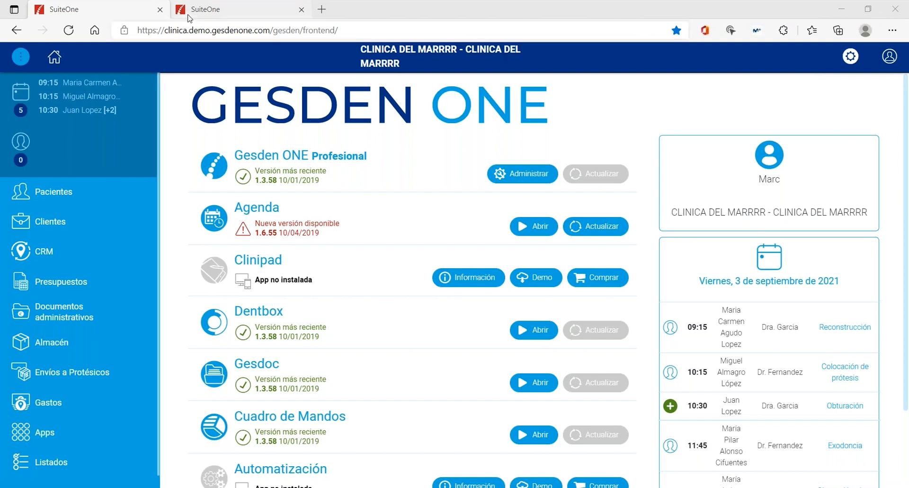
# Close the duplicate SuiteOne page, open the Agenda for 3 September 2021 and dismiss the page translation offer.
pyautogui.click(301, 9)
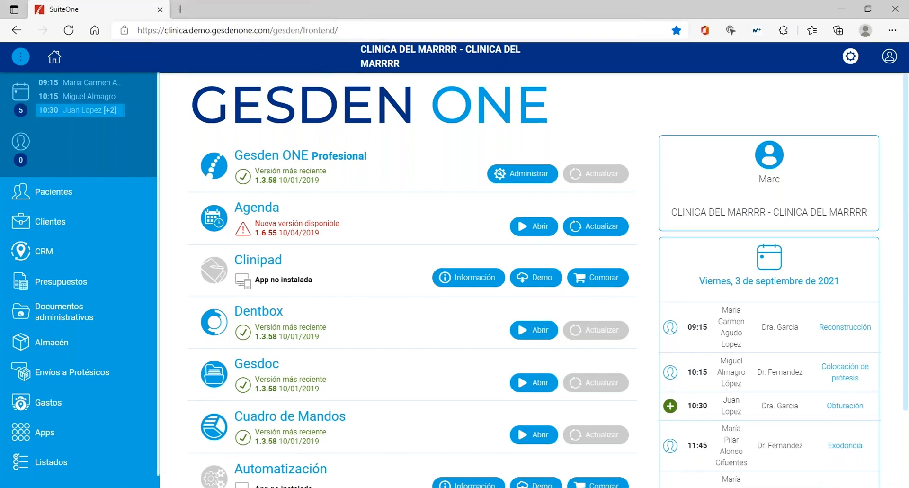
pyautogui.click(45, 432)
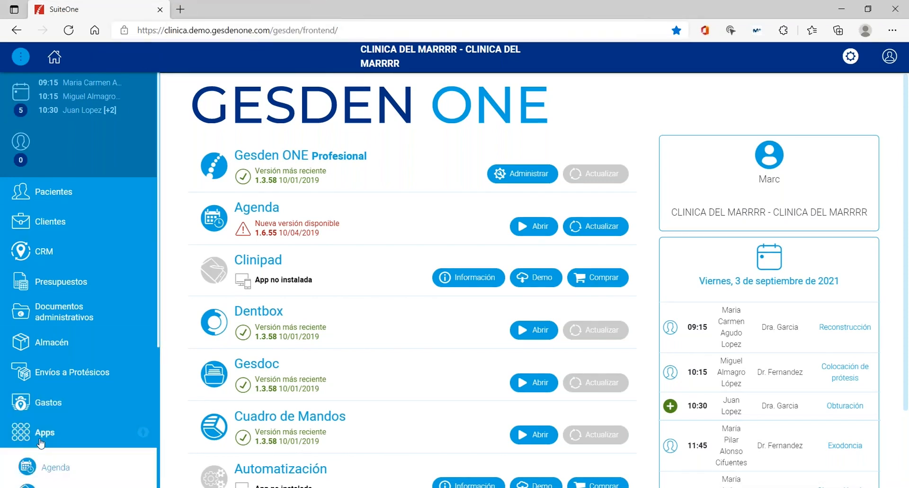
pyautogui.scroll(-3, 59, 355)
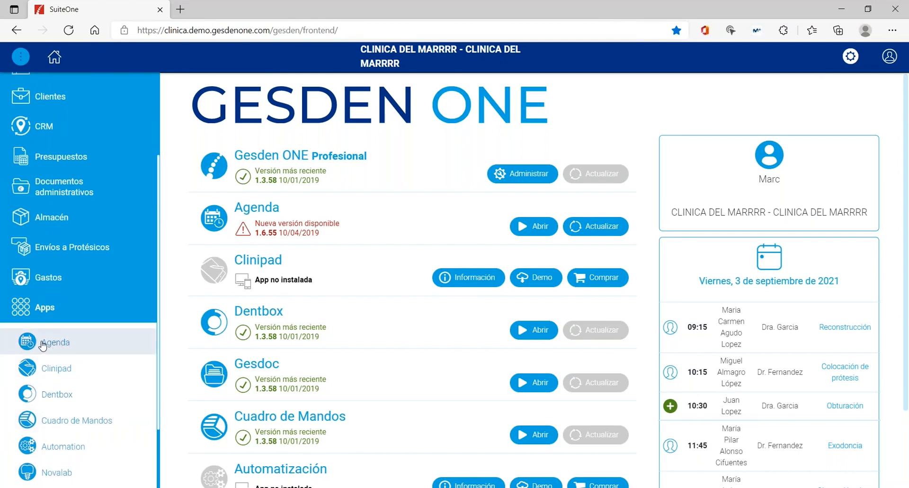
pyautogui.click(51, 344)
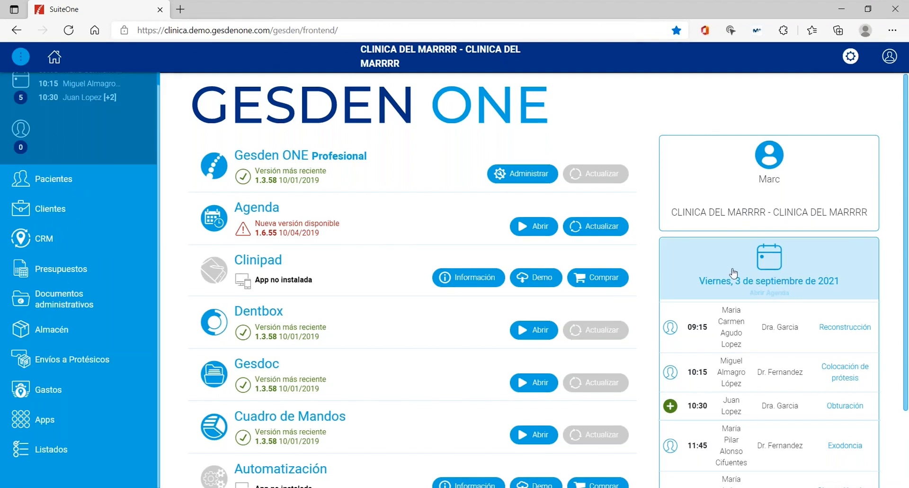
pyautogui.click(772, 292)
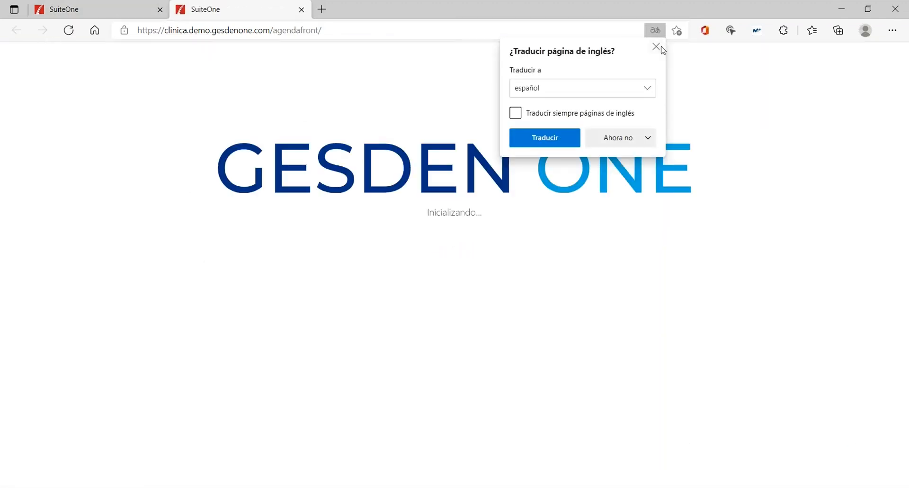
pyautogui.click(657, 47)
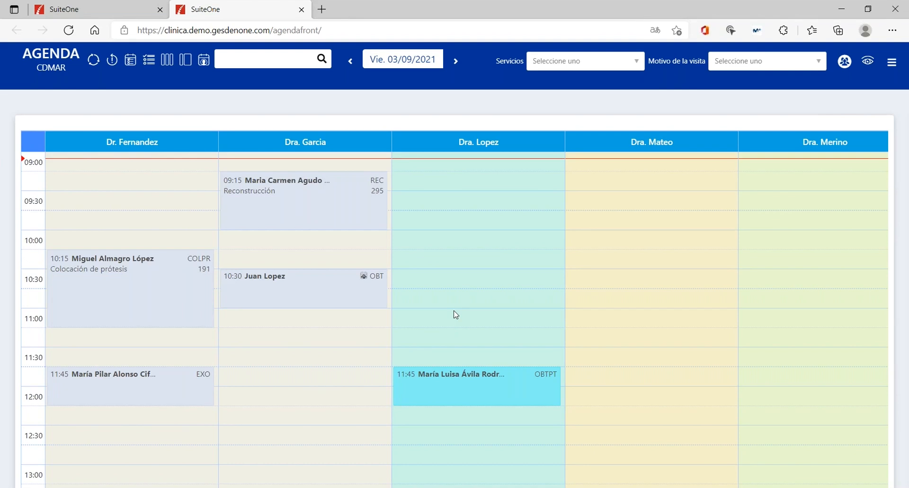
# Check the details of the 10:15 and 10:30 appointments in the day's agenda.
pyautogui.moveTo(201, 275)
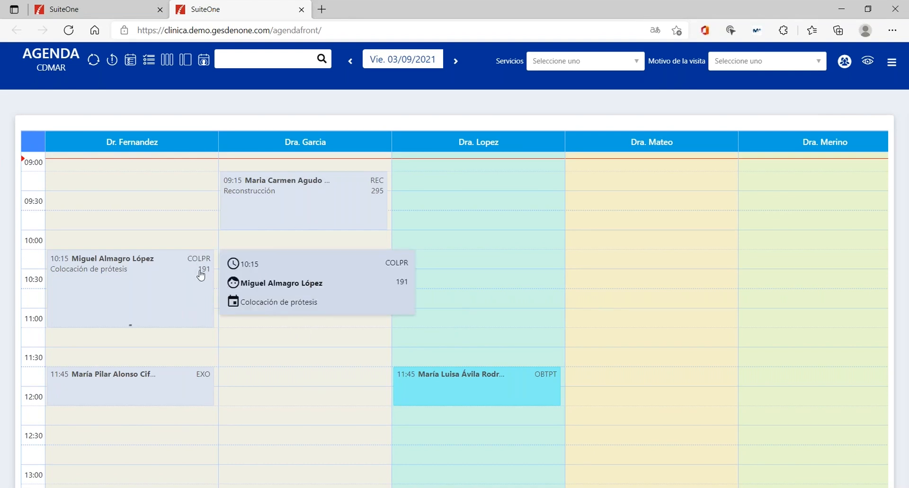
pyautogui.moveTo(332, 285)
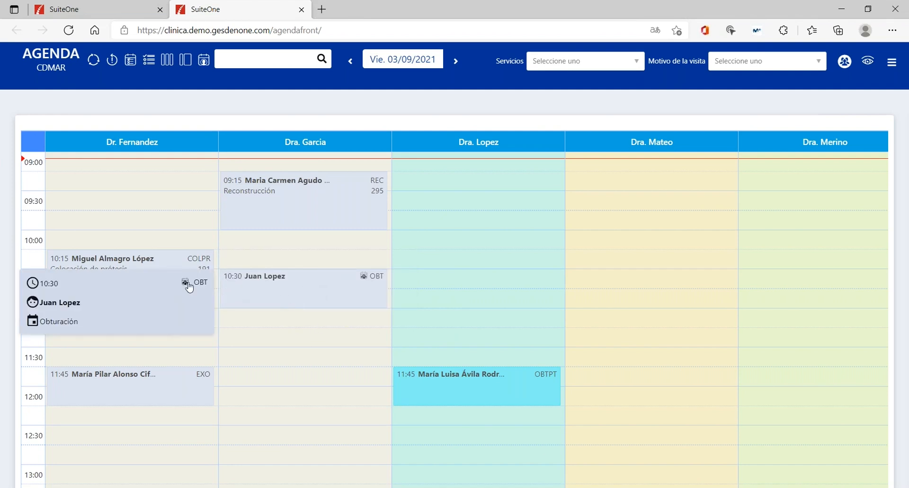
pyautogui.moveTo(233, 287)
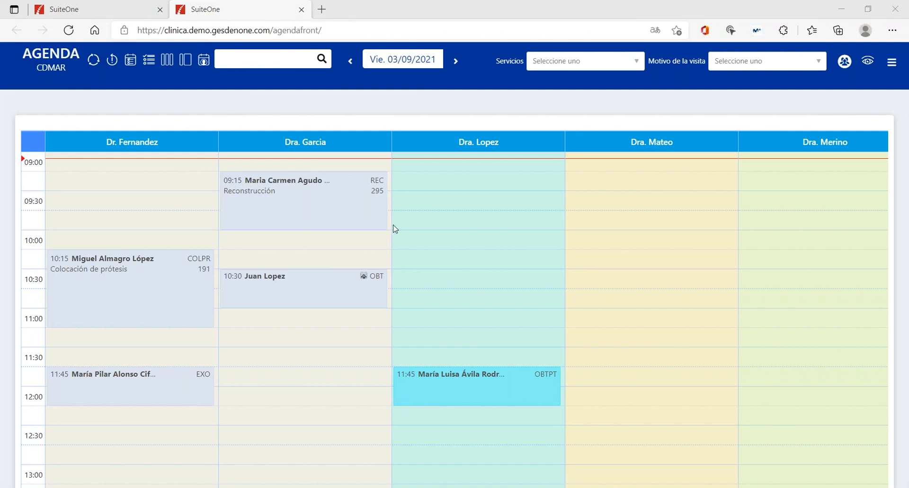
# Start a new 11:30 appointment in the second dentist's column and submit it empty to check which fields are required.
pyautogui.click(289, 359)
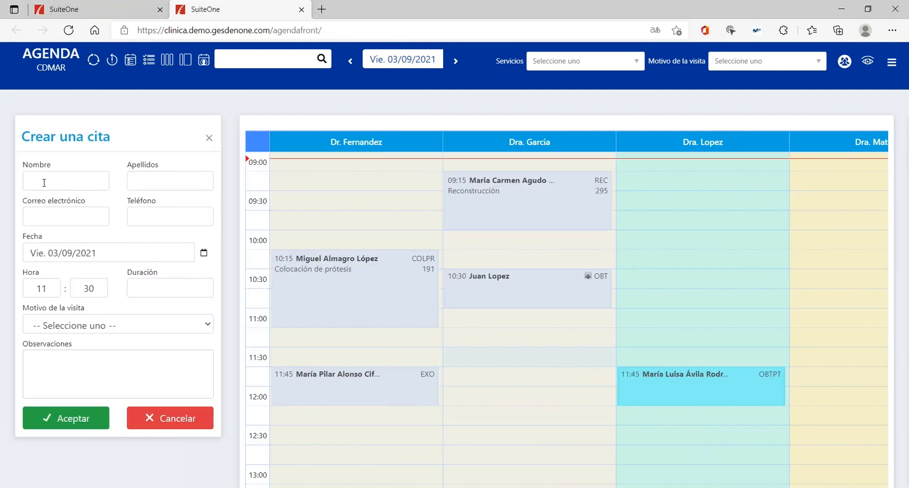
pyautogui.click(81, 417)
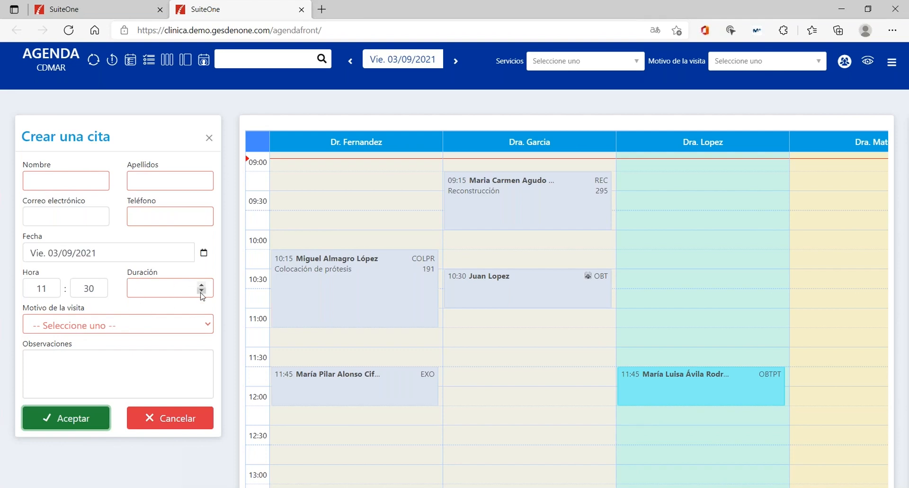
pyautogui.click(171, 288)
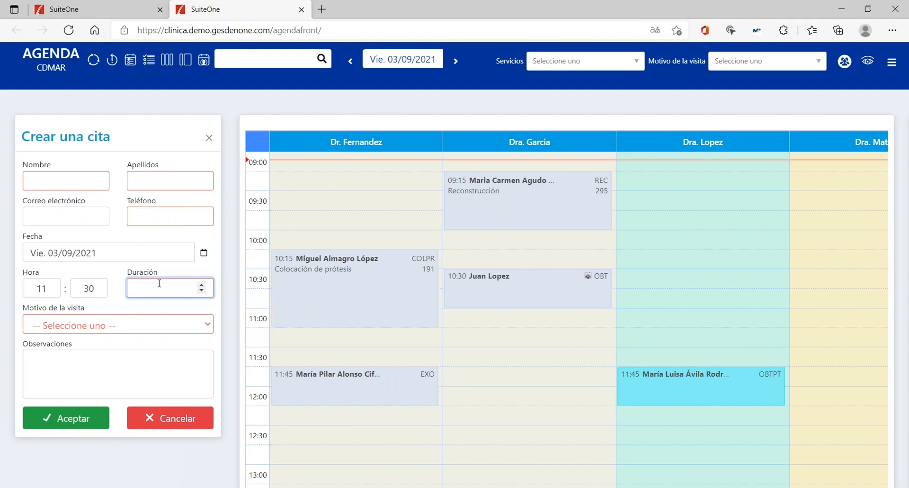
# Fill in the patient's name, e-mail and phone from the third saved contact, adding 2 to the surname.
pyautogui.click(77, 180)
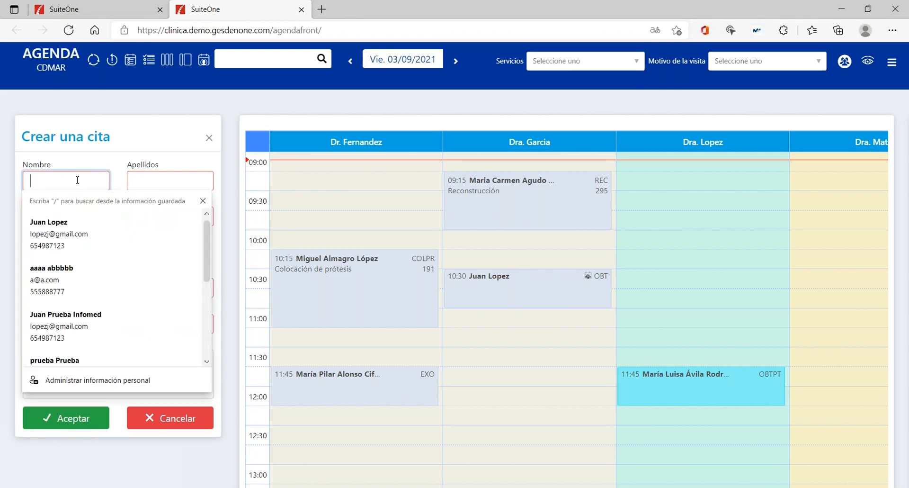
pyautogui.click(66, 324)
pyautogui.click(191, 181)
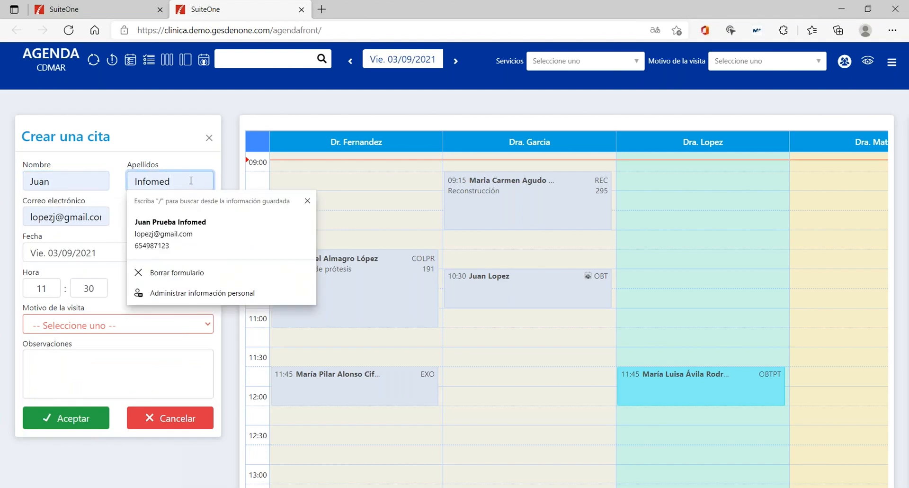
pyautogui.write('2')
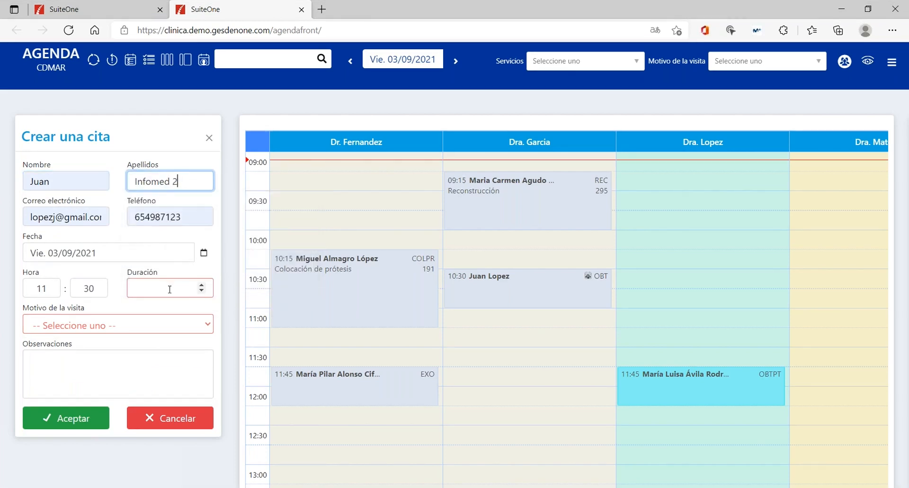
# Set the visit reason to Incrustación and the box to Box 4, and save the 11:30 appointment.
pyautogui.click(149, 332)
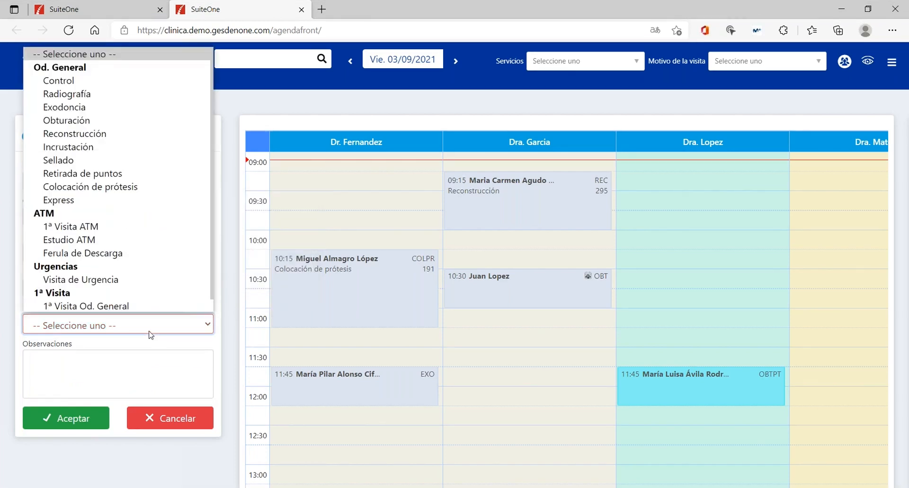
pyautogui.click(128, 148)
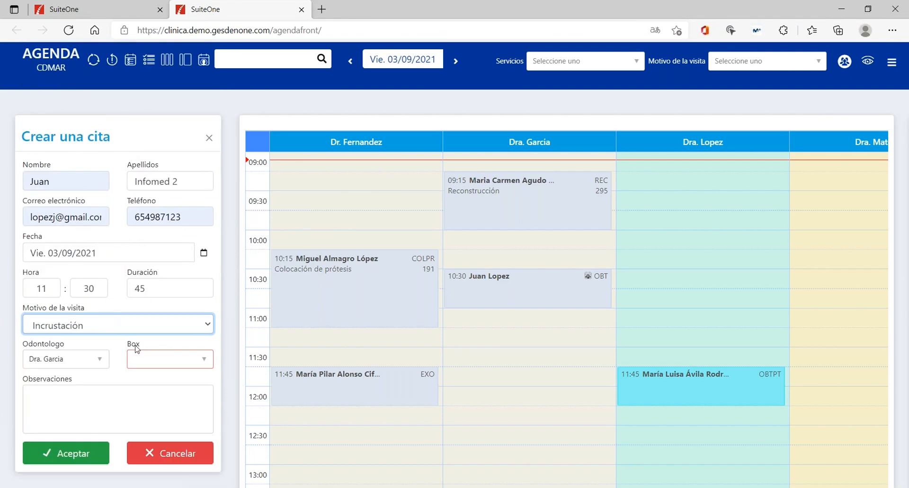
pyautogui.click(155, 360)
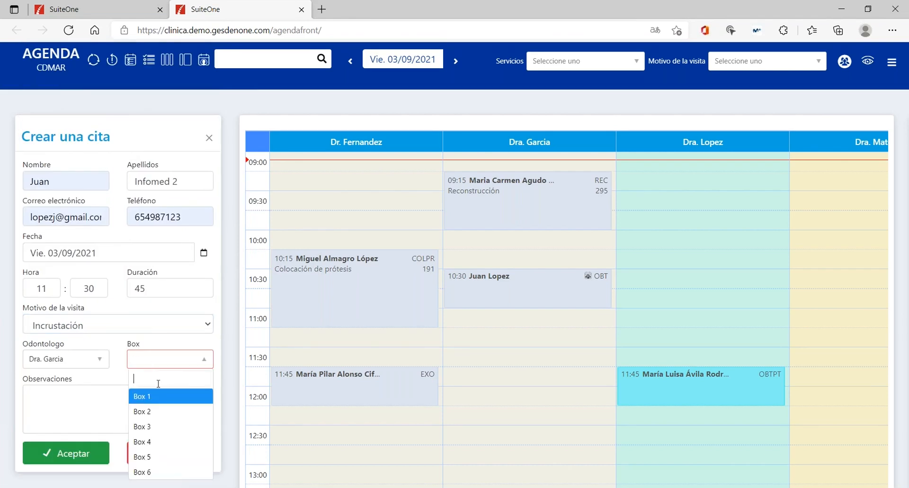
pyautogui.click(158, 438)
pyautogui.click(76, 456)
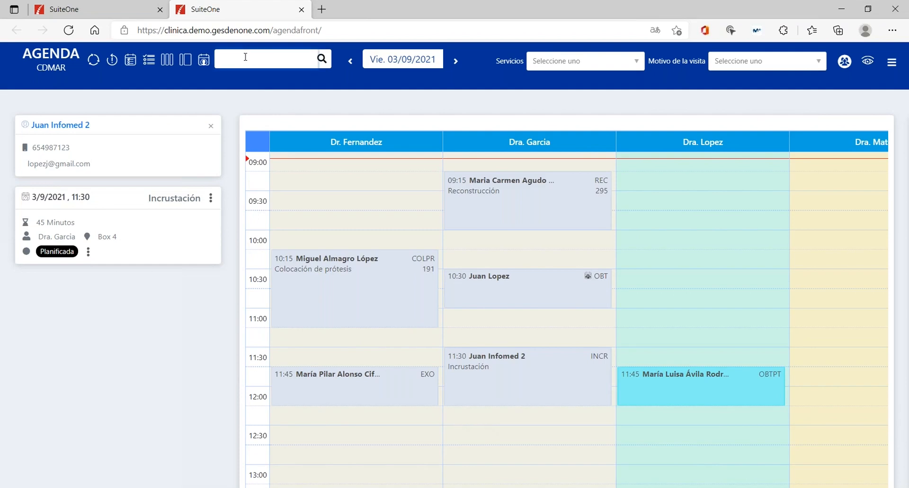
# Search the patients by surname and then by partial phone number, and select the fifth patient listed.
pyautogui.write('ez')
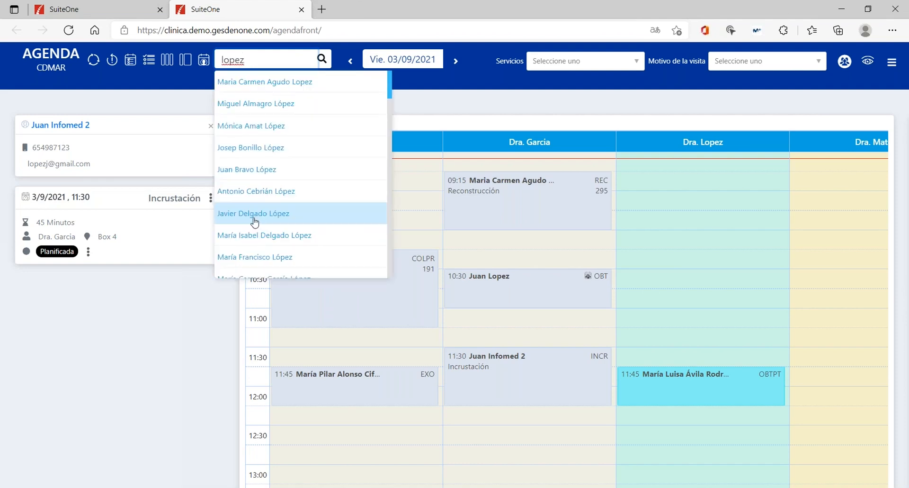
pyautogui.moveTo(254, 61); pyautogui.dragTo(199, 56)
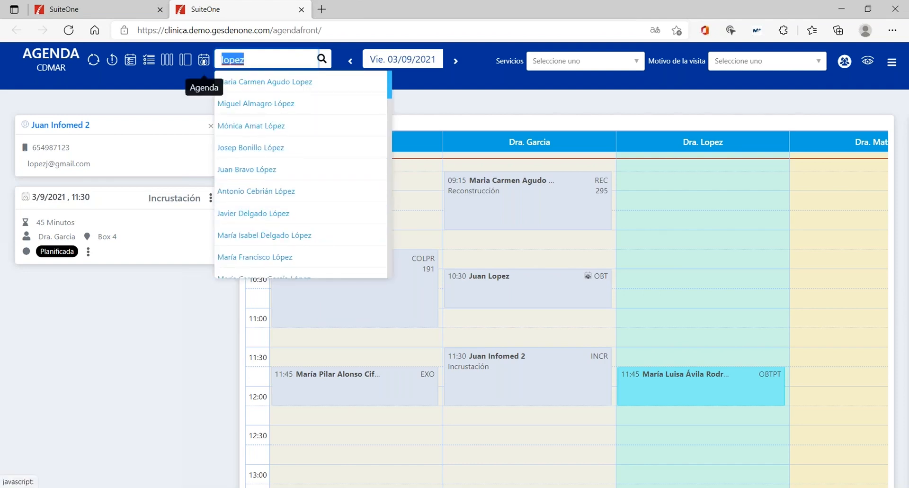
pyautogui.write('654')
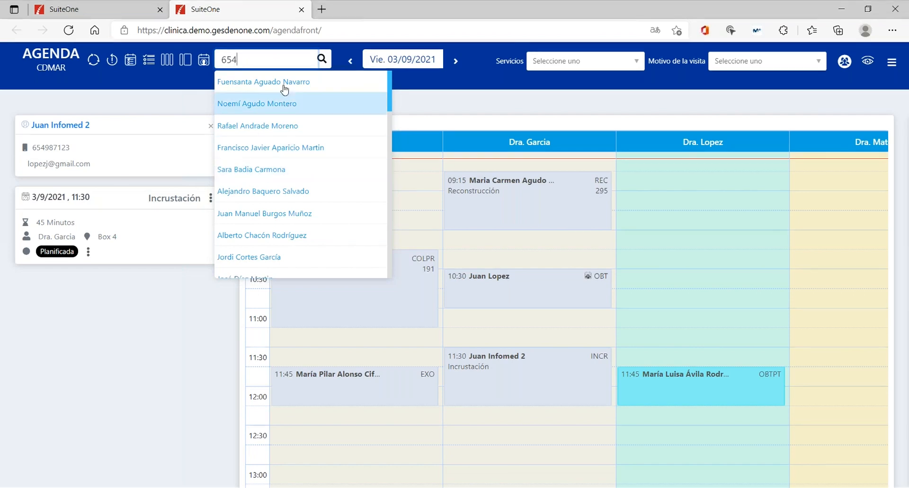
pyautogui.click(256, 176)
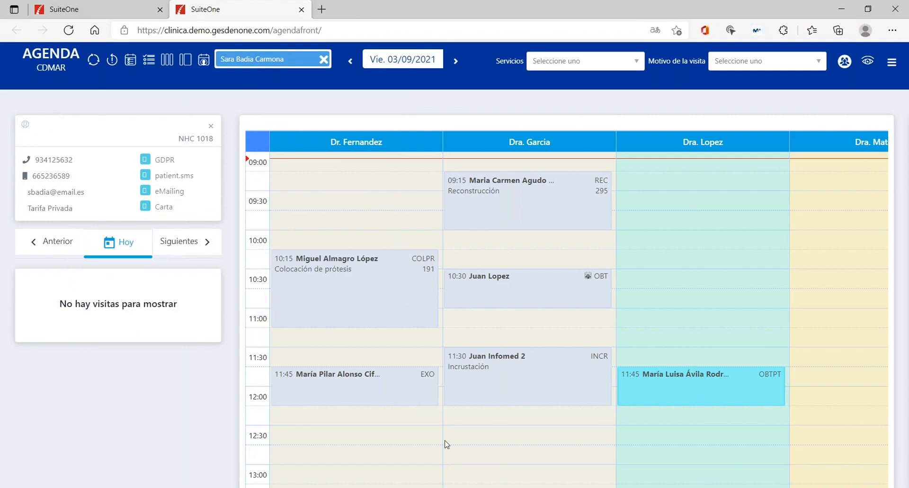
# Book the selected patient a 12:30 Control visit in the first dentist's column with Box 5, and close the patient card.
pyautogui.click(384, 444)
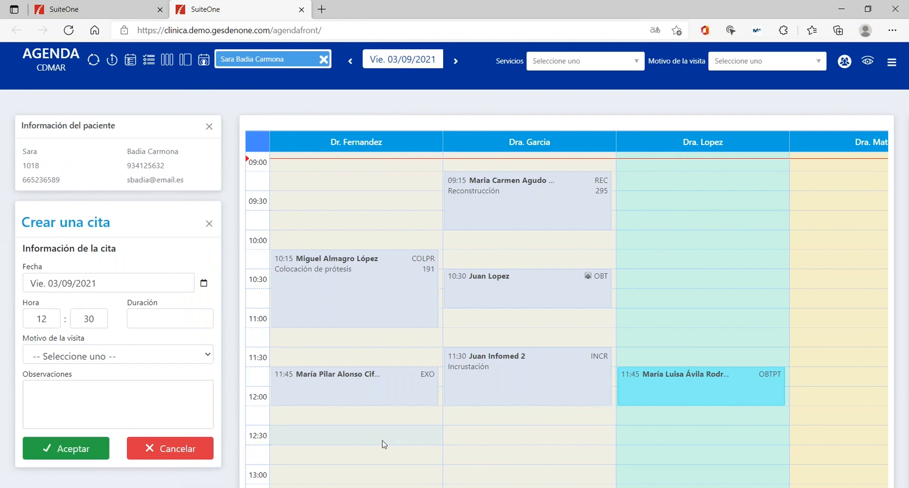
pyautogui.click(101, 356)
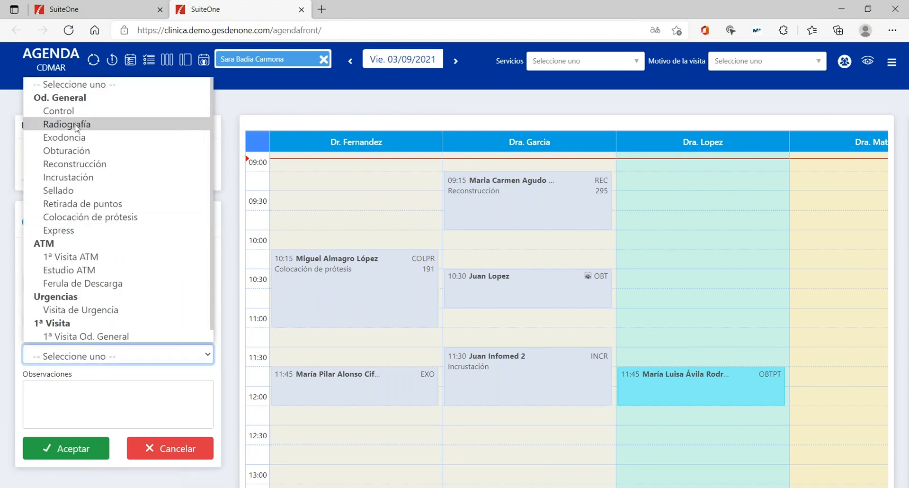
pyautogui.click(71, 112)
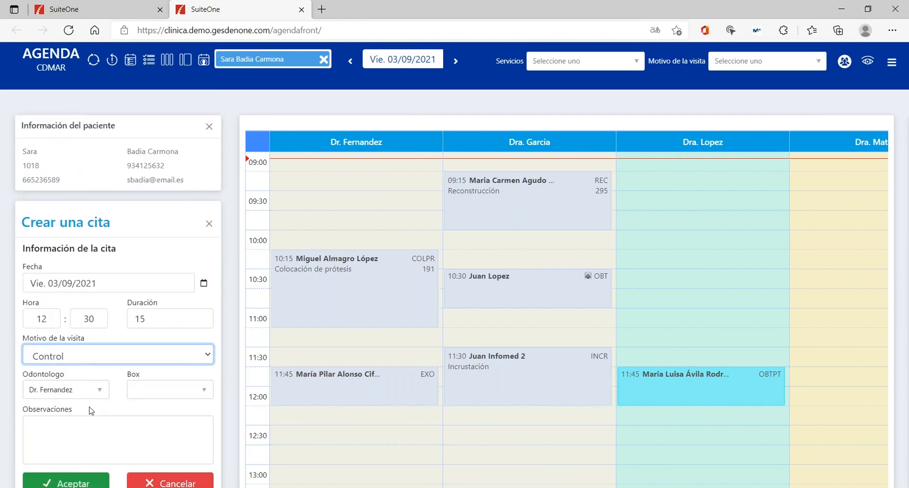
pyautogui.click(141, 393)
pyautogui.click(149, 357)
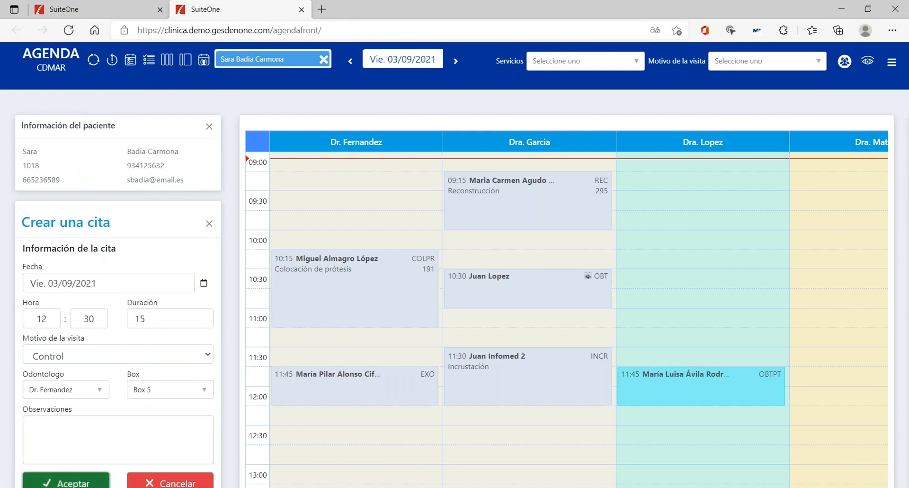
pyautogui.click(88, 481)
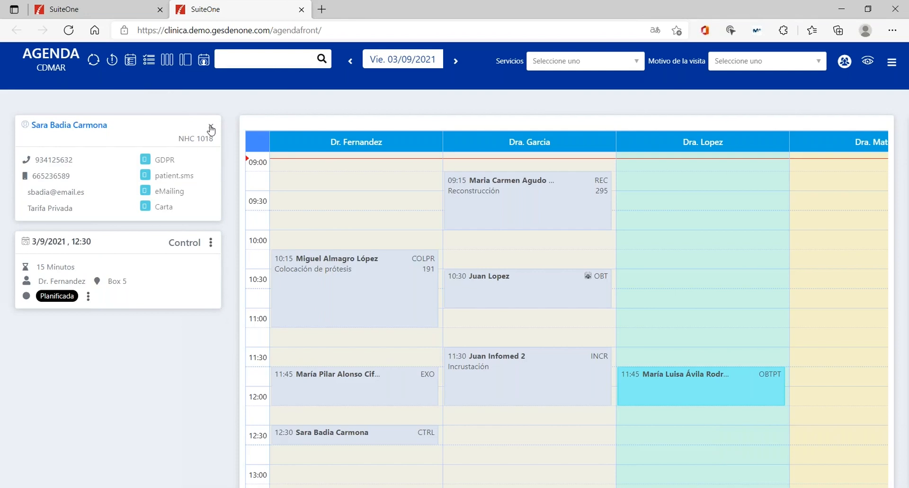
pyautogui.click(211, 130)
pyautogui.moveTo(125, 432)
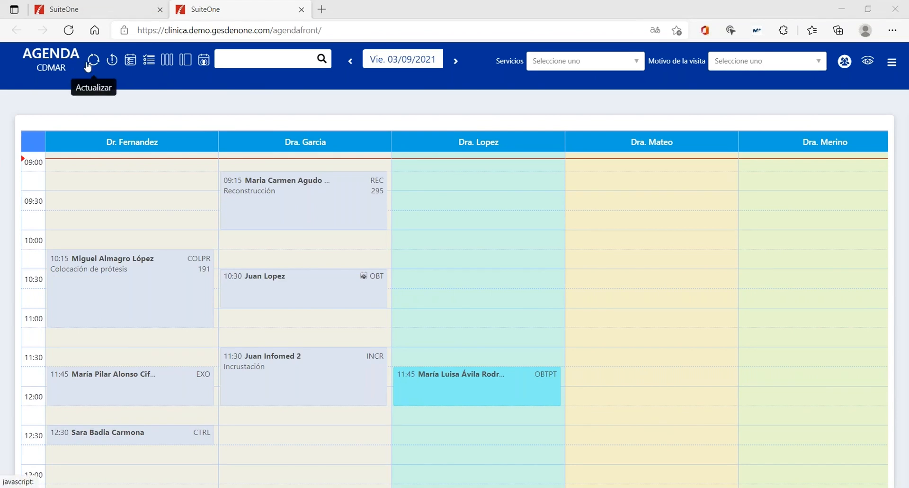
# Review the agenda's exceptions and display the waiting list beside the day's schedule.
pyautogui.click(113, 62)
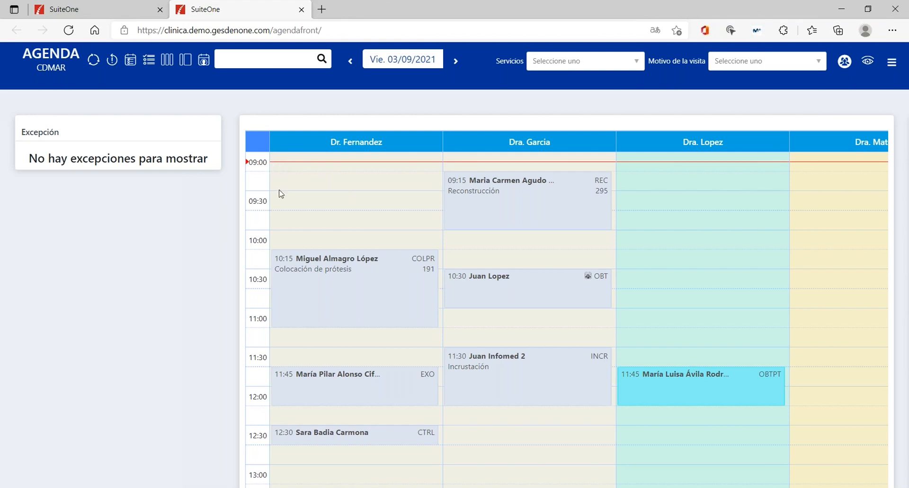
pyautogui.moveTo(292, 302)
pyautogui.moveTo(71, 158); pyautogui.dragTo(136, 159)
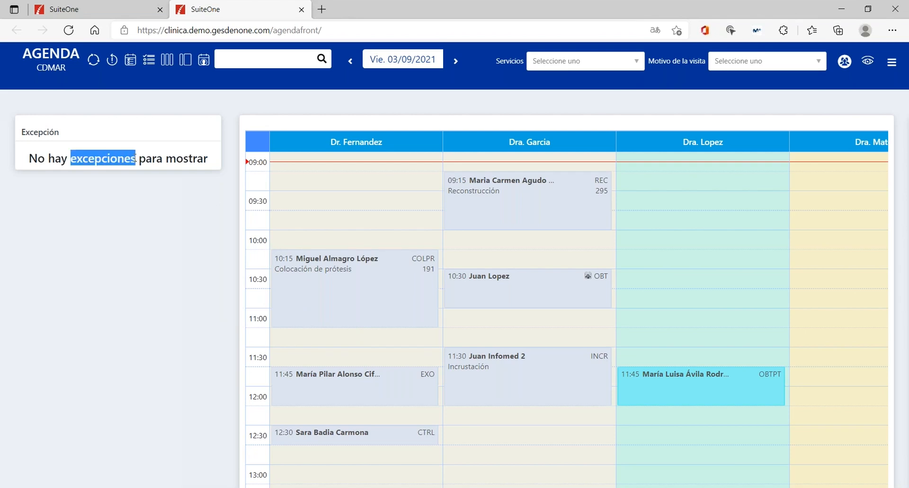
pyautogui.click(111, 195)
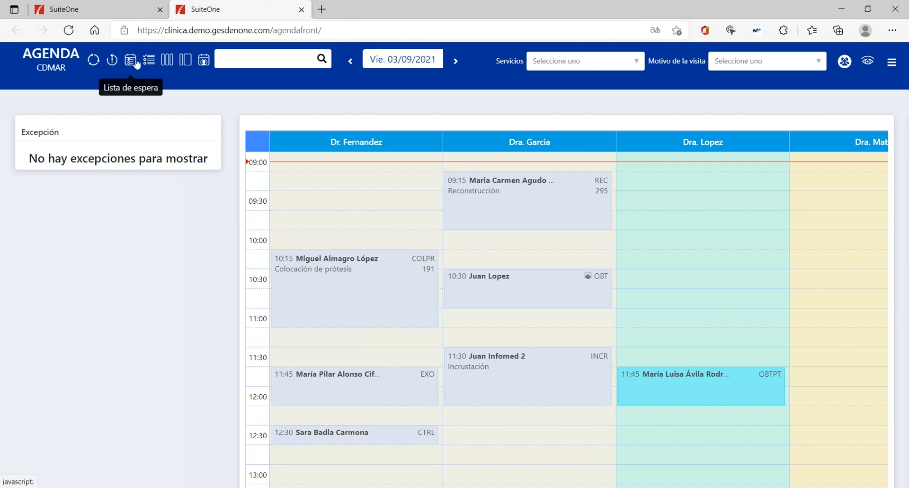
pyautogui.click(136, 64)
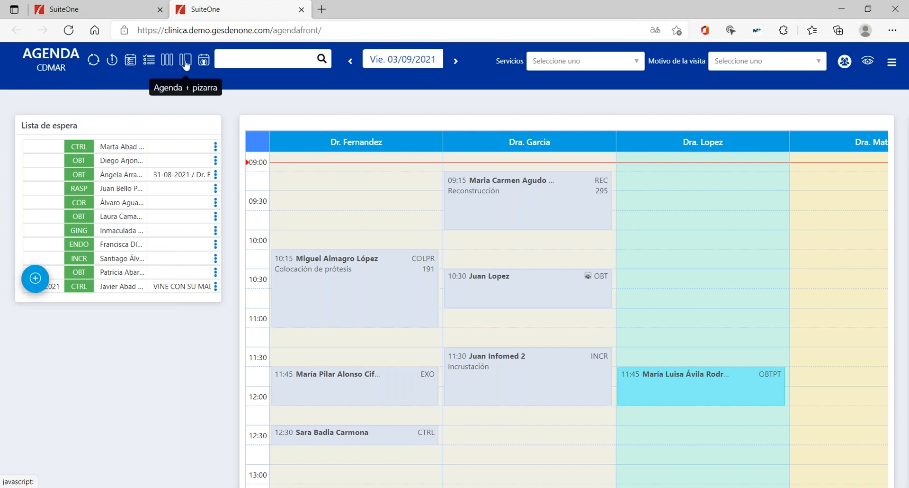
# Display the visit status list and set the 09:15 Reconstrucción visit to Sala de espera.
pyautogui.click(150, 60)
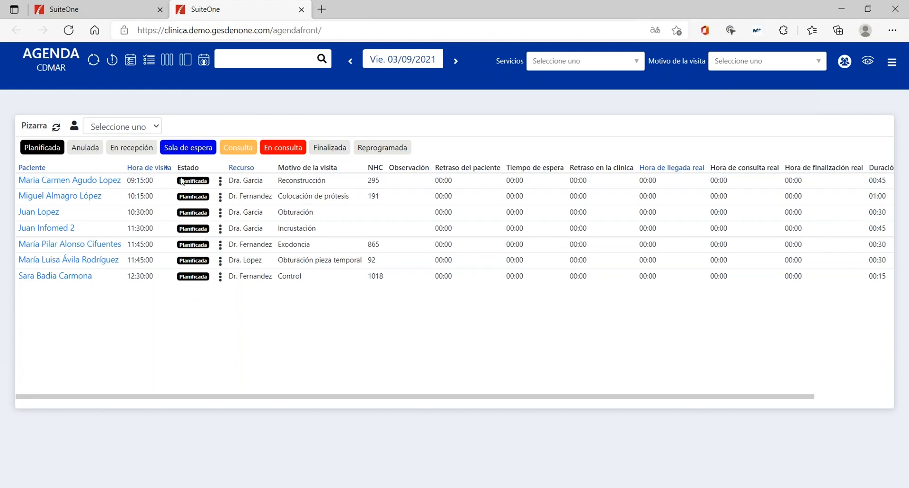
pyautogui.click(221, 181)
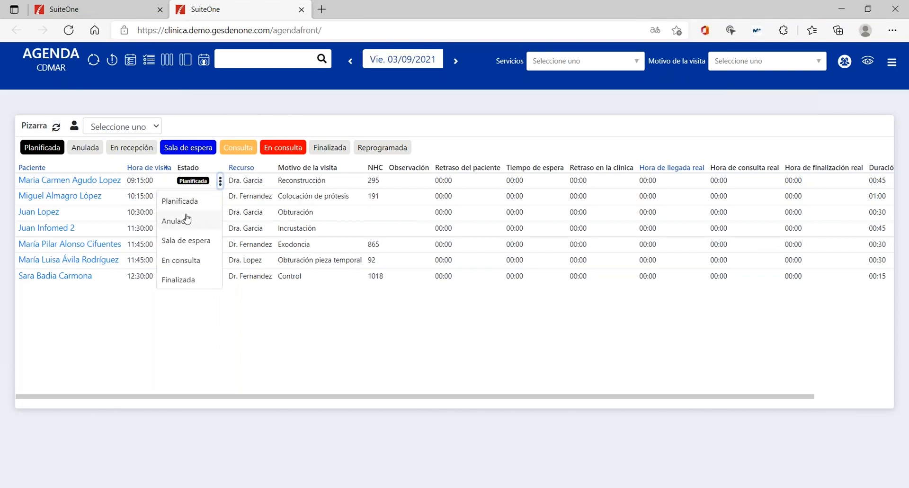
pyautogui.click(179, 242)
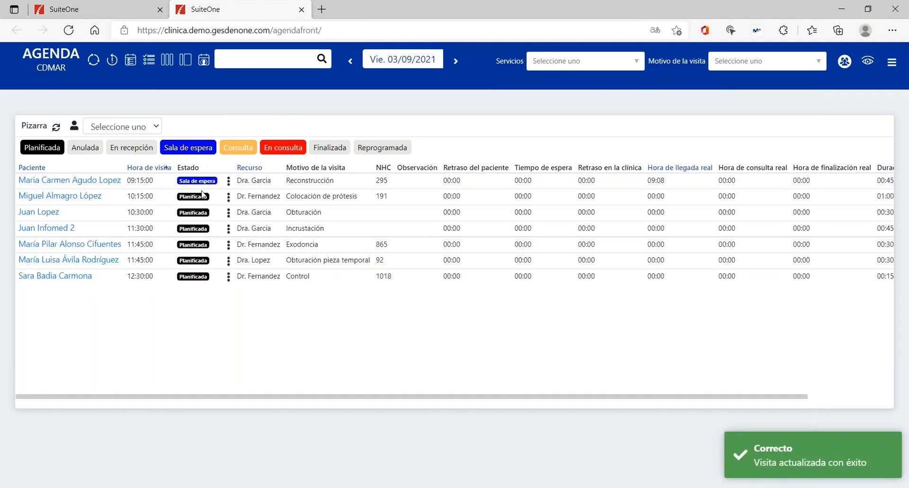
# Examine the 09:15 visit's patient delay, waiting time and actual arrival time, and the estimated and actual duration columns.
pyautogui.moveTo(445, 182); pyautogui.dragTo(465, 184)
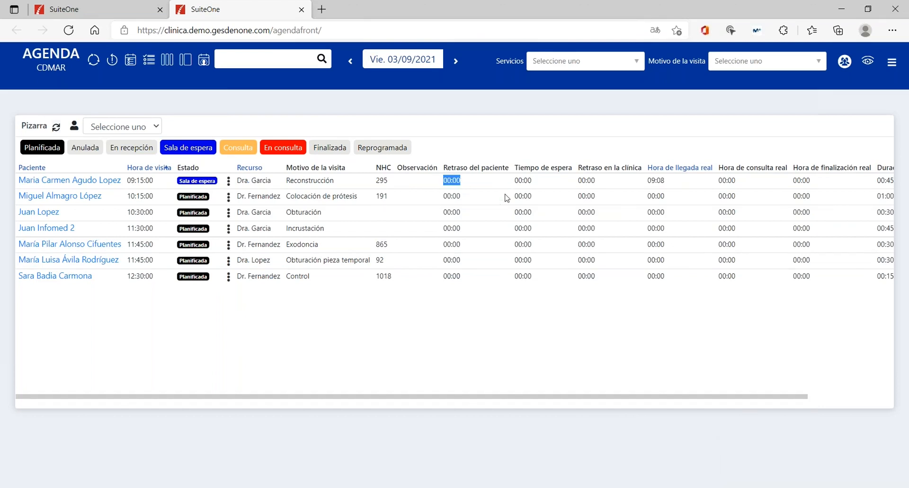
pyautogui.moveTo(649, 179); pyautogui.dragTo(685, 180)
pyautogui.moveTo(516, 180); pyautogui.dragTo(539, 183)
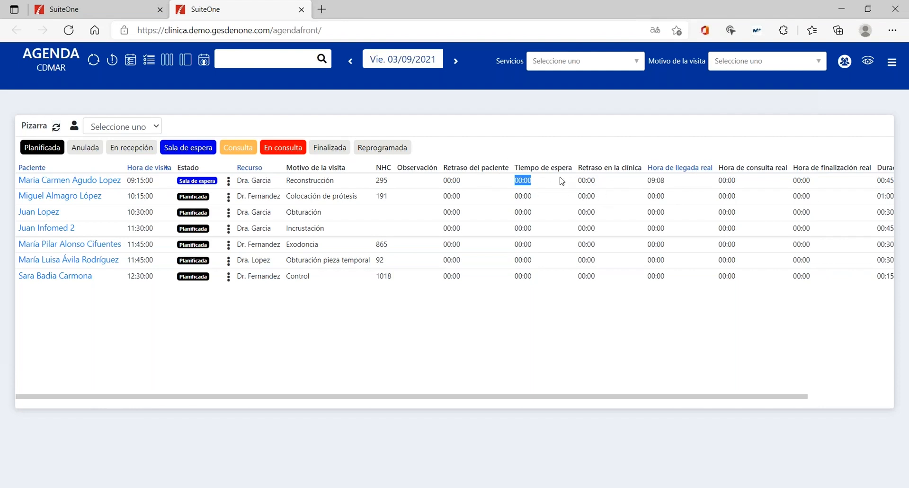
pyautogui.moveTo(582, 397); pyautogui.dragTo(715, 400)
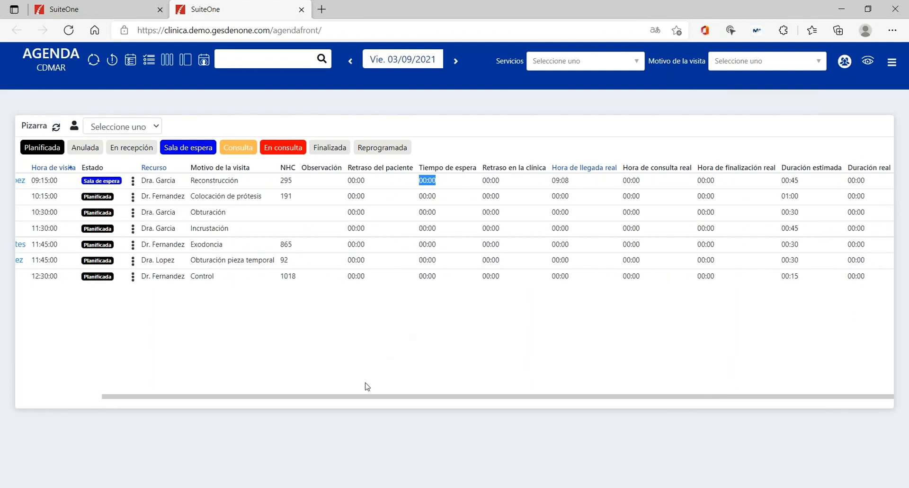
pyautogui.moveTo(367, 401); pyautogui.dragTo(197, 375)
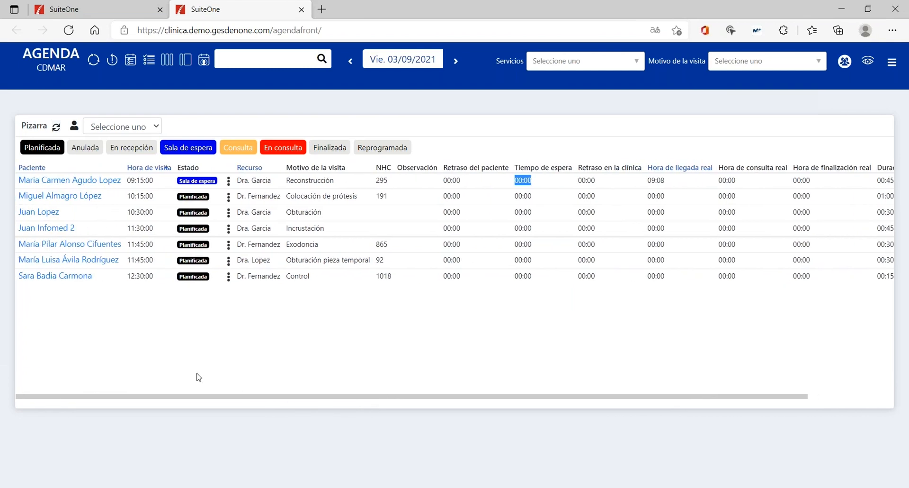
# Review the four-column status board and the combined agenda and board view, and return to the agenda alone.
pyautogui.click(167, 61)
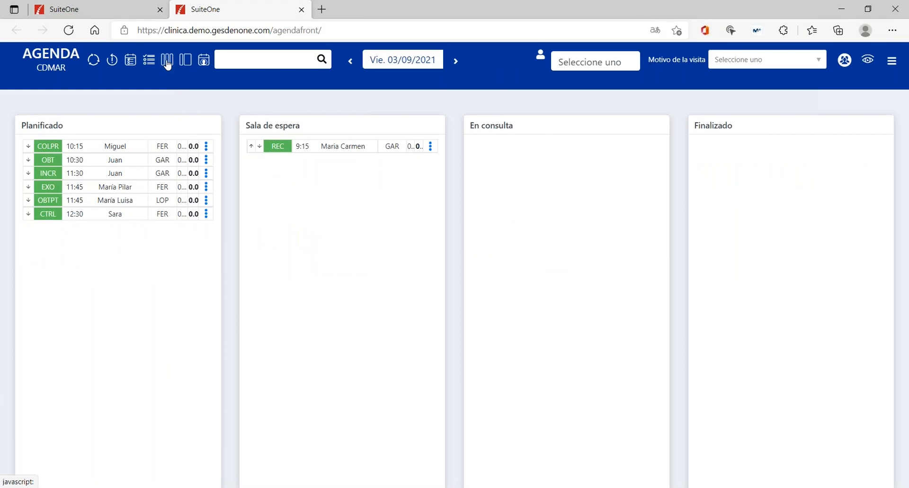
pyautogui.moveTo(265, 147); pyautogui.dragTo(697, 173)
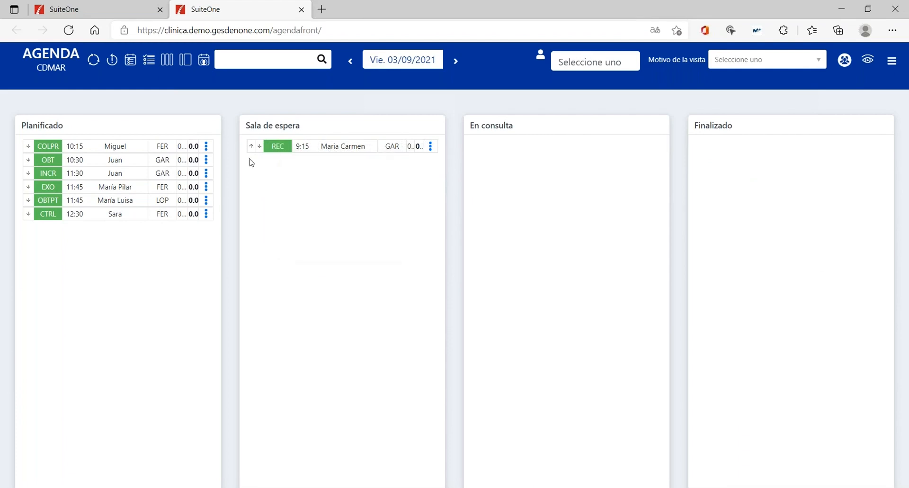
pyautogui.click(185, 60)
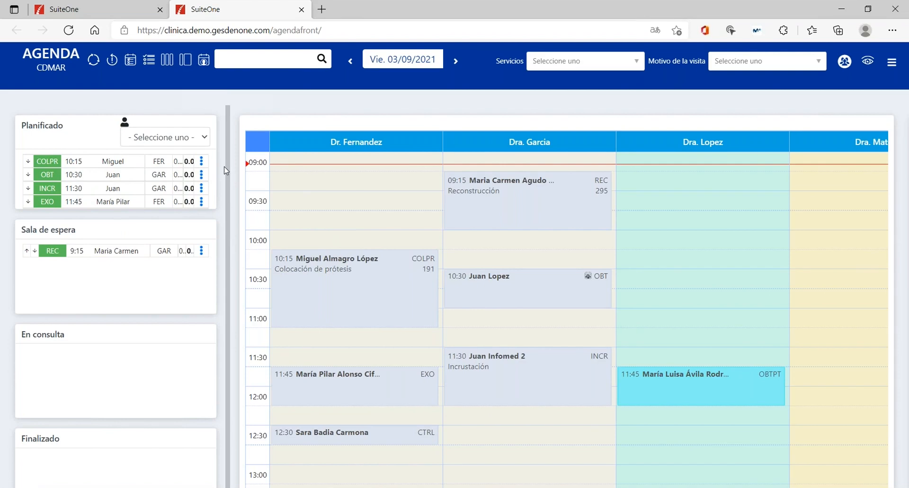
pyautogui.click(203, 60)
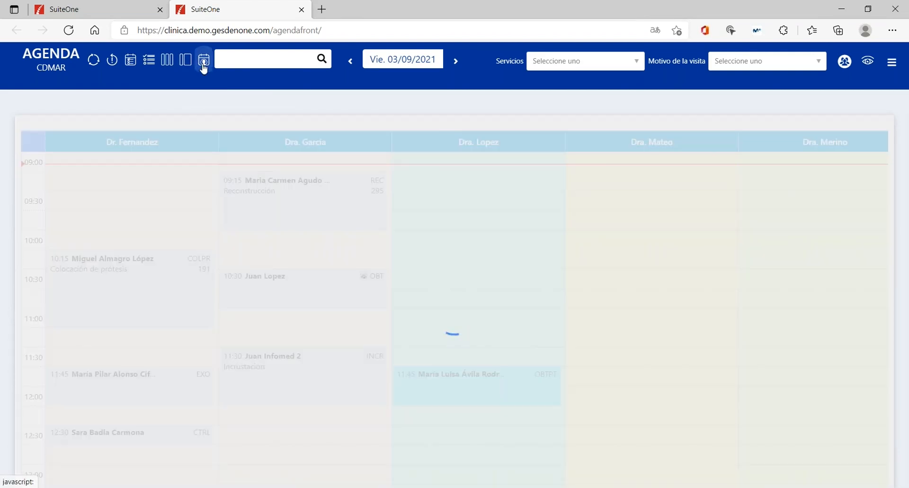
# Look at the patient search field and the agenda's date calendar, keeping the same day.
pyautogui.click(270, 60)
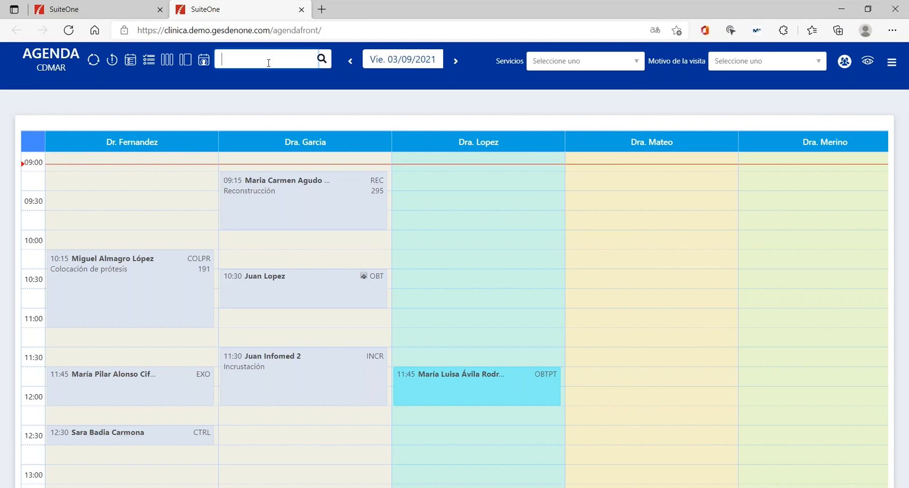
pyautogui.click(397, 64)
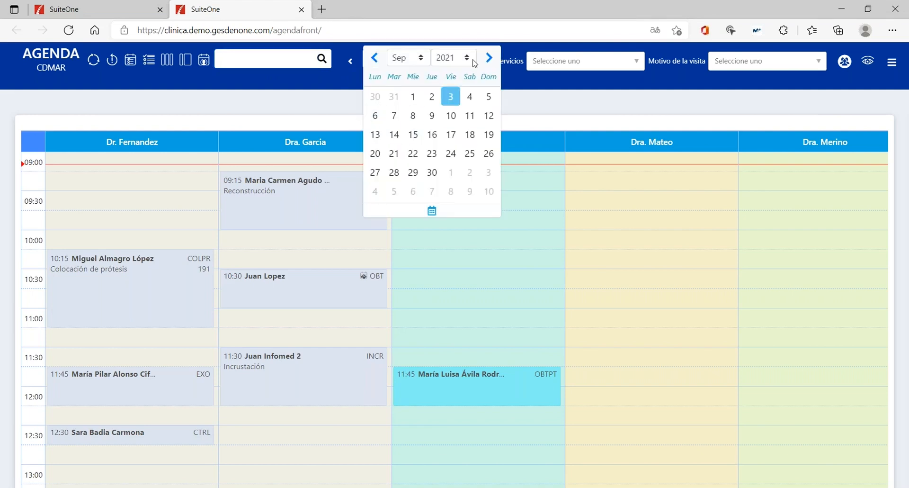
pyautogui.click(524, 84)
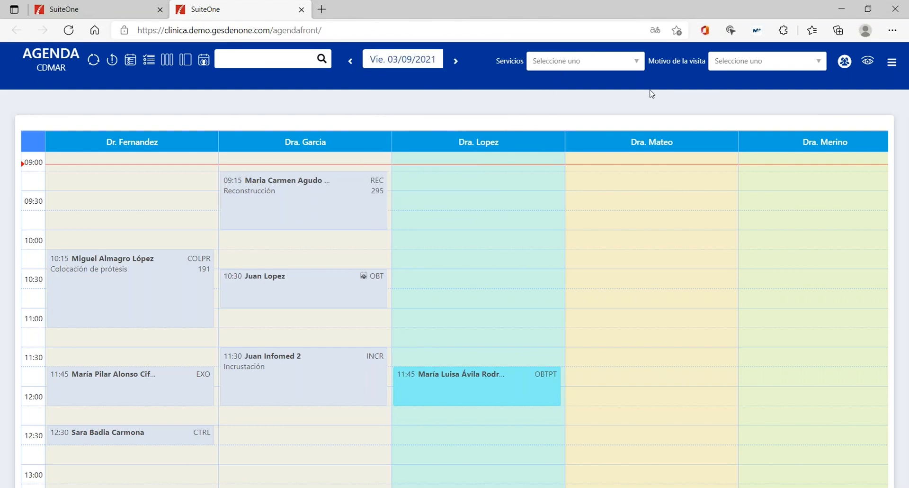
# Filter the agenda by the Cirugía service and the Implante (colocación) visit reason, and clear both filters.
pyautogui.click(579, 68)
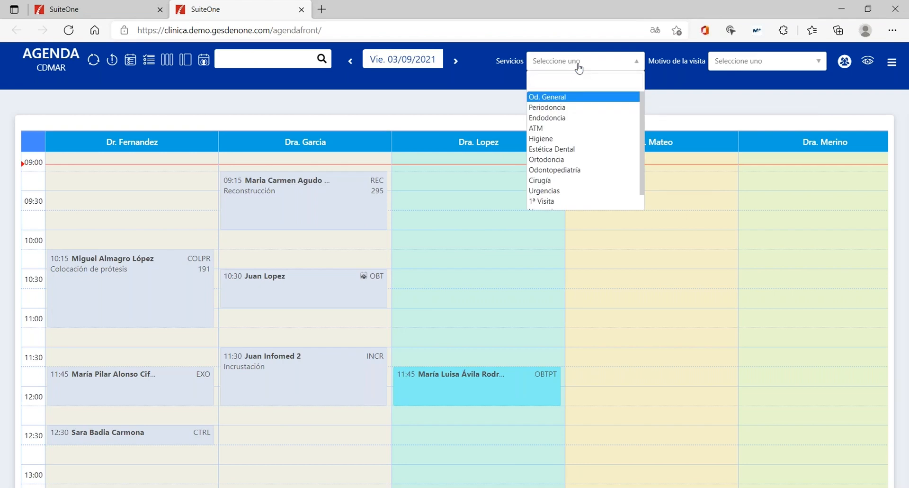
pyautogui.click(559, 182)
pyautogui.click(737, 69)
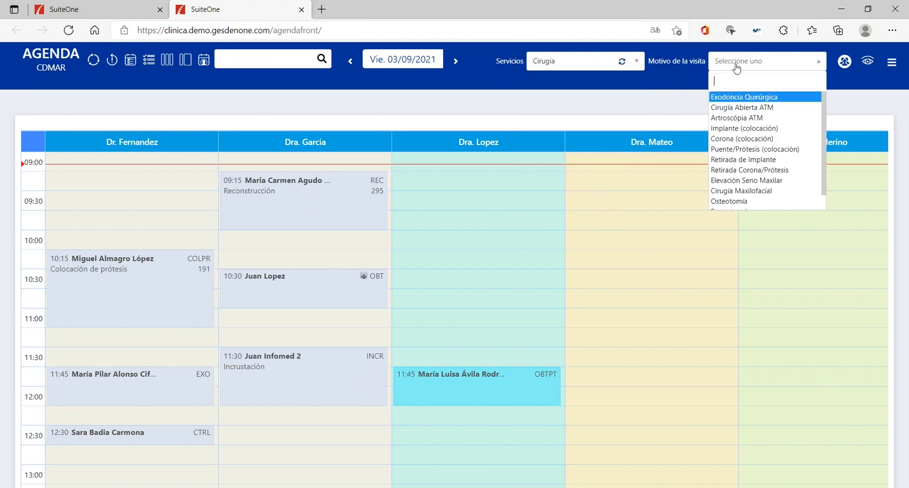
pyautogui.click(740, 127)
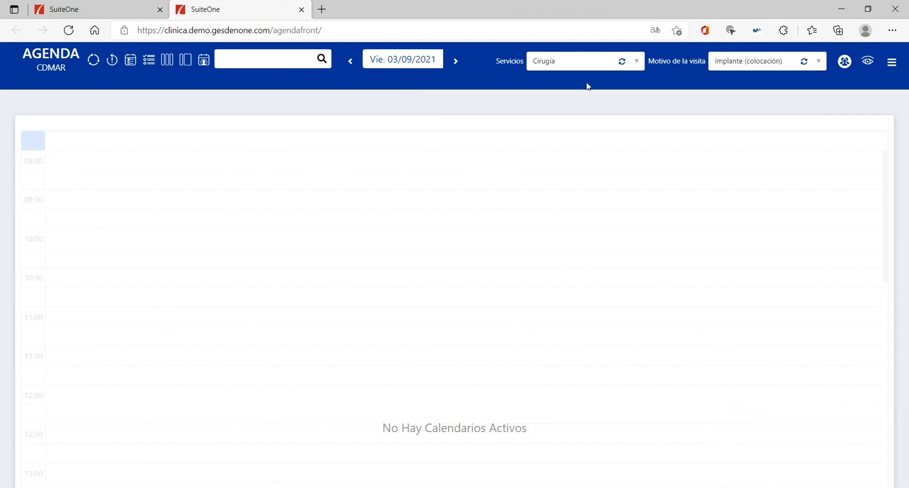
pyautogui.click(622, 61)
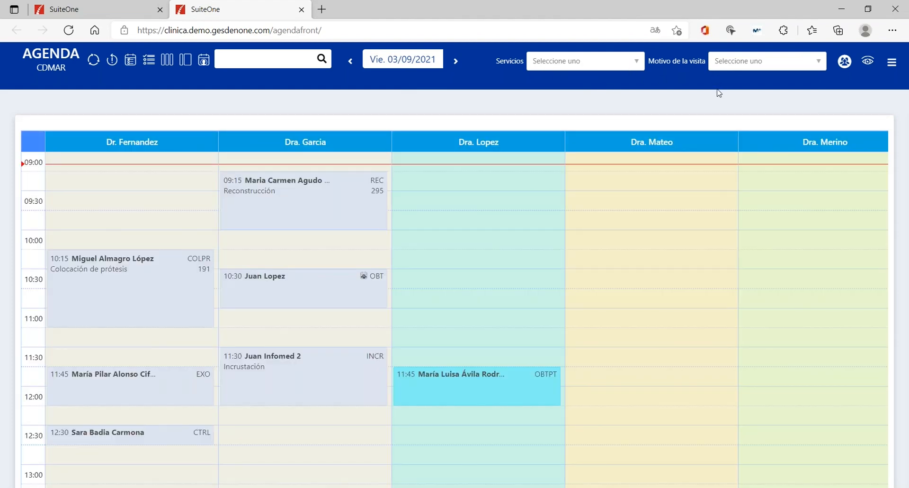
# Add Box 1 to the resources displayed in the agenda.
pyautogui.click(869, 62)
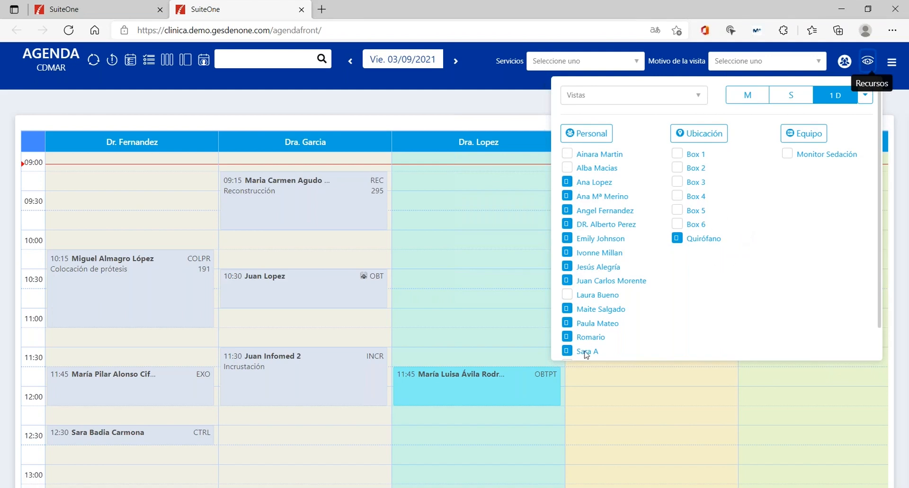
pyautogui.click(678, 154)
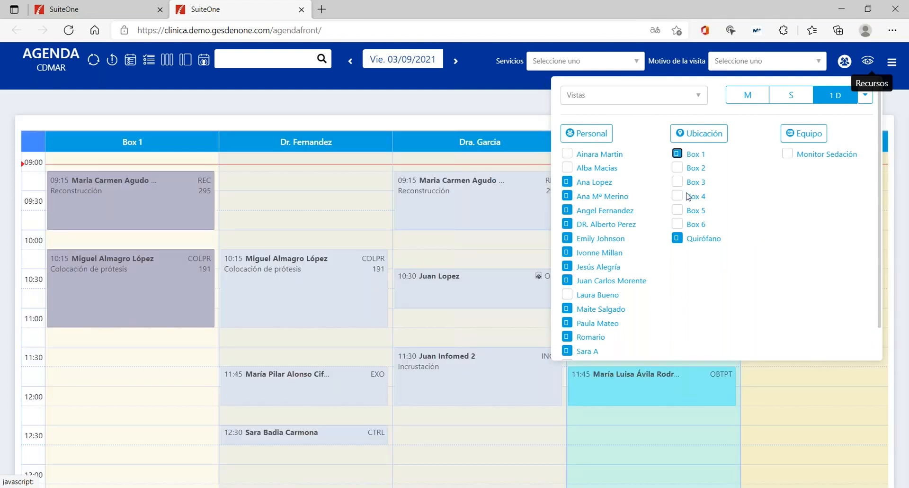
# View the agenda by month and by week, check the second staff member's week, and return to the one-day view.
pyautogui.click(757, 100)
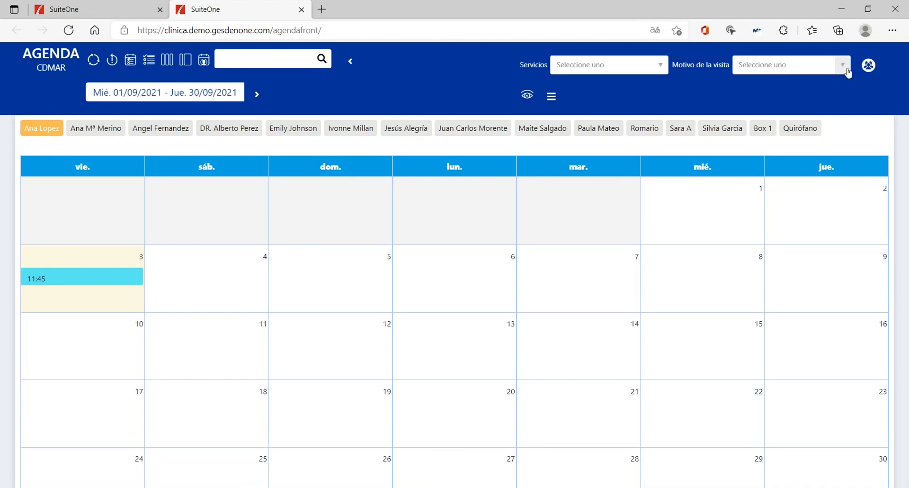
pyautogui.click(526, 94)
pyautogui.click(453, 129)
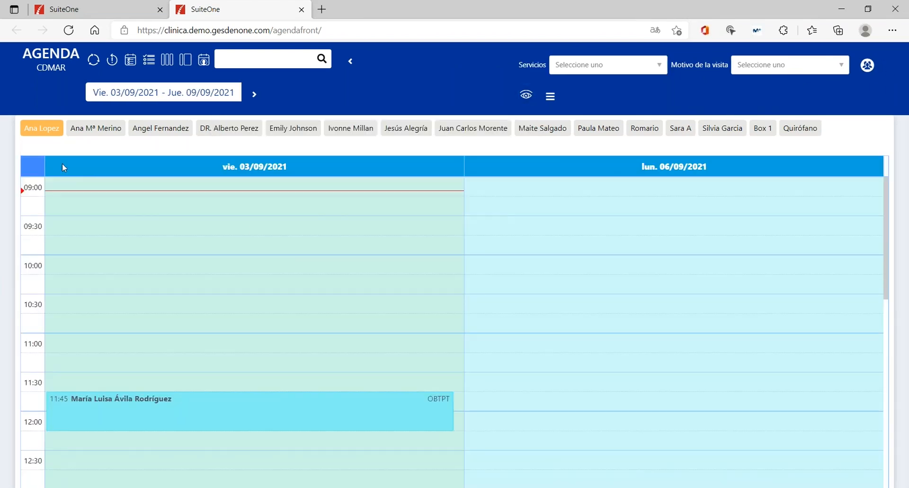
pyautogui.click(88, 134)
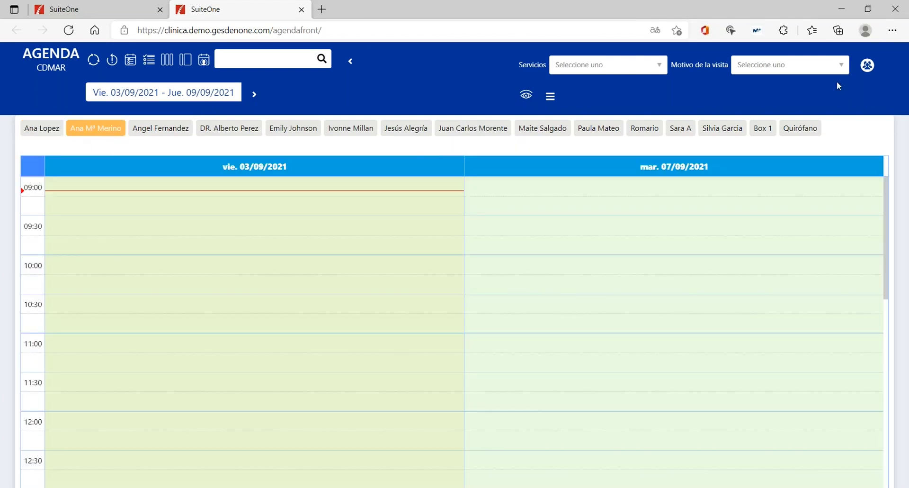
pyautogui.click(525, 96)
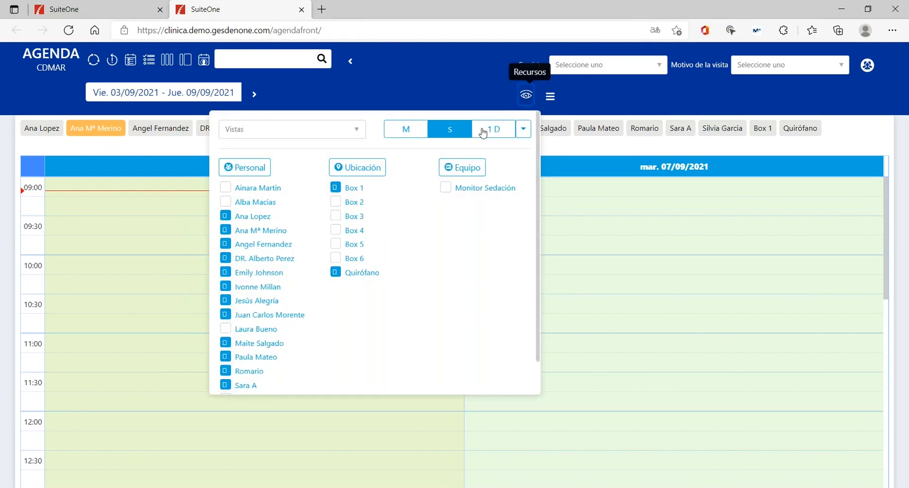
pyautogui.click(461, 130)
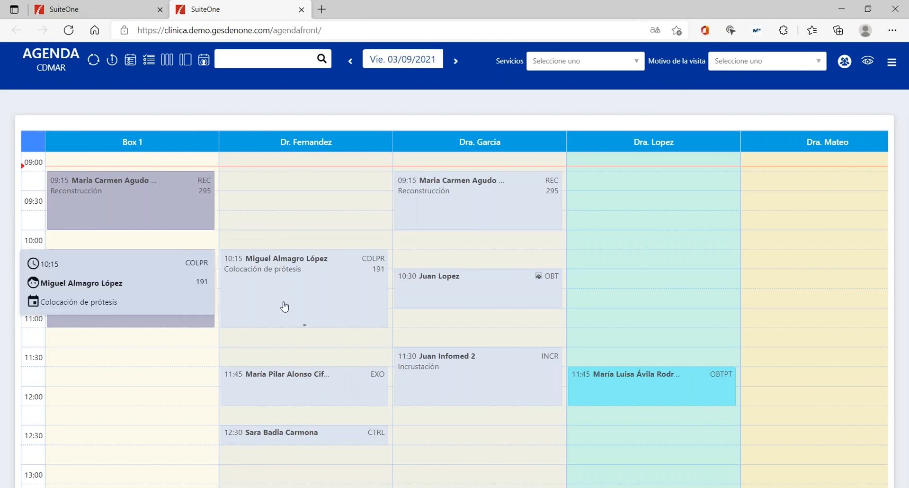
# Examine the details of the 10:15 Colocación de prótesis appointment in the dentist's and Box 1 columns.
pyautogui.moveTo(483, 204)
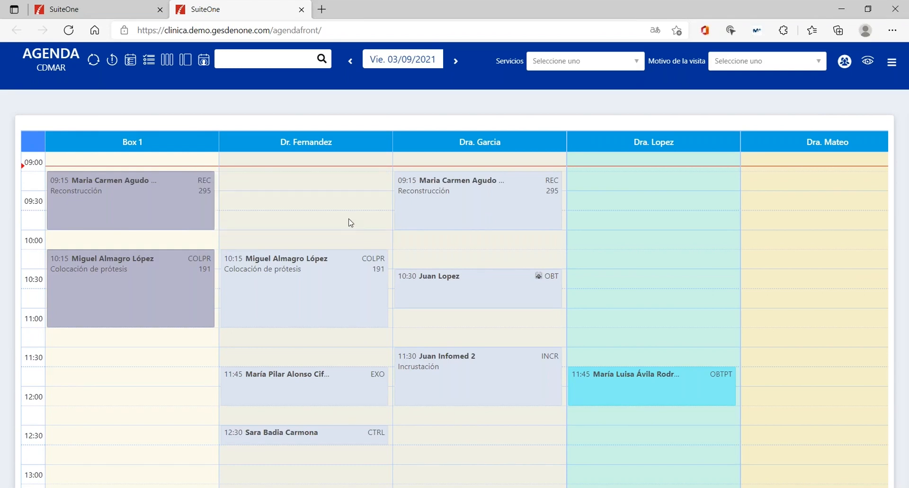
pyautogui.moveTo(270, 292)
pyautogui.moveTo(271, 291)
pyautogui.mouseDown()
pyautogui.moveTo(270, 277)
pyautogui.moveTo(261, 310)
pyautogui.moveTo(260, 287)
pyautogui.mouseUp()
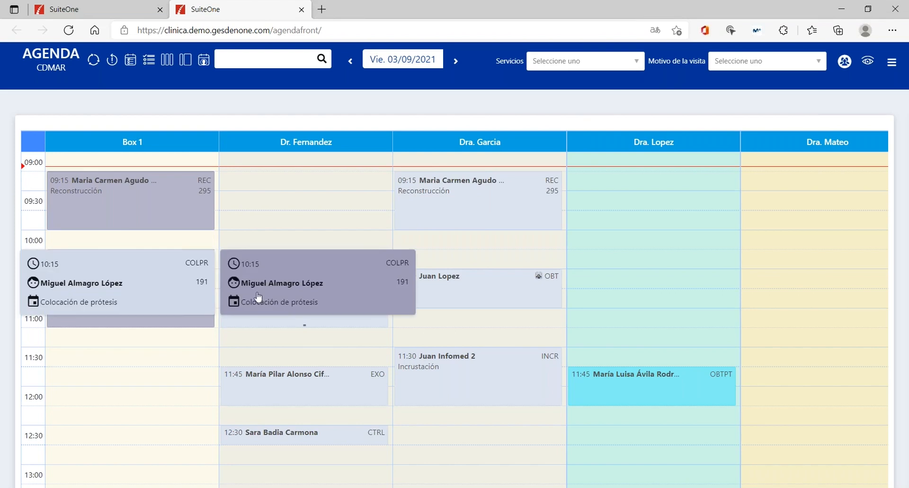
pyautogui.moveTo(257, 293)
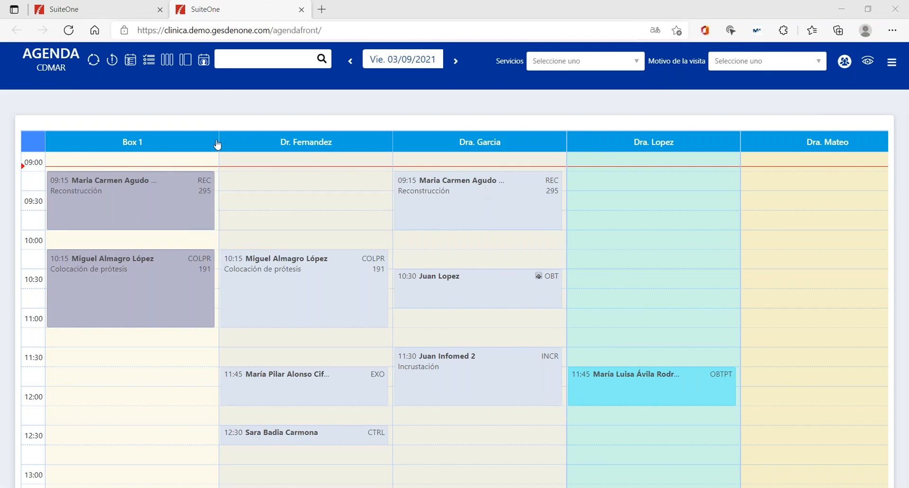
# Switch to the Gesden ONE home page, refresh it and review the day's list of appointments.
pyautogui.click(80, 9)
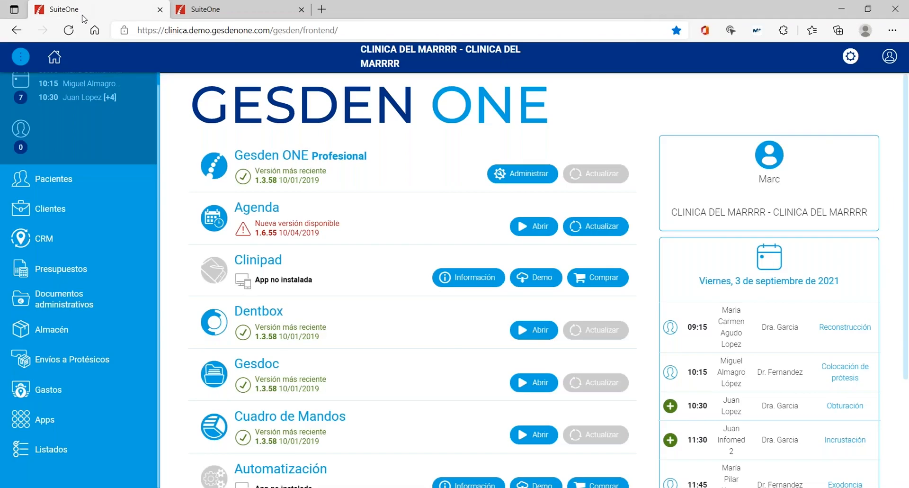
pyautogui.click(69, 30)
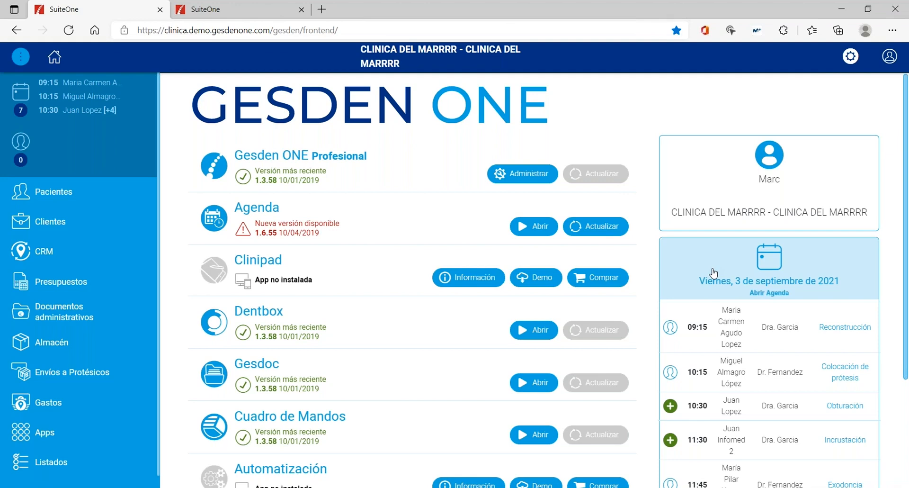
pyautogui.scroll(-1, 725, 337)
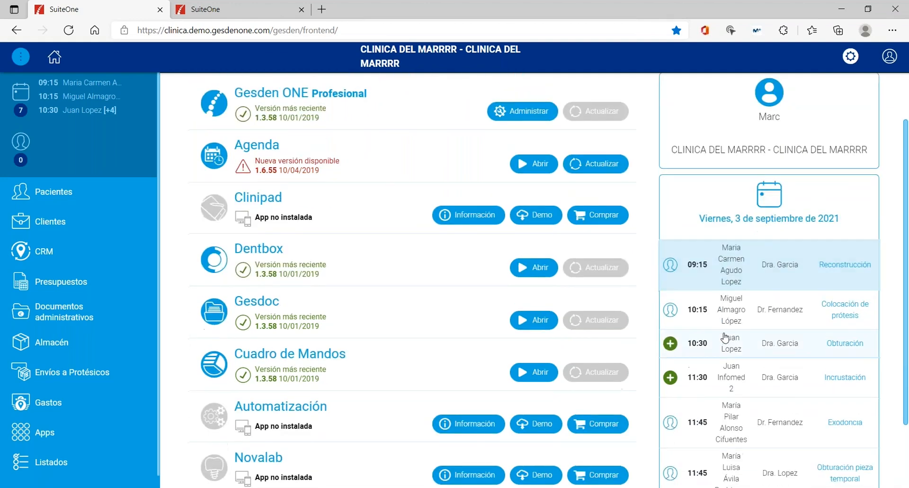
pyautogui.scroll(-1, 725, 337)
pyautogui.scroll(2, 730, 313)
pyautogui.scroll(-1, 733, 285)
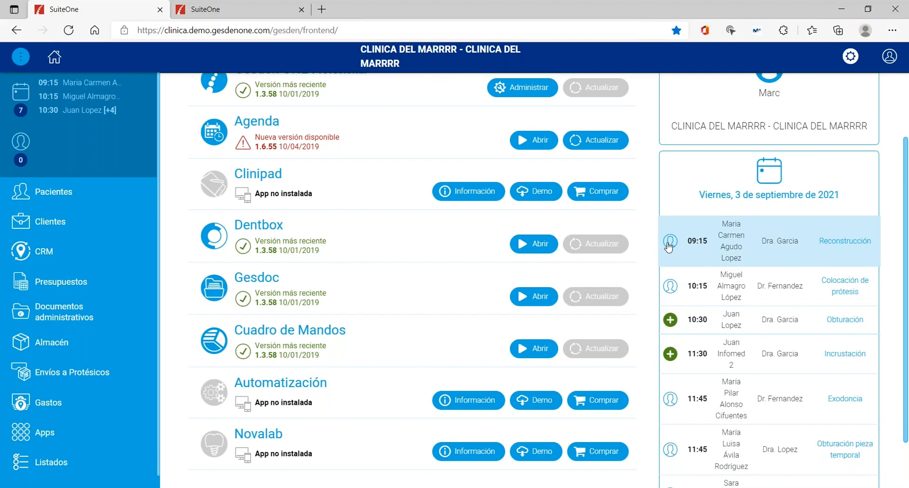
# Start a new patient record from the 11:30 Incrustación appointment and enter the patient's date of birth.
pyautogui.click(670, 356)
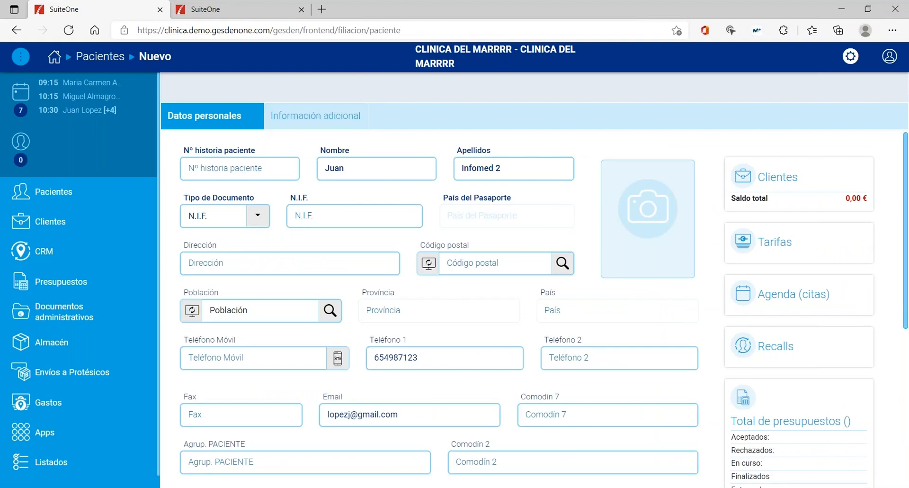
pyautogui.scroll(-3, 419, 337)
pyautogui.click(293, 345)
pyautogui.write('0')
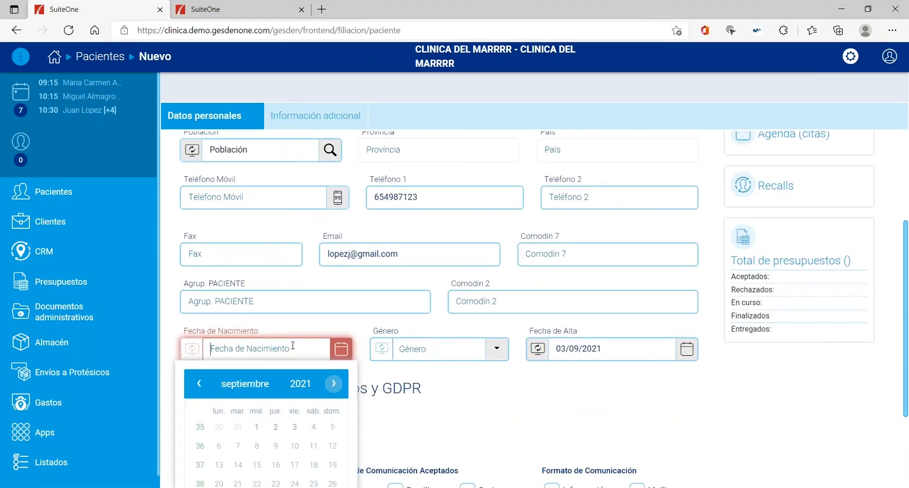
pyautogui.write('1011980')
pyautogui.press('Tab')
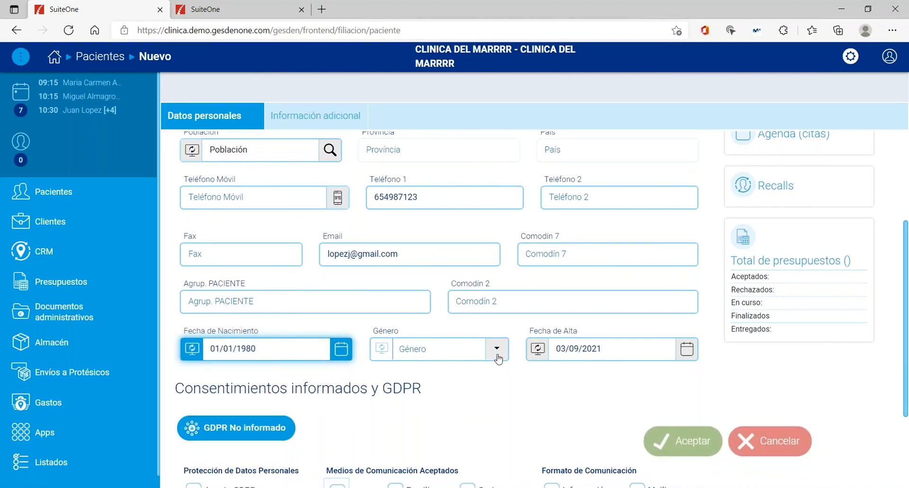
# Check the new patient's data and save the record, accepting the confirmation.
pyautogui.scroll(2, 407, 199)
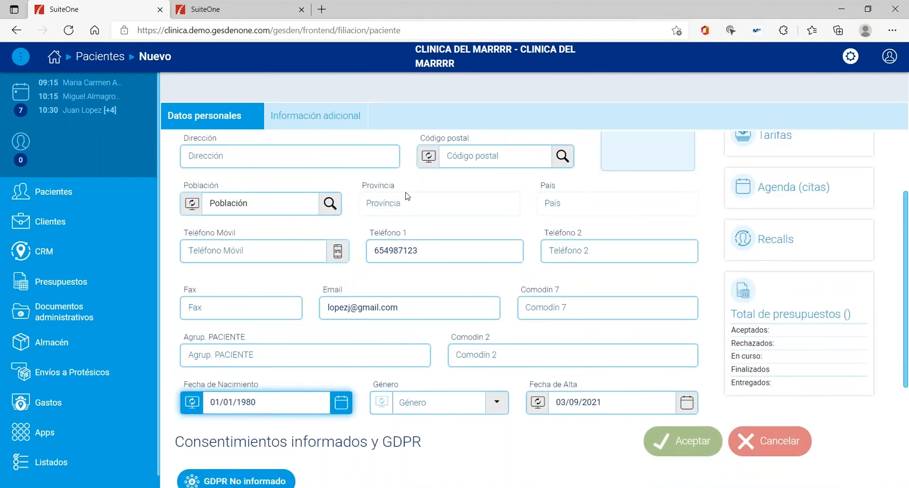
pyautogui.scroll(1, 322, 187)
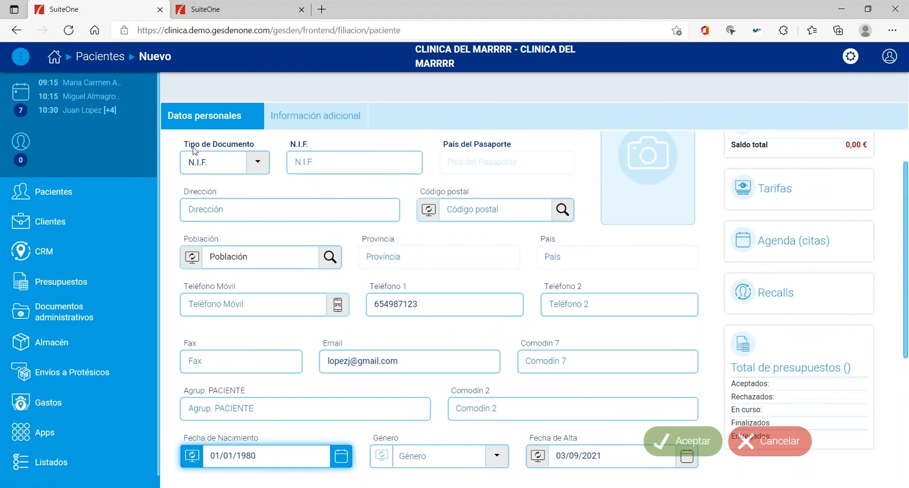
pyautogui.click(691, 443)
pyautogui.click(365, 256)
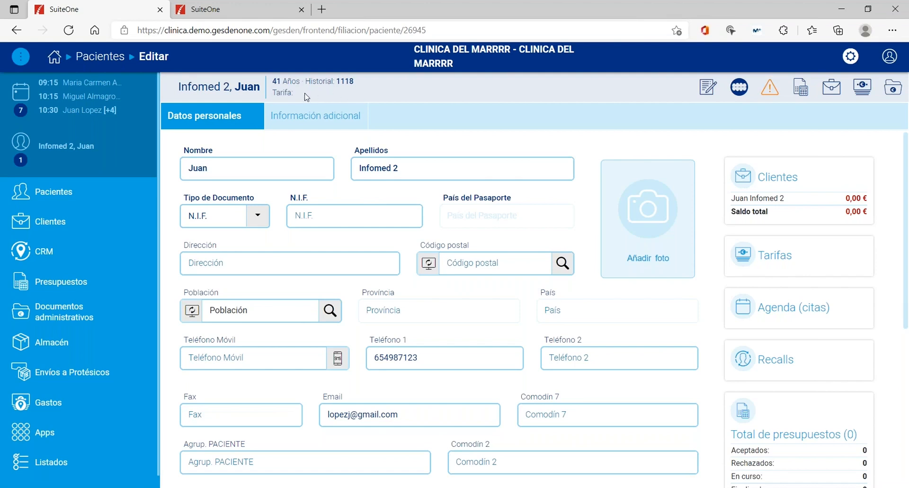
# Assign the rate Tarifa Privada to the new patient, keeping the default rate data.
pyautogui.click(83, 192)
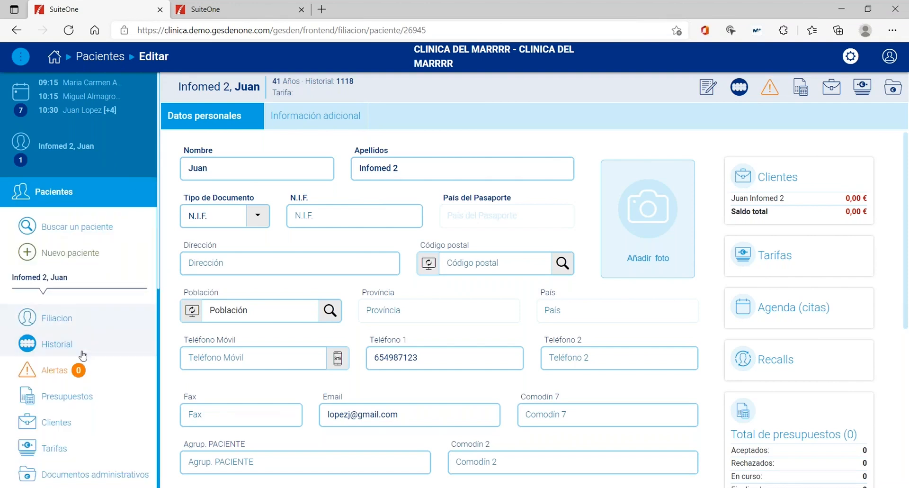
pyautogui.click(56, 448)
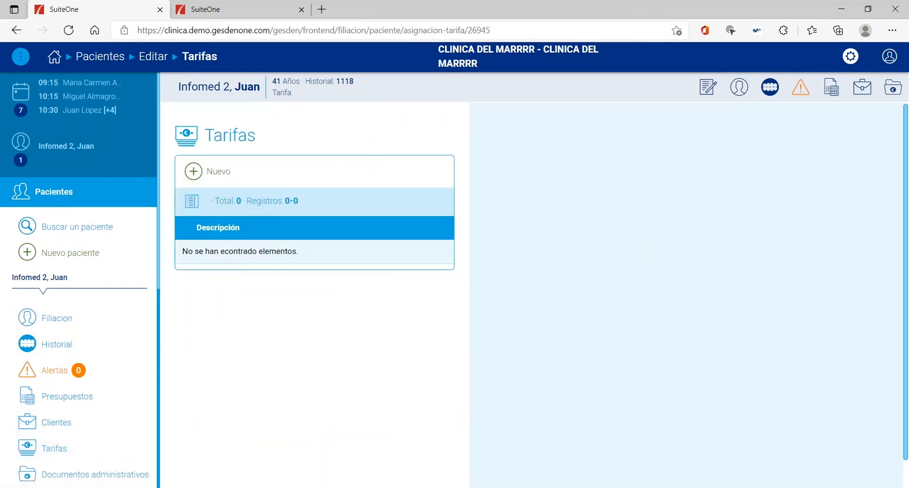
pyautogui.click(207, 174)
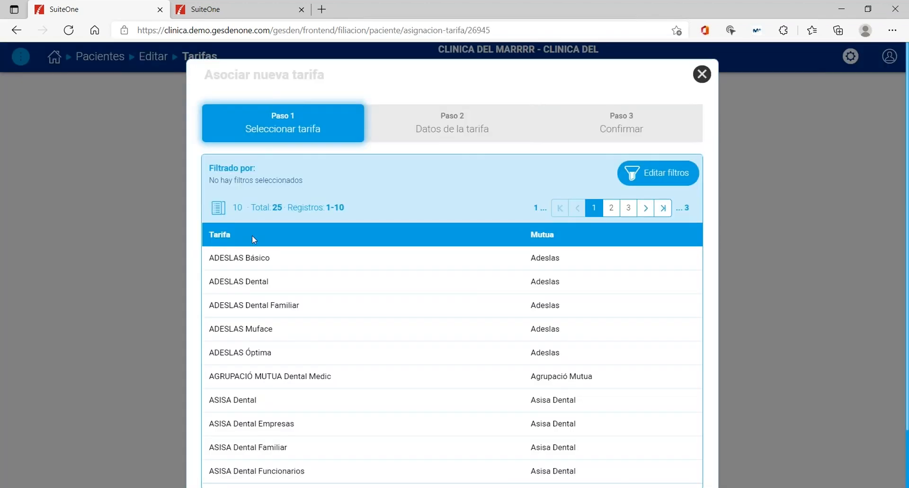
pyautogui.scroll(-2, 301, 339)
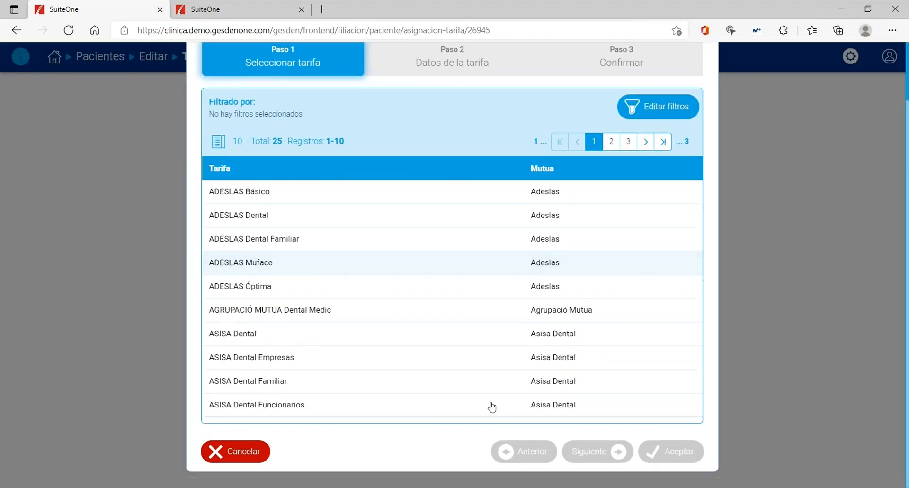
pyautogui.click(612, 143)
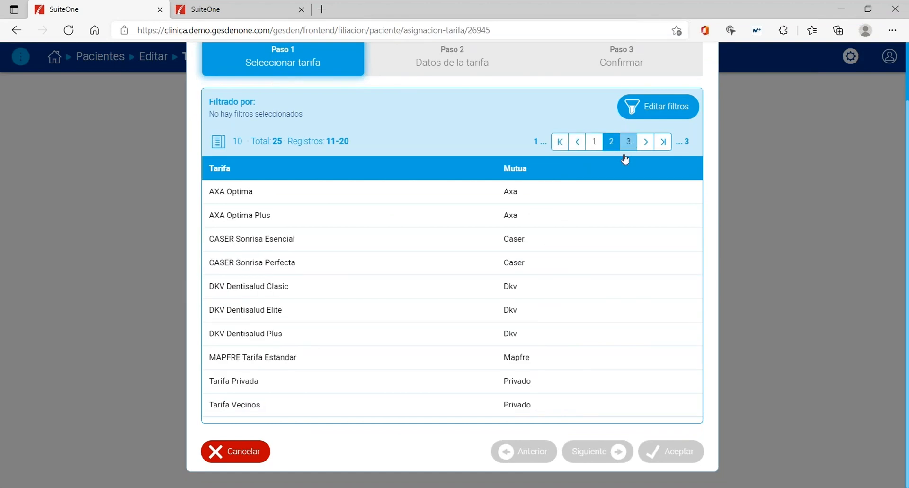
pyautogui.click(509, 381)
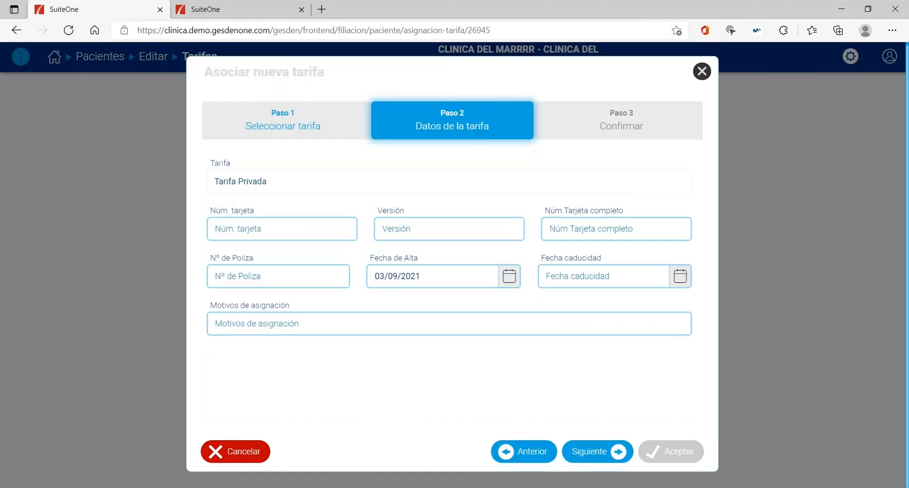
pyautogui.click(600, 448)
pyautogui.scroll(-3, 603, 457)
pyautogui.click(660, 449)
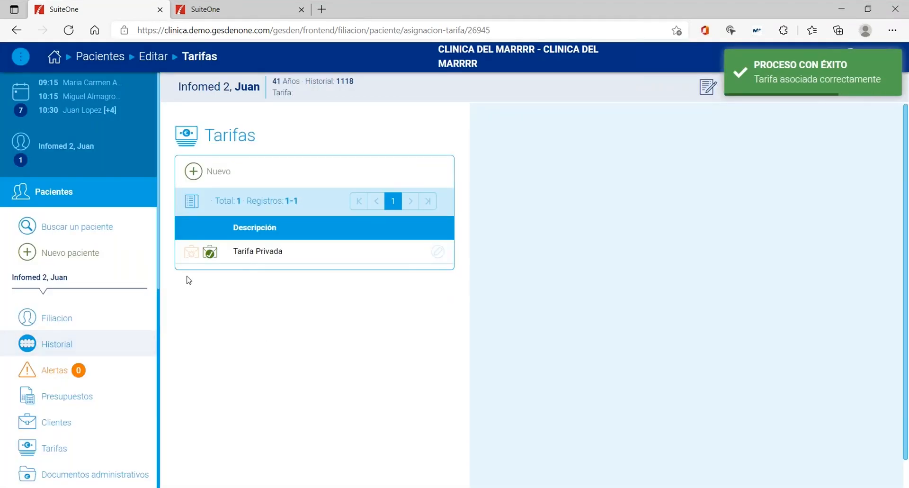
# Mark Tarifa Privada as the patient's default rate and return to the patient's registration data.
pyautogui.click(190, 255)
pyautogui.click(350, 256)
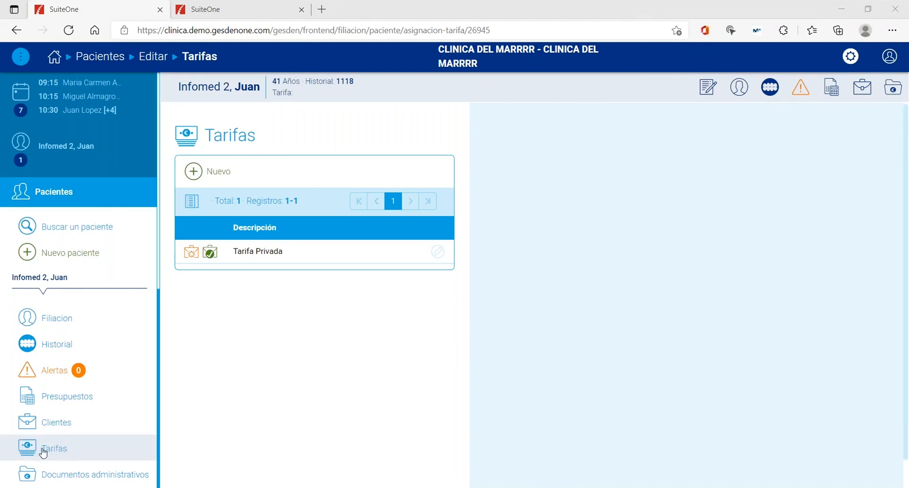
pyautogui.click(82, 328)
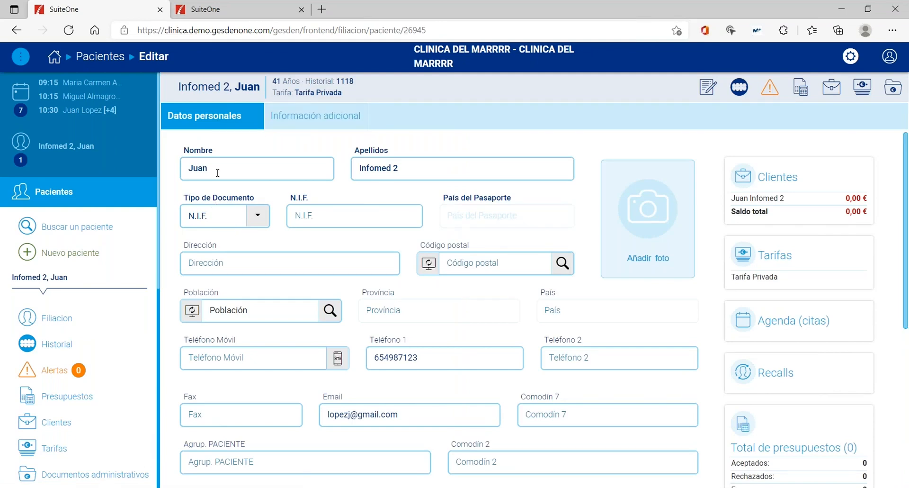
# Examine the patient's personal data, GDPR consents, additional information fields and the summary cards for clients, rates, appointments and budgets.
pyautogui.scroll(-5, 303, 208)
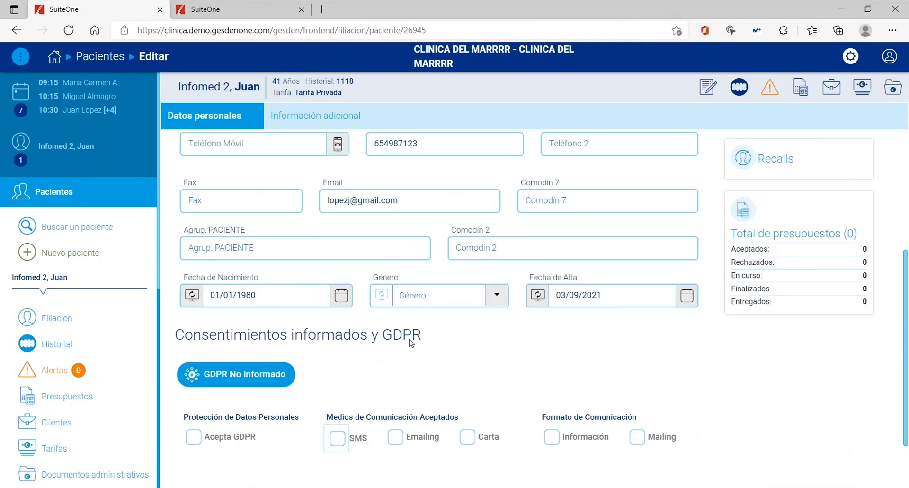
pyautogui.scroll(-1, 414, 341)
pyautogui.scroll(4, 414, 341)
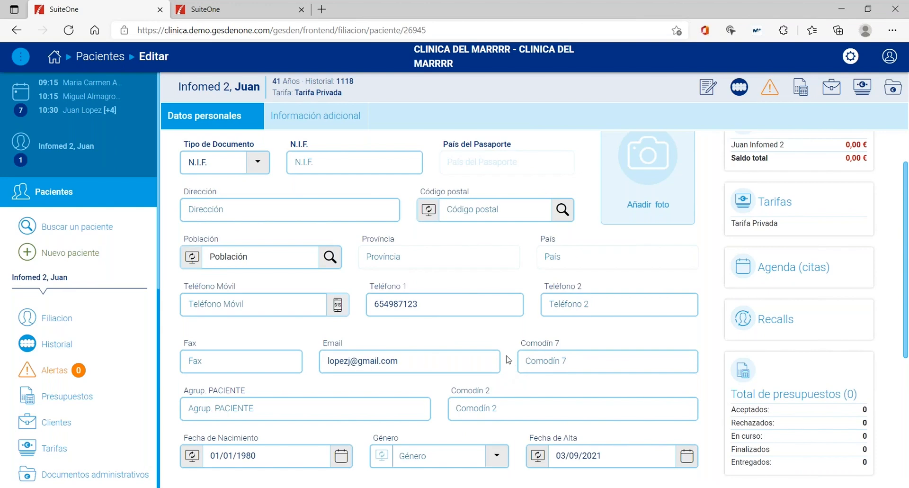
pyautogui.scroll(1, 508, 361)
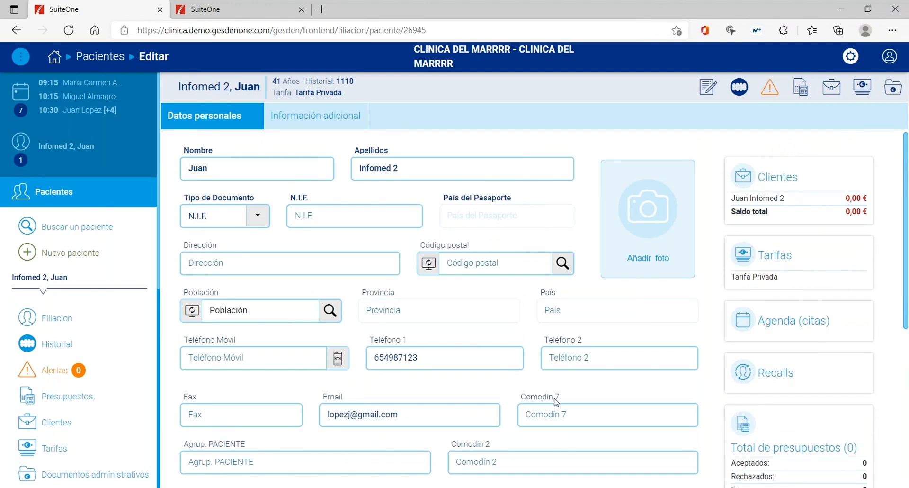
pyautogui.click(308, 121)
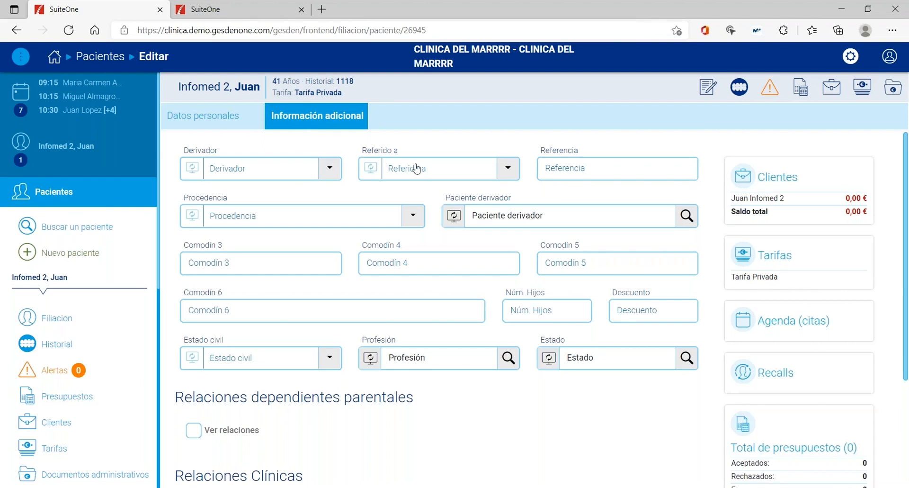
pyautogui.click(605, 170)
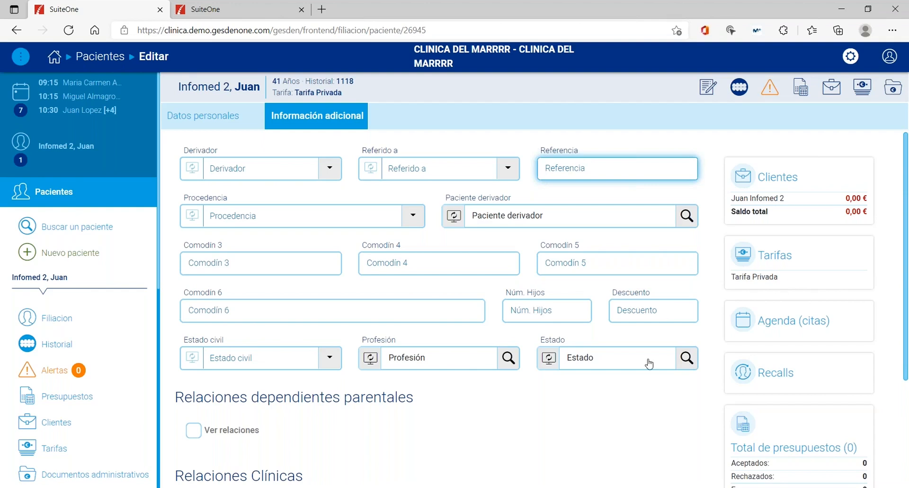
pyautogui.scroll(-1, 336, 440)
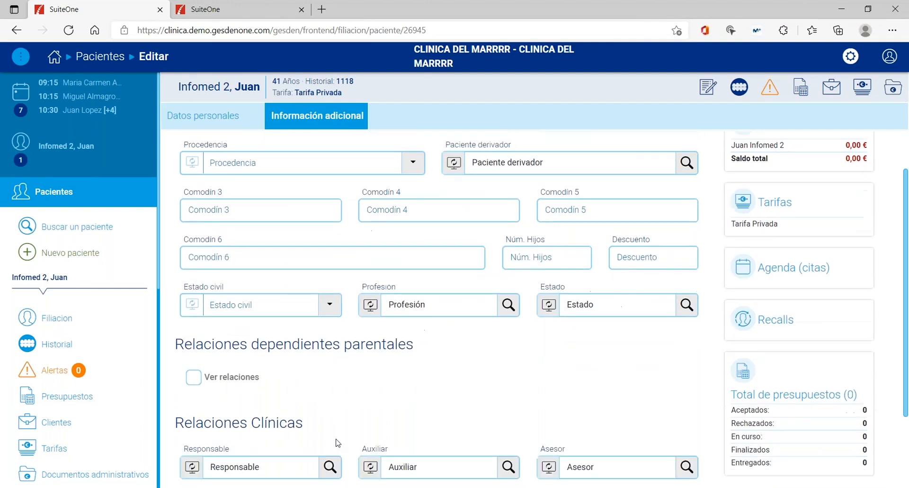
pyautogui.scroll(1, 336, 440)
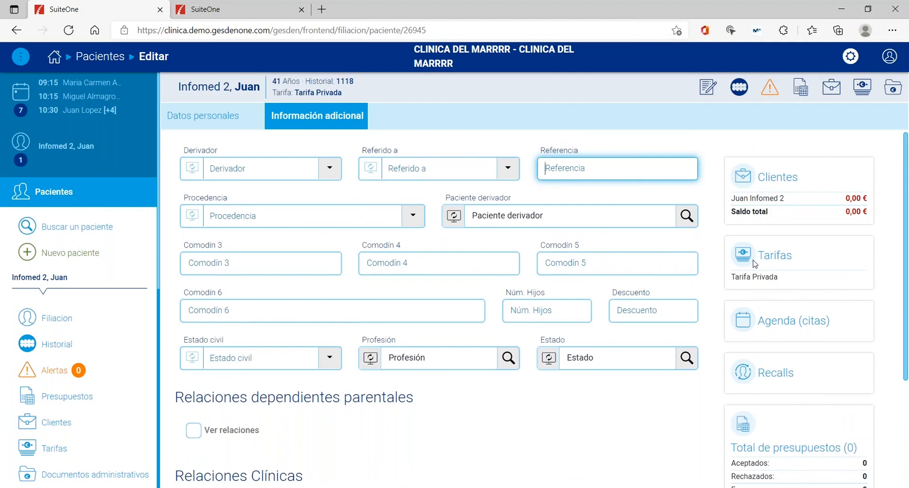
pyautogui.scroll(-5, 763, 436)
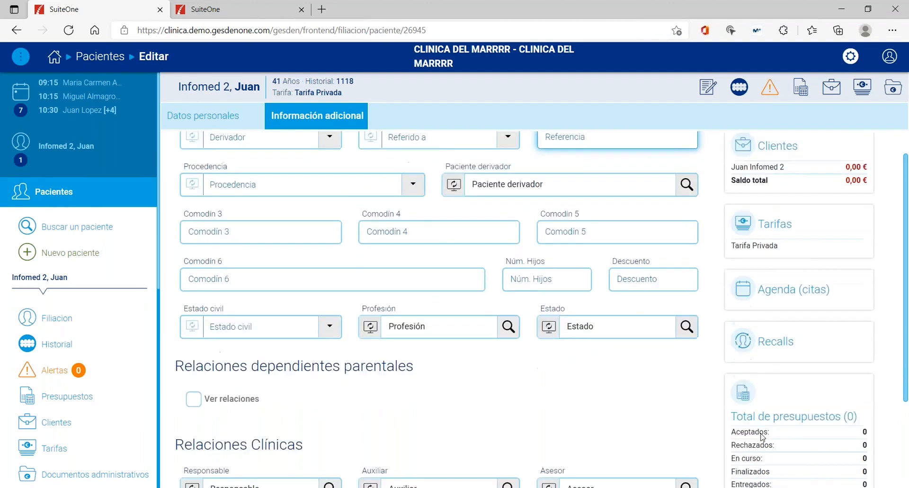
pyautogui.scroll(5, 761, 436)
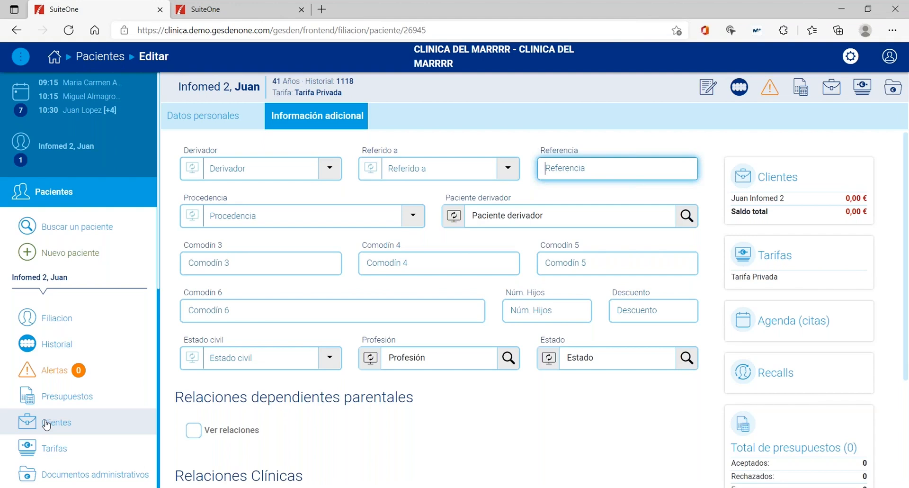
# Review the patient's associated clients and the forms for associating or creating a client, then return to the registration data.
pyautogui.click(42, 426)
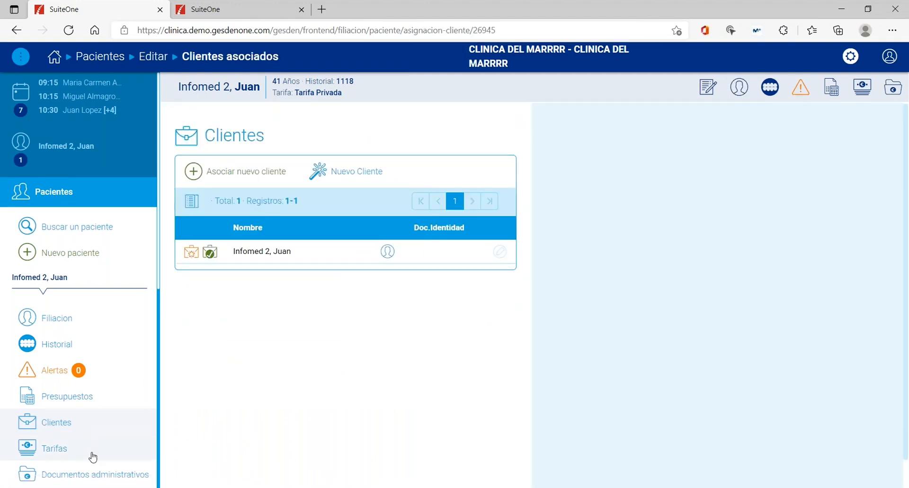
pyautogui.click(243, 183)
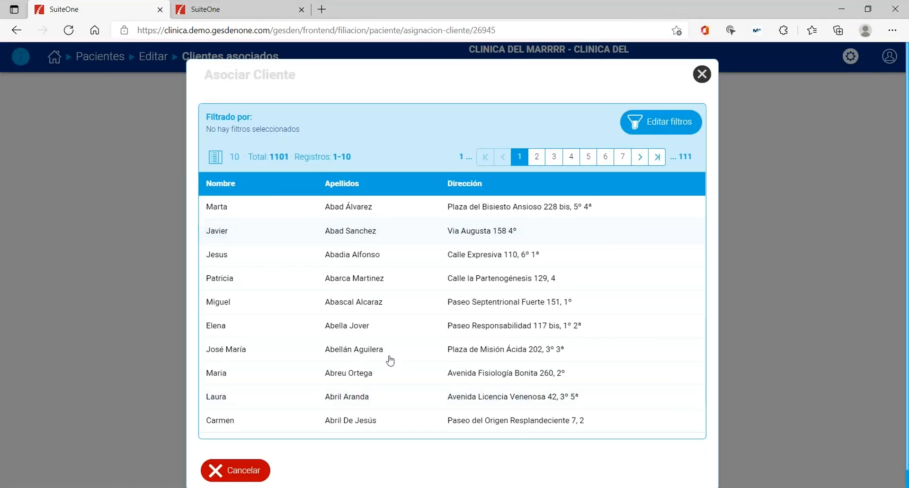
pyautogui.click(245, 475)
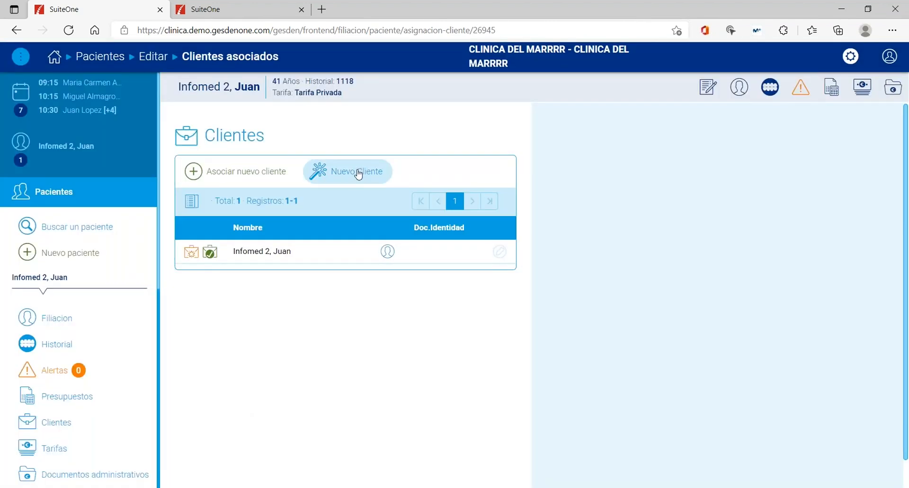
pyautogui.click(359, 175)
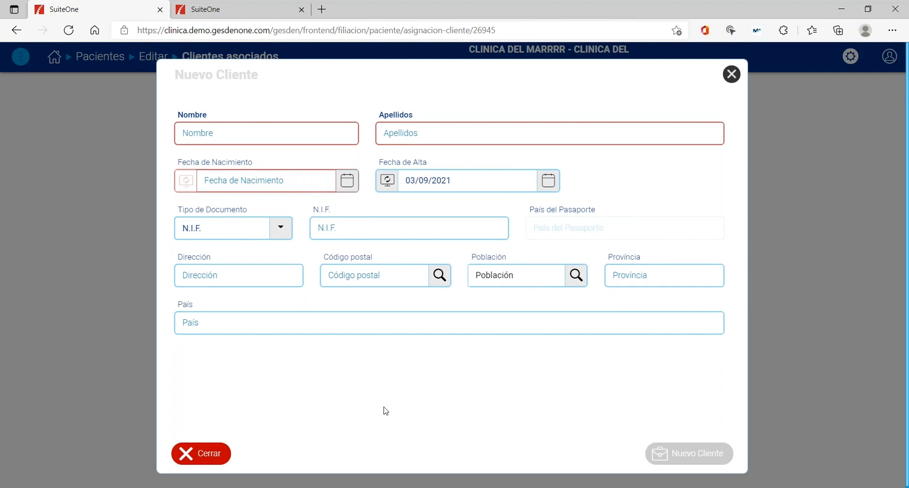
pyautogui.click(193, 455)
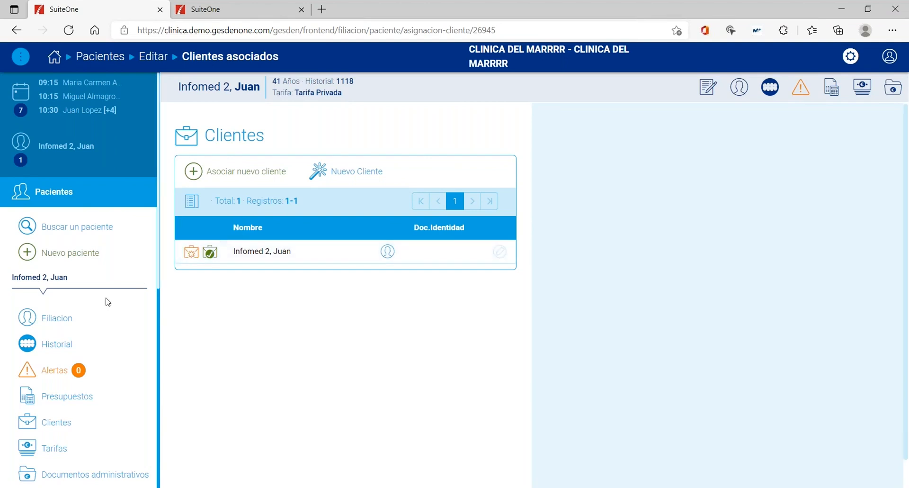
pyautogui.click(89, 318)
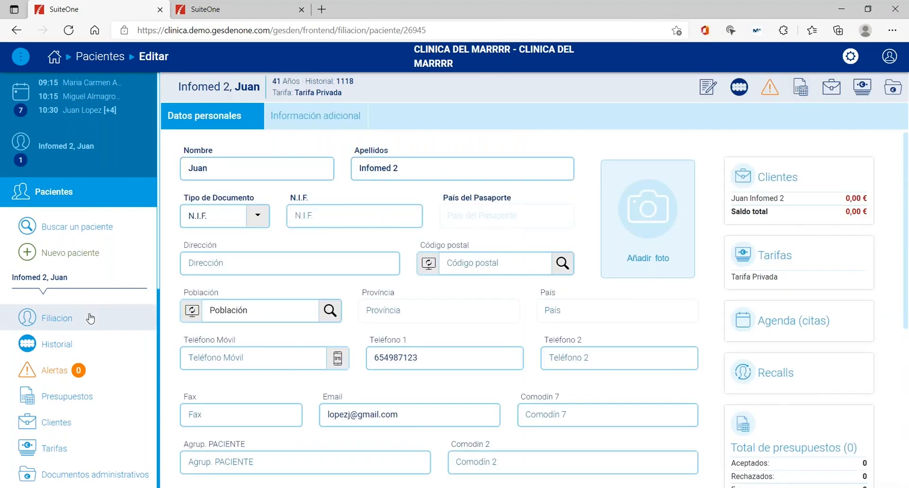
# View the patient's clinical history, including the odontogram, alerts, attached images and treatments.
pyautogui.click(91, 349)
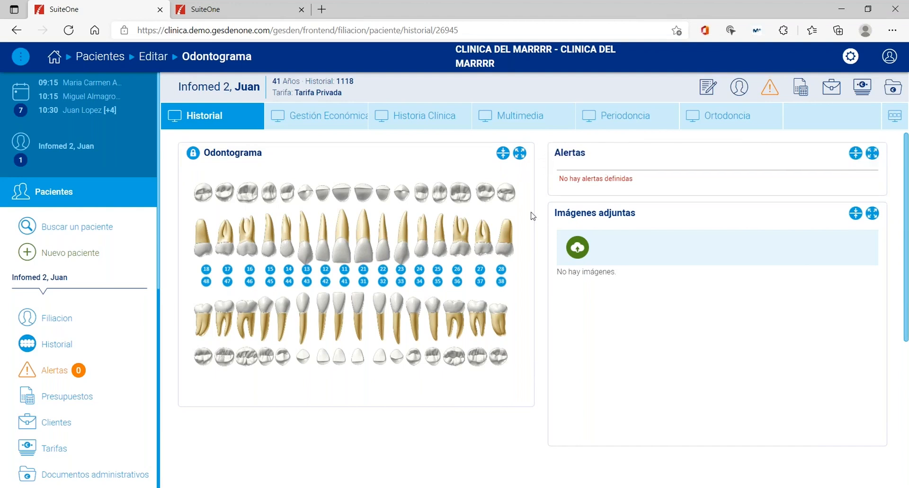
pyautogui.scroll(-5, 544, 206)
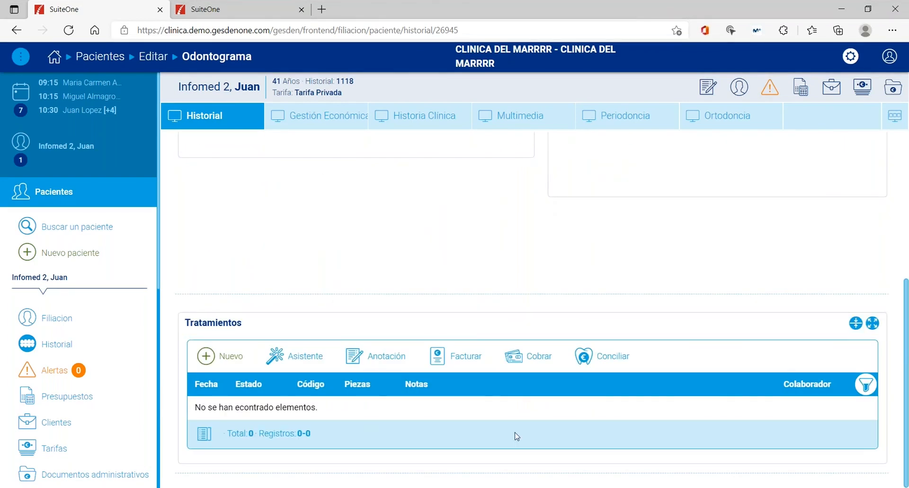
pyautogui.scroll(5, 581, 290)
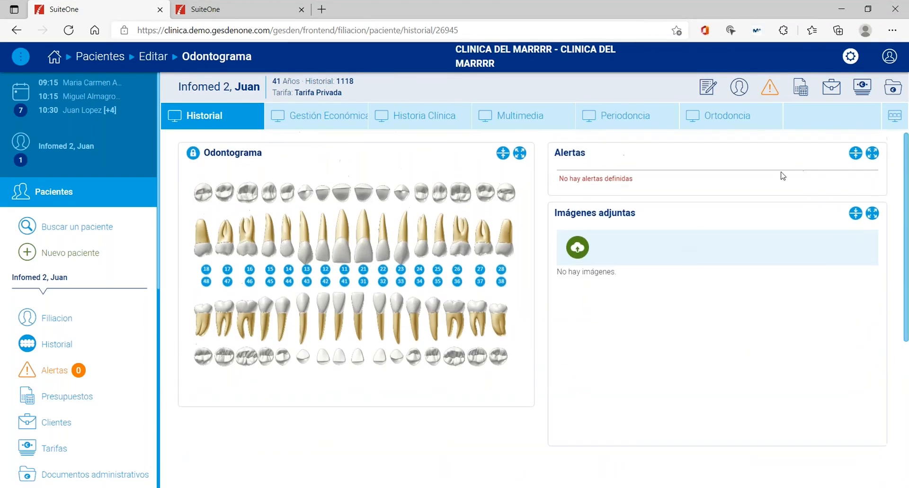
# Remove the second row, holding the Tratamientos widget, from the Historial desktop configuration and apply the update.
pyautogui.click(884, 122)
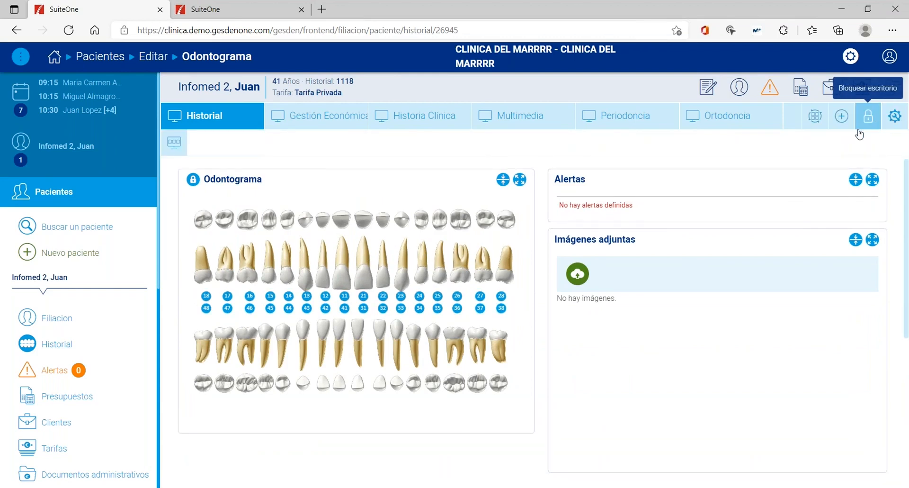
pyautogui.click(893, 117)
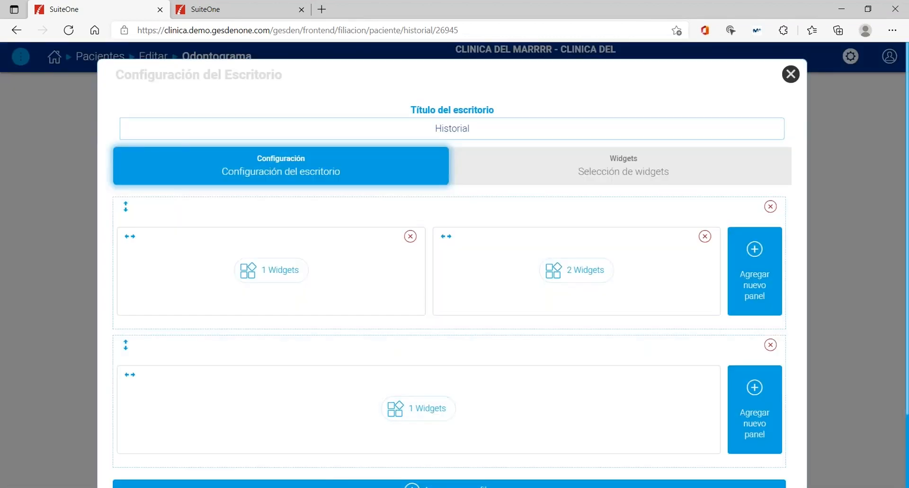
pyautogui.click(771, 345)
pyautogui.click(720, 404)
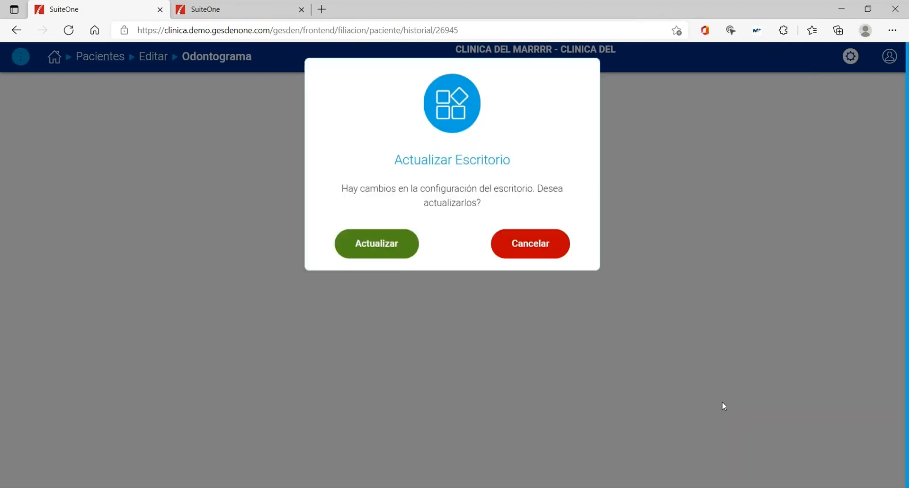
pyautogui.click(392, 242)
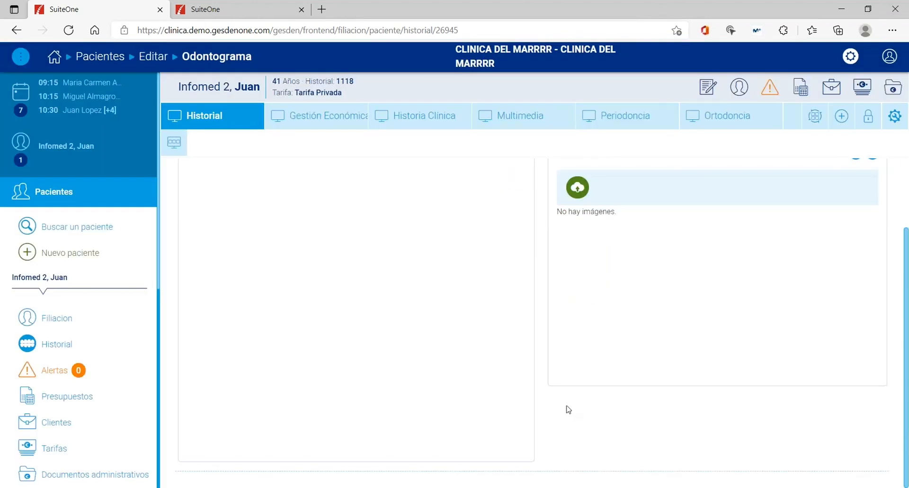
pyautogui.click(868, 115)
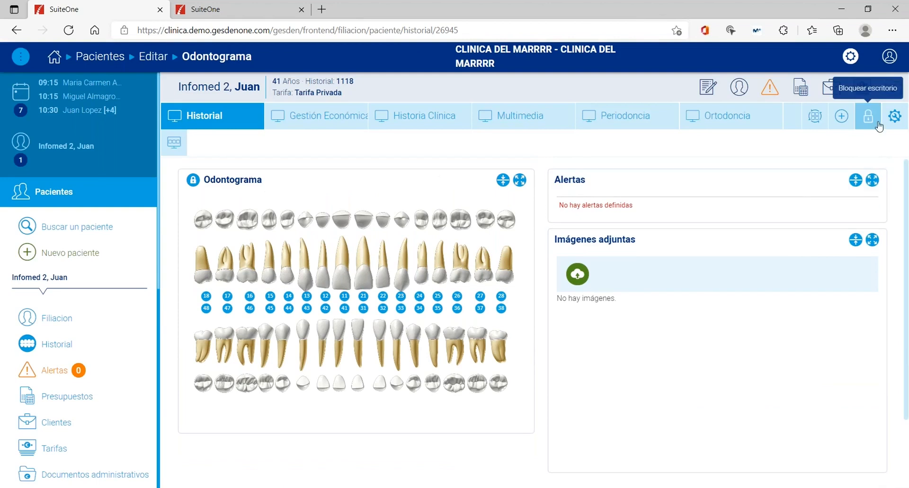
# Add a new row with the Tratamientos widget to the Historial desktop configuration and save the changes.
pyautogui.click(884, 122)
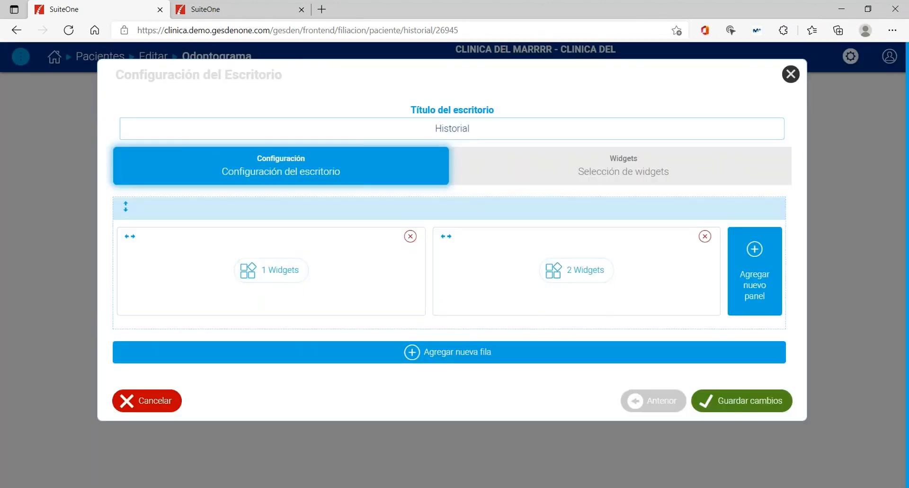
pyautogui.click(507, 352)
pyautogui.click(428, 411)
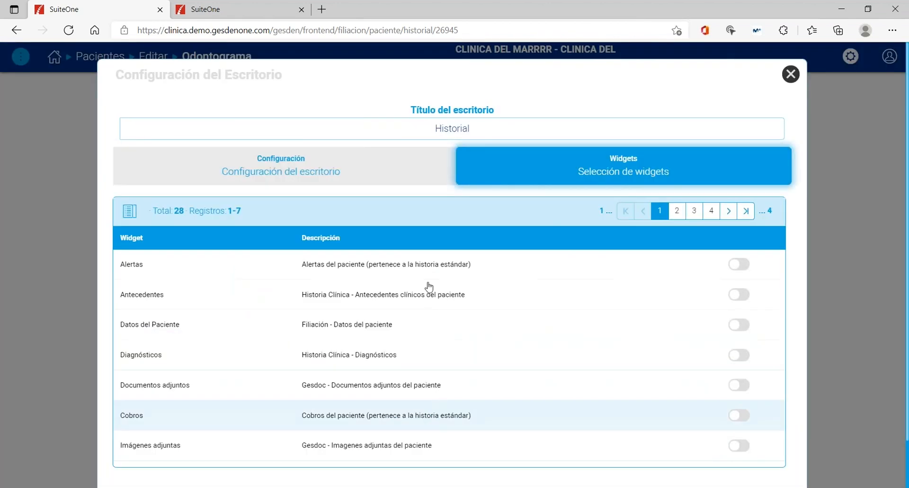
pyautogui.click(677, 210)
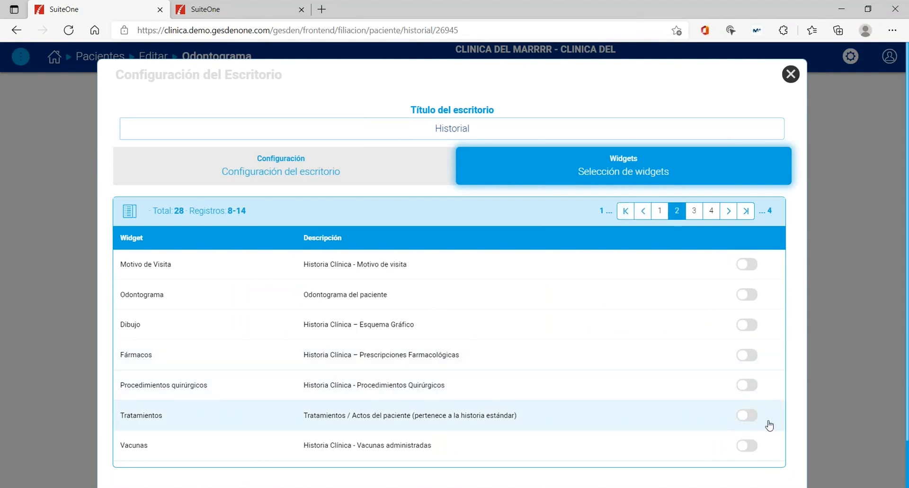
pyautogui.click(747, 415)
pyautogui.scroll(-2, 709, 425)
pyautogui.click(740, 453)
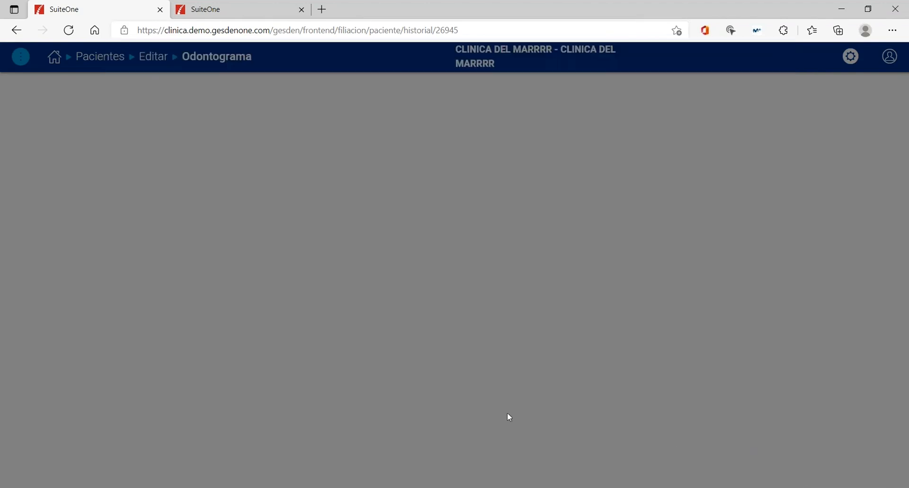
pyautogui.click(385, 245)
pyautogui.scroll(-5, 549, 366)
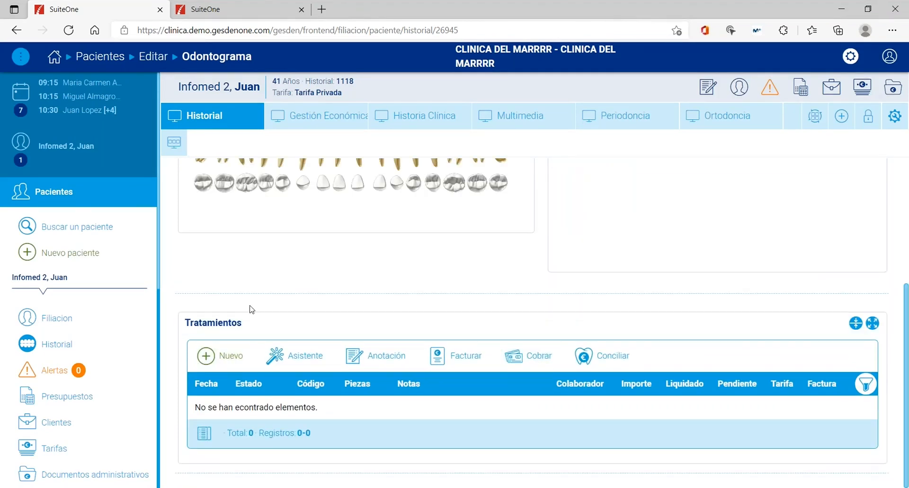
pyautogui.scroll(4, 260, 290)
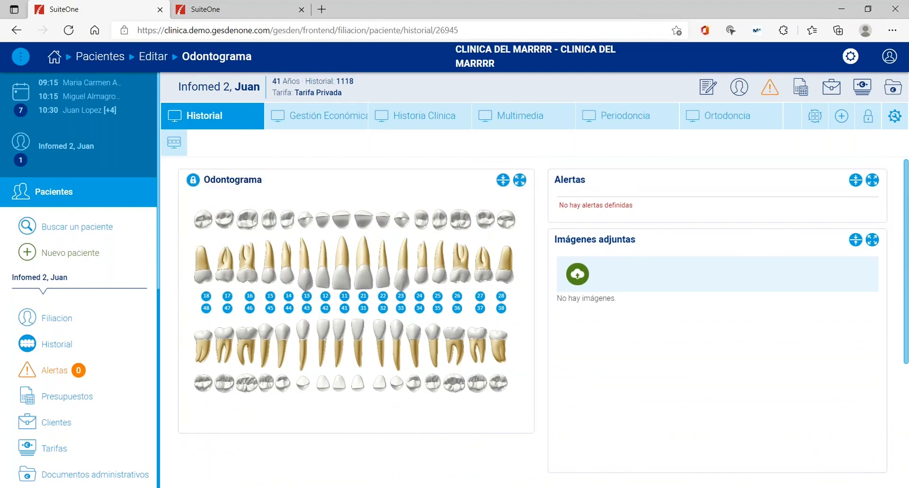
# Maximize the odontogram widget, unlock it for editing and keep the treatment state on Previo.
pyautogui.click(520, 180)
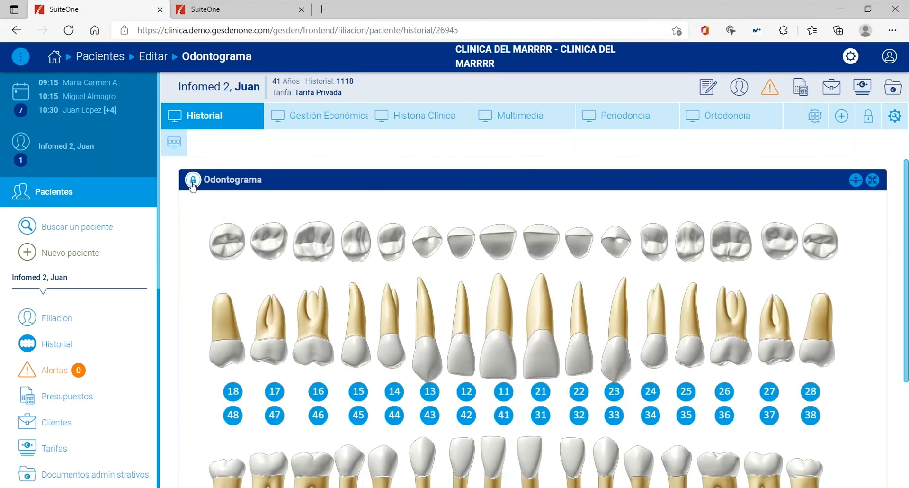
pyautogui.click(193, 182)
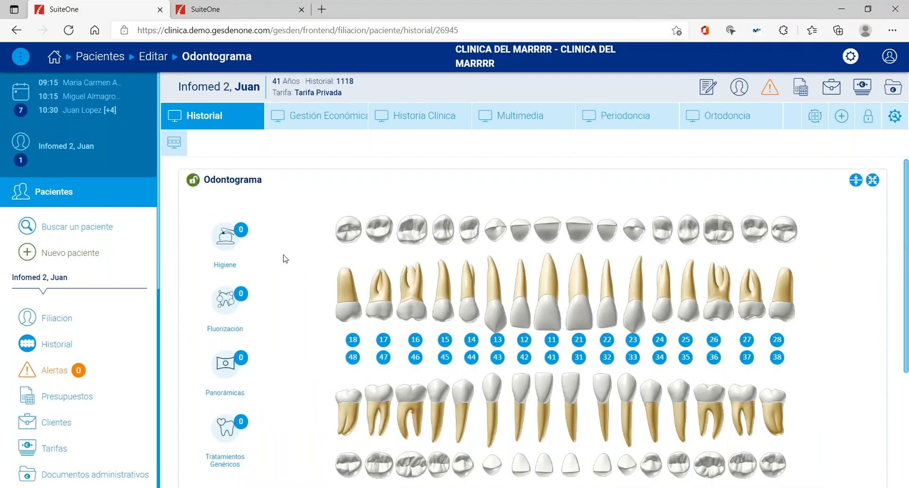
pyautogui.scroll(-2, 285, 258)
pyautogui.scroll(-1, 285, 258)
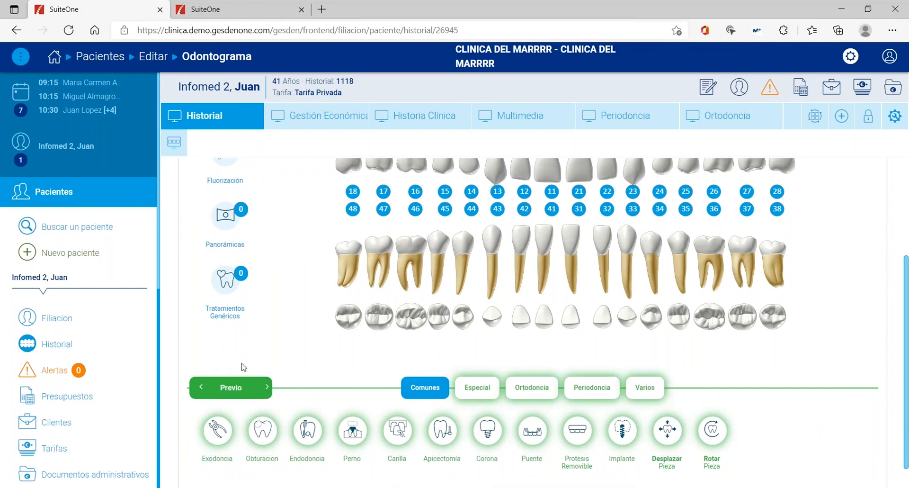
pyautogui.click(264, 388)
pyautogui.click(265, 388)
pyautogui.click(264, 387)
# Record an extraction, an implant and a crown on tooth 43 as Previo treatments.
pyautogui.click(218, 430)
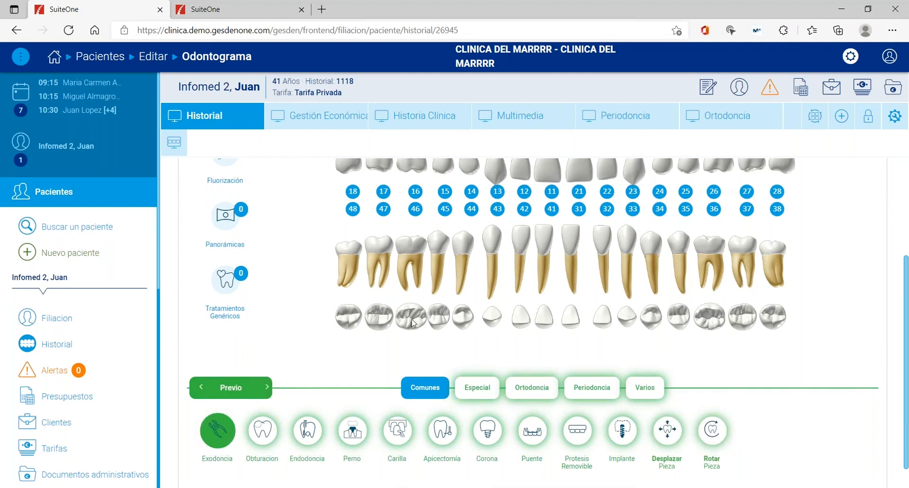
pyautogui.click(489, 282)
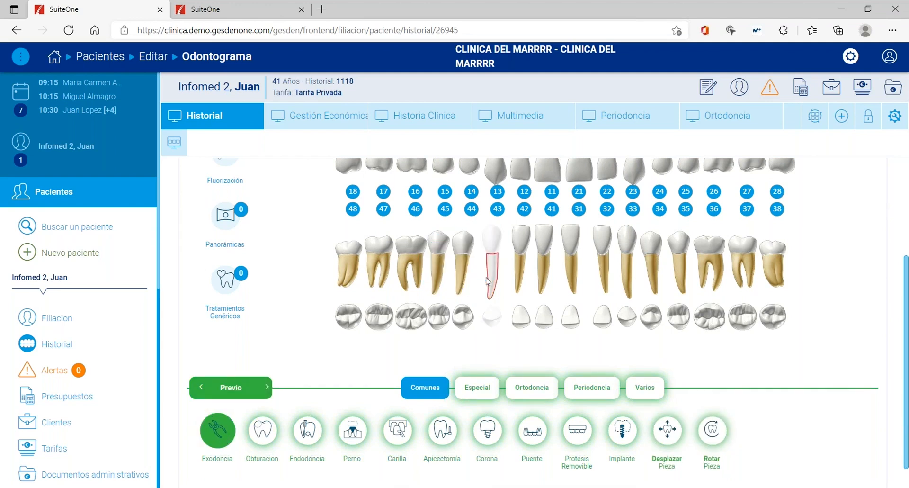
pyautogui.click(623, 444)
pyautogui.click(507, 298)
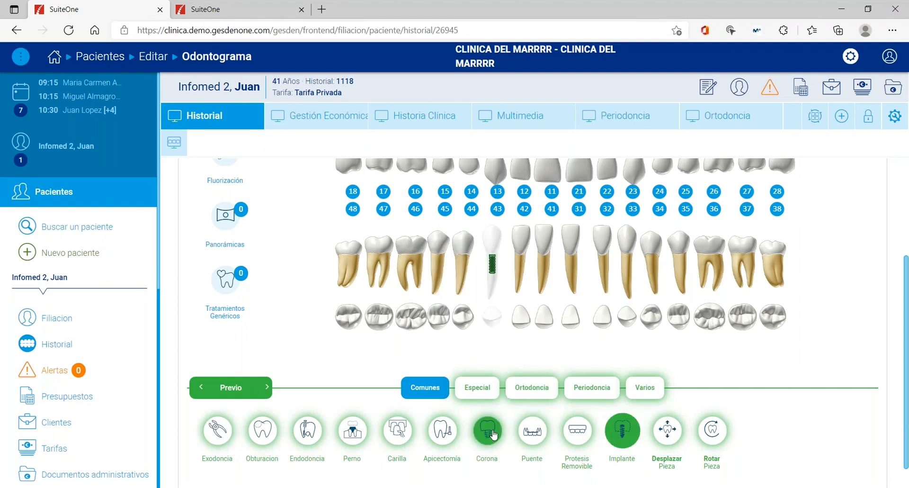
pyautogui.click(495, 246)
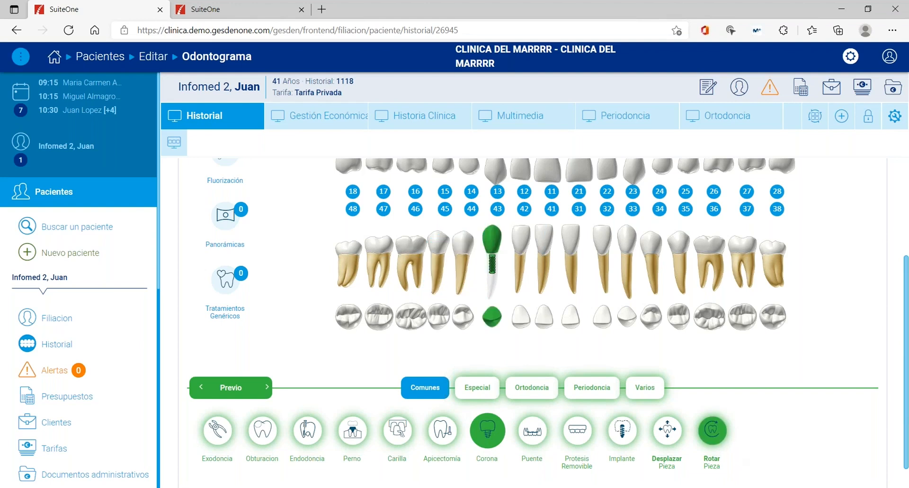
# Rotate tooth 38 towards tooth 37 and shift tooth 31 towards tooth 41 in the odontogram.
pyautogui.click(770, 270)
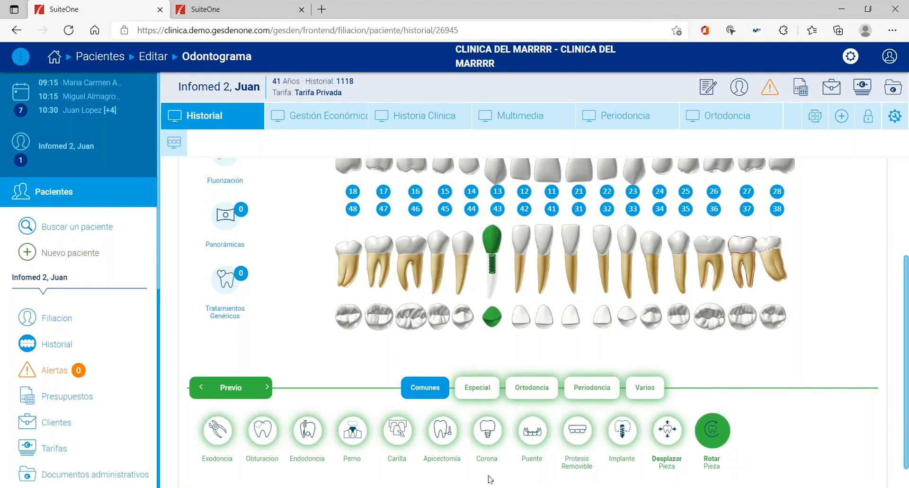
pyautogui.click(668, 430)
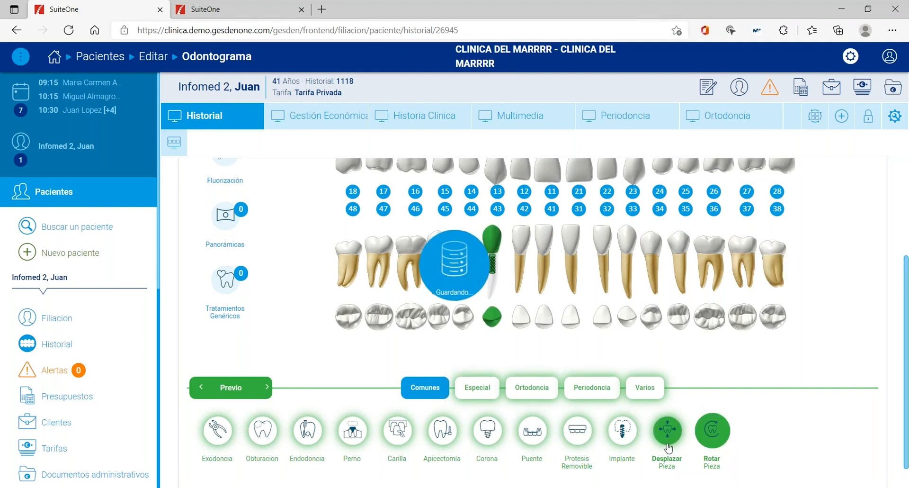
pyautogui.moveTo(579, 247); pyautogui.dragTo(565, 241)
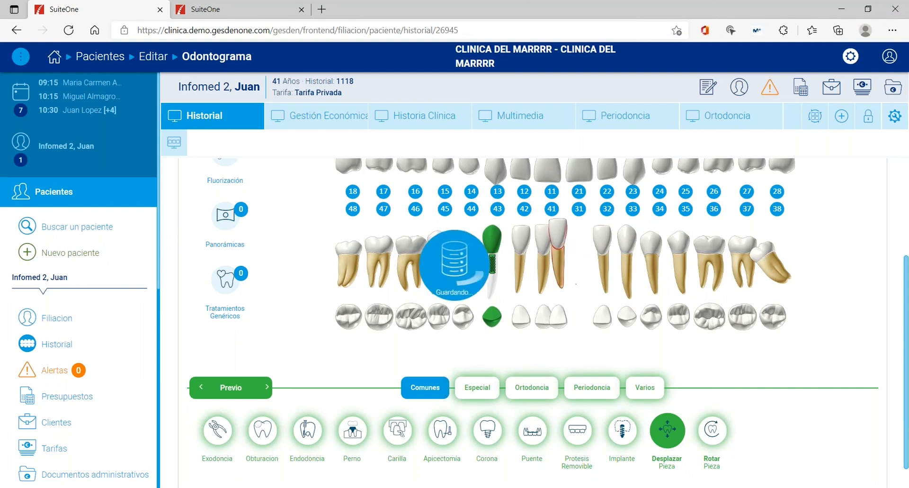
# Record an Endodoncia on tooth 15 with the Previo state.
pyautogui.click(309, 440)
pyautogui.scroll(1, 446, 196)
pyautogui.click(444, 197)
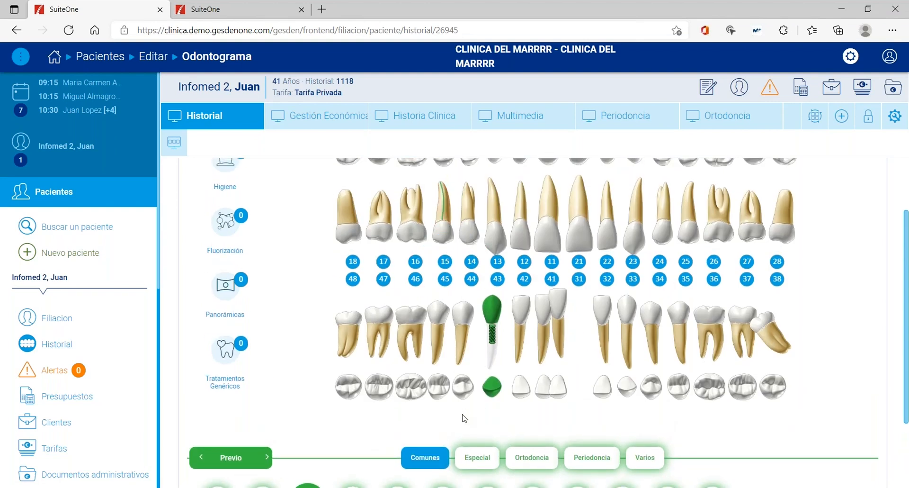
# Record an Obturación on tooth 23, marking filling zones on both the front and occlusal views of the crown.
pyautogui.scroll(-1, 463, 416)
pyautogui.click(274, 453)
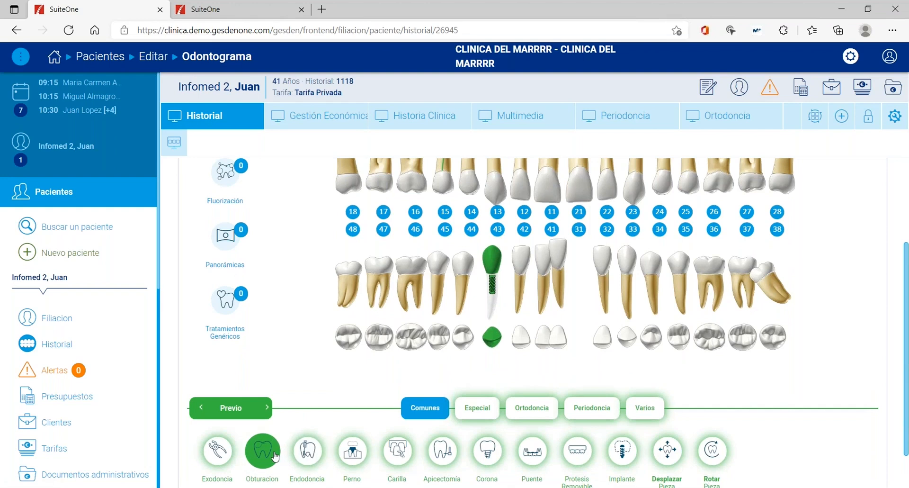
pyautogui.click(656, 187)
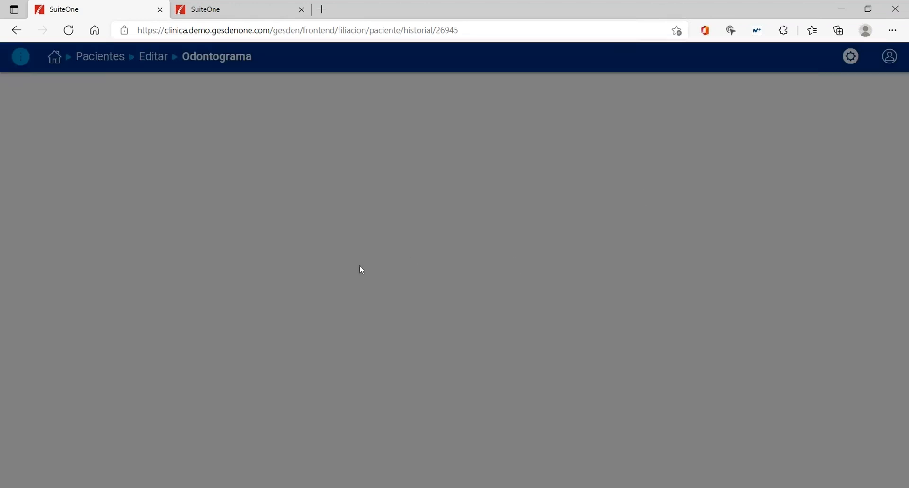
pyautogui.click(331, 183)
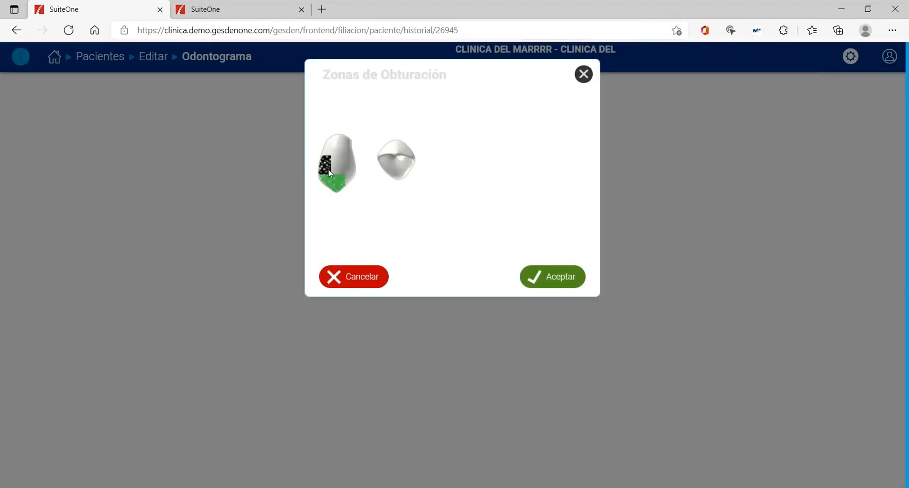
pyautogui.click(397, 163)
pyautogui.click(557, 287)
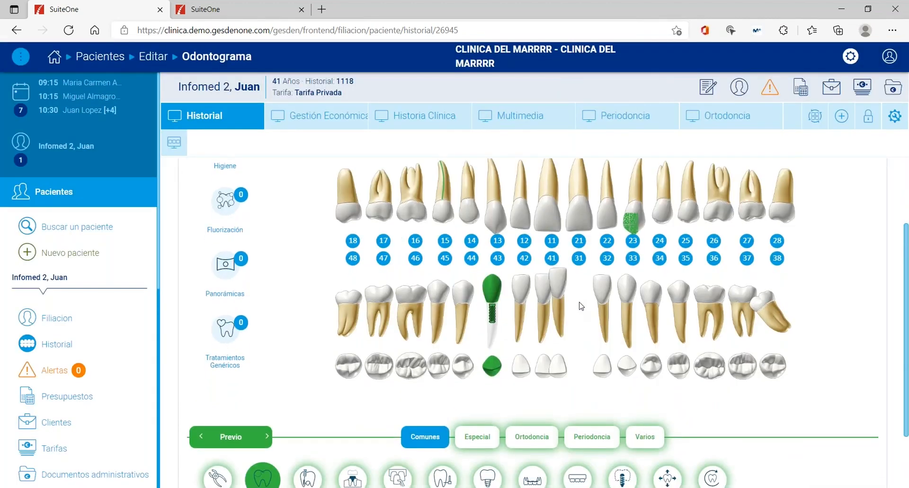
# Restore the odontogram widget to its reduced size in the Historial desktop.
pyautogui.scroll(-2, 582, 306)
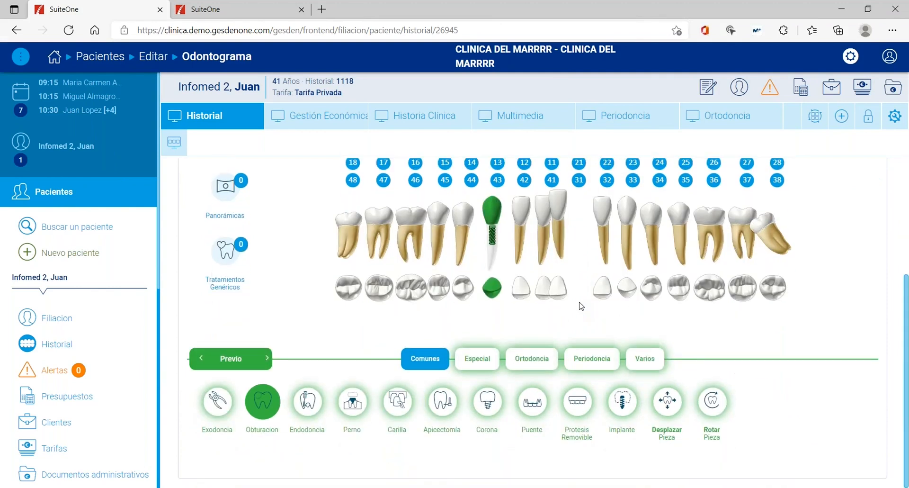
pyautogui.scroll(3, 581, 306)
pyautogui.click(873, 180)
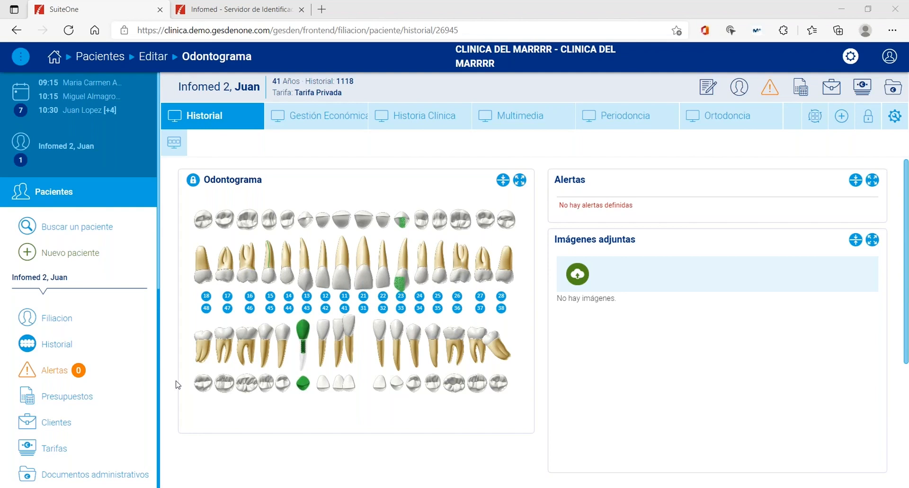
# Create a budget for the patient titled "Plan de tto de Cirugia", save it and set its type to Cirugía Oral.
pyautogui.click(68, 402)
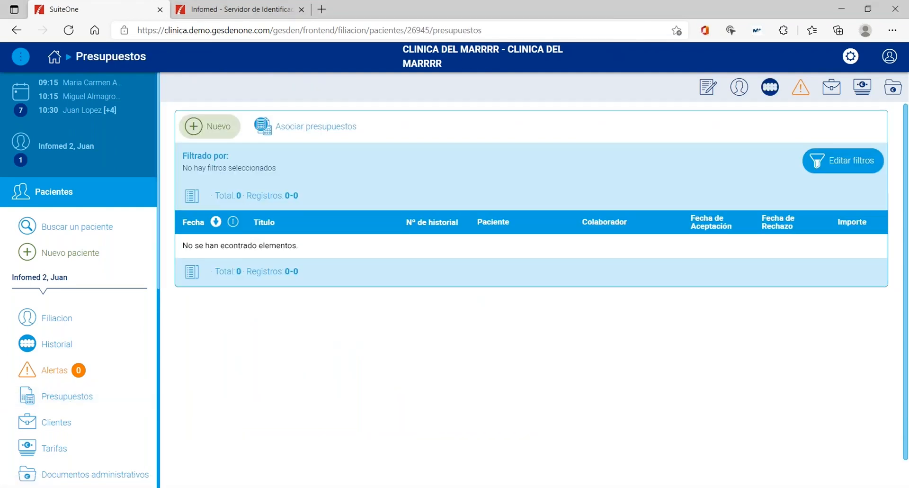
pyautogui.click(210, 126)
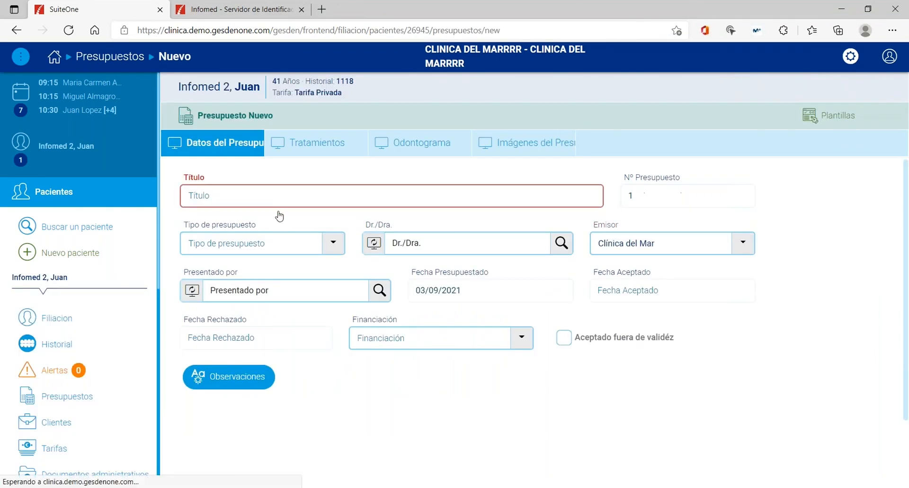
pyautogui.write('Plan de tto de Cirugia')
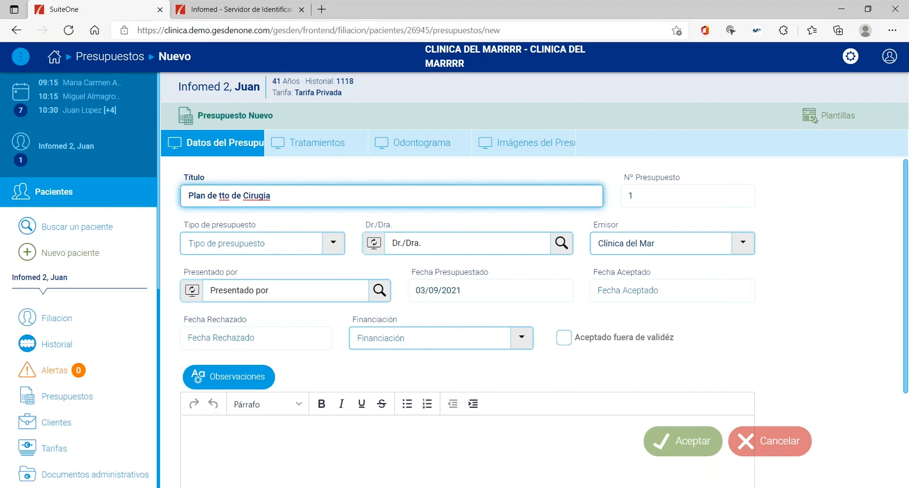
pyautogui.click(690, 446)
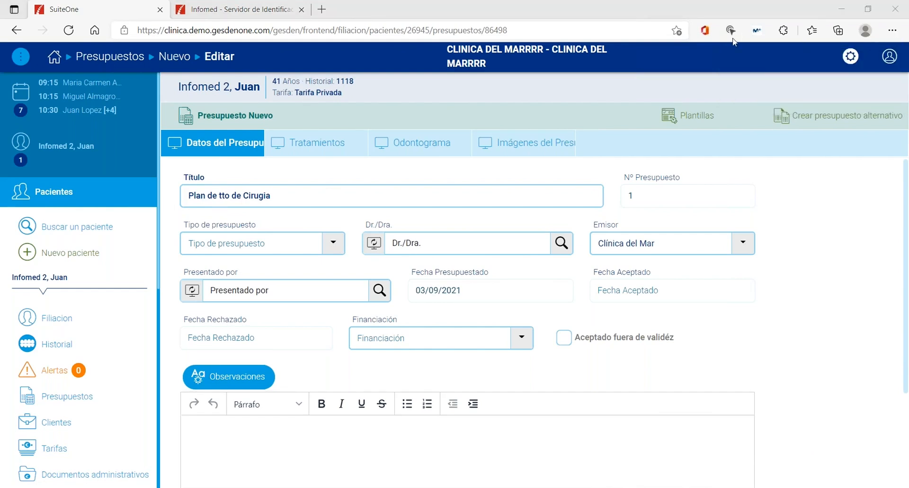
pyautogui.click(333, 243)
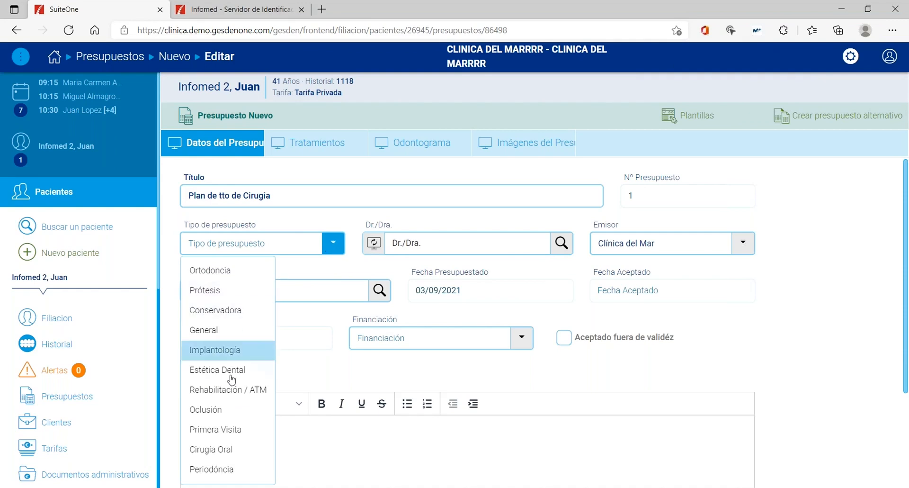
pyautogui.click(235, 453)
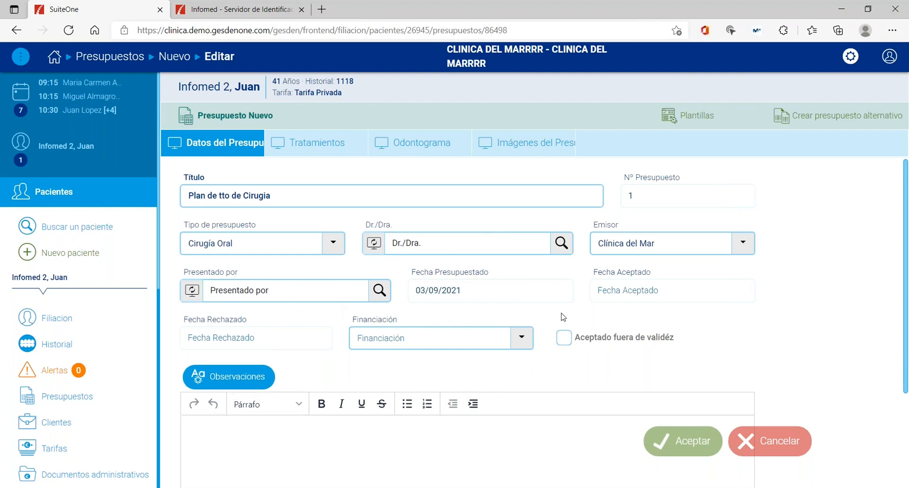
pyautogui.scroll(-2, 297, 368)
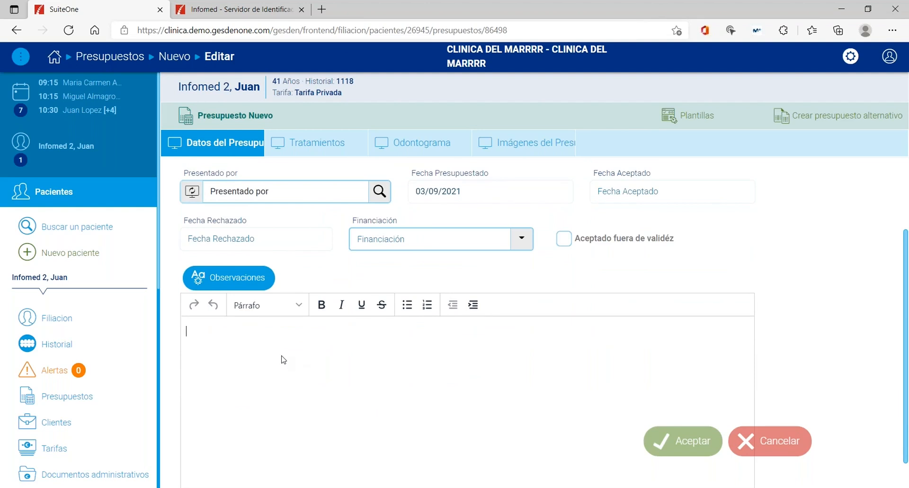
pyautogui.write('valido 30 dias')
pyautogui.press('BackSpace')
pyautogui.press('BackSpace')
pyautogui.press('BackSpace')
pyautogui.press('BackSpace')
pyautogui.press('BackSpace')
pyautogui.press('BackSpace')
pyautogui.press('BackSpace')
pyautogui.press('BackSpace')
pyautogui.press('BackSpace')
pyautogui.press('BackSpace')
pyautogui.press('BackSpace')
pyautogui.press('BackSpace')
pyautogui.press('BackSpace')
# Insert the predefined text "Plan de tratamiento: Cirugía" into the budget's observations and review its wording.
pyautogui.click(219, 284)
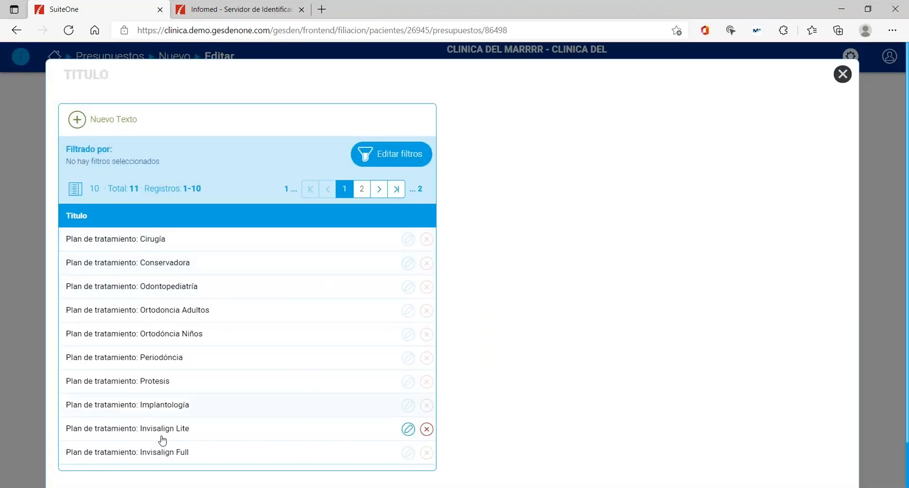
pyautogui.click(159, 249)
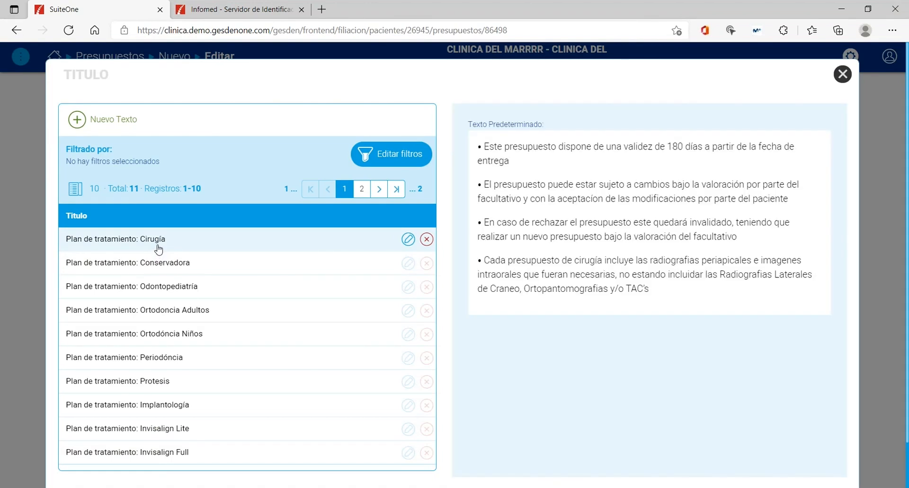
pyautogui.scroll(-1, 331, 289)
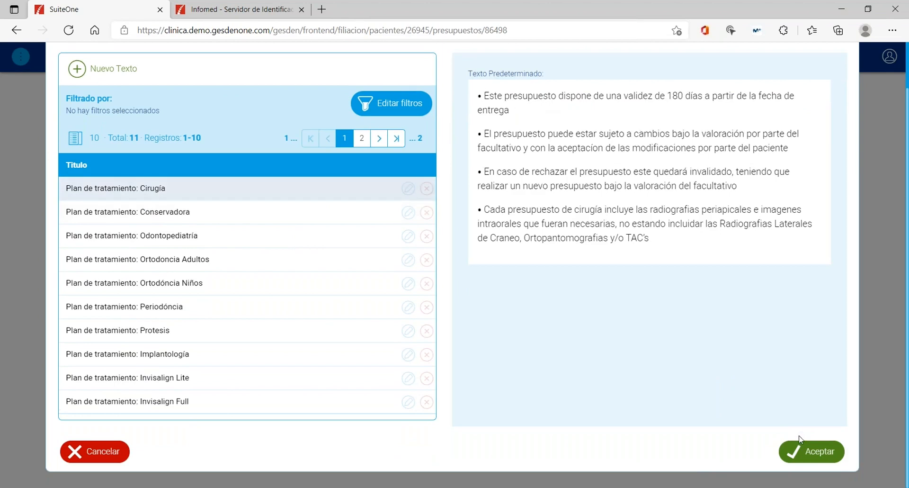
pyautogui.click(811, 454)
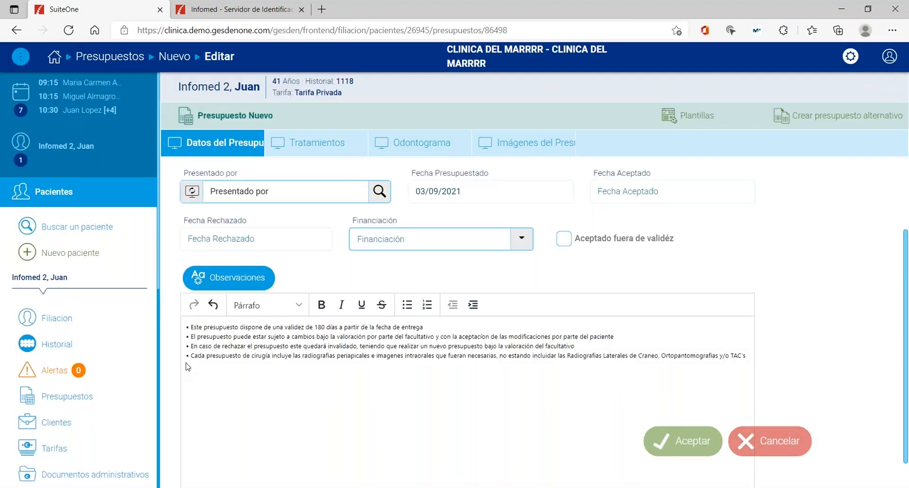
pyautogui.moveTo(203, 327); pyautogui.dragTo(417, 336)
pyautogui.moveTo(211, 346); pyautogui.dragTo(330, 346)
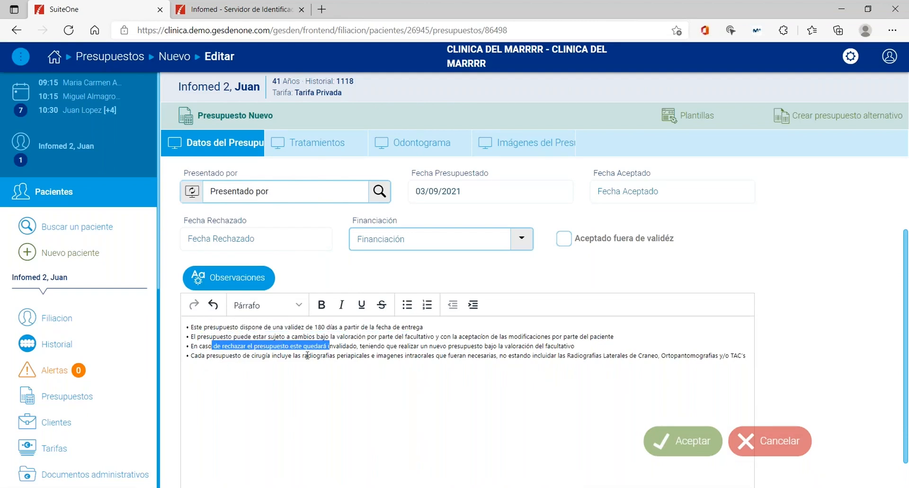
# Review the observation clauses on budget modifications and the radiographs included in surgery, and save the budget data.
pyautogui.moveTo(232, 355); pyautogui.dragTo(324, 357)
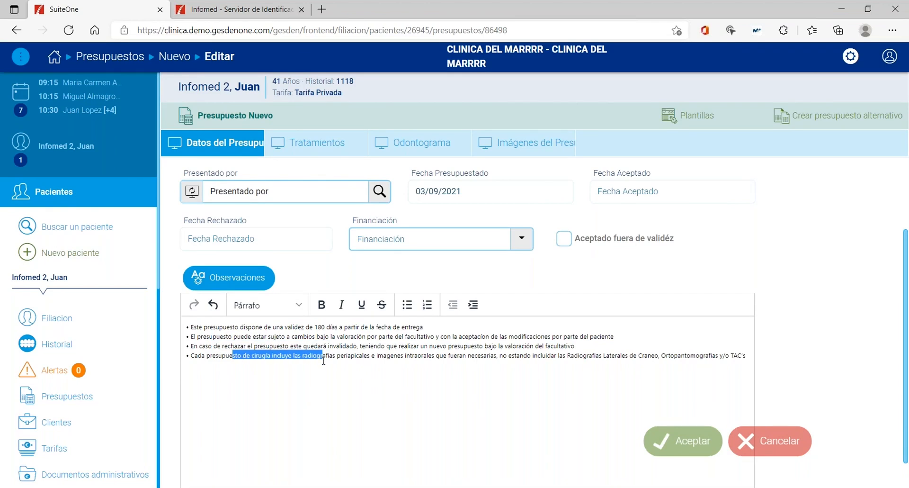
pyautogui.click(322, 394)
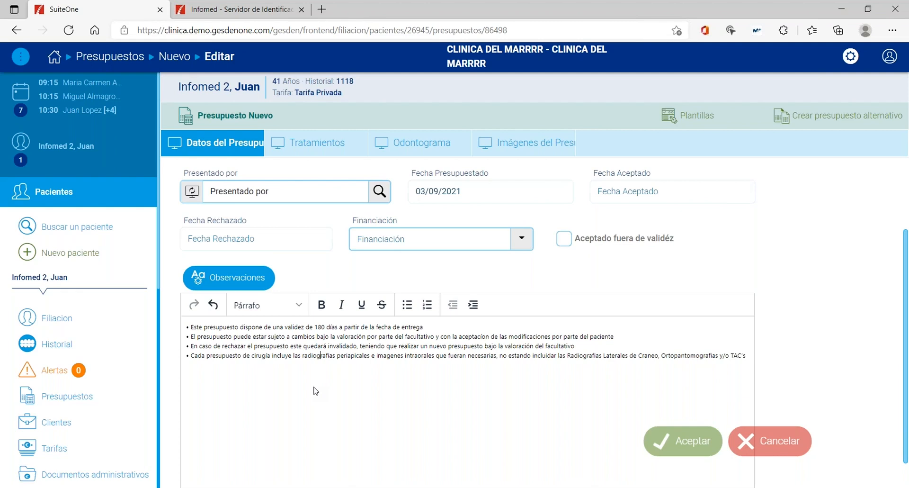
pyautogui.moveTo(238, 336); pyautogui.dragTo(350, 336)
pyautogui.click(223, 356)
pyautogui.moveTo(222, 356); pyautogui.dragTo(488, 356)
pyautogui.click(425, 393)
pyautogui.click(697, 441)
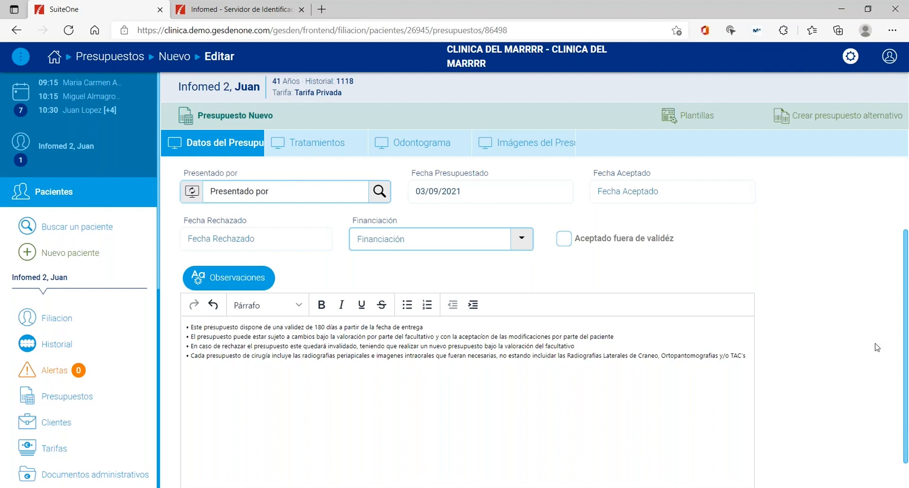
# Budget an Exodoncia Quirurgica (EXOQUIR) on tooth 31 in the budget's odontogram and save it.
pyautogui.click(418, 152)
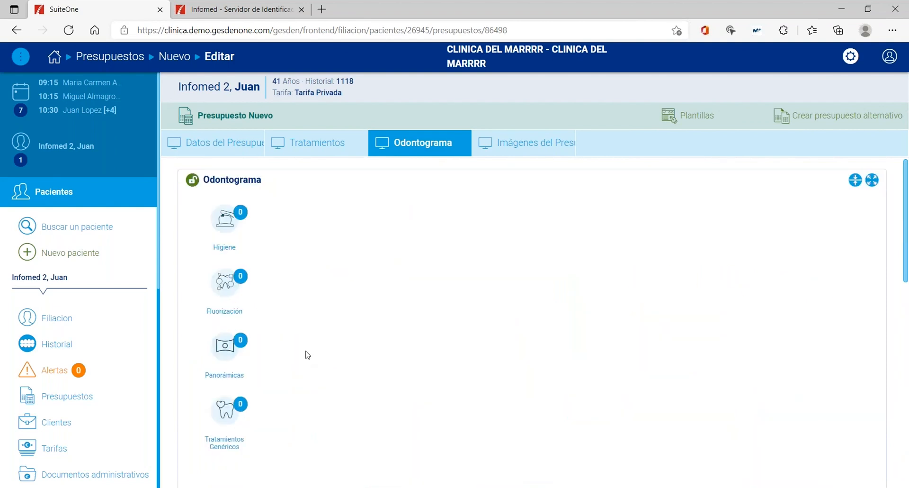
pyautogui.scroll(-3, 306, 355)
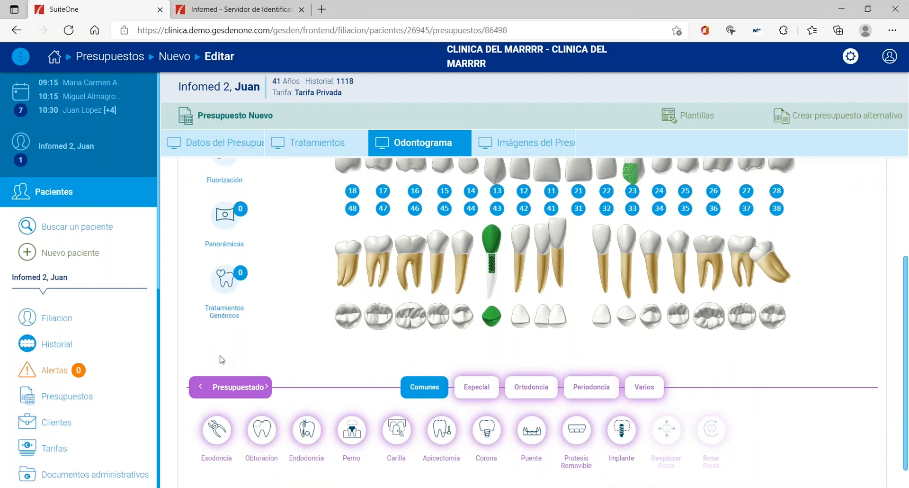
pyautogui.click(217, 429)
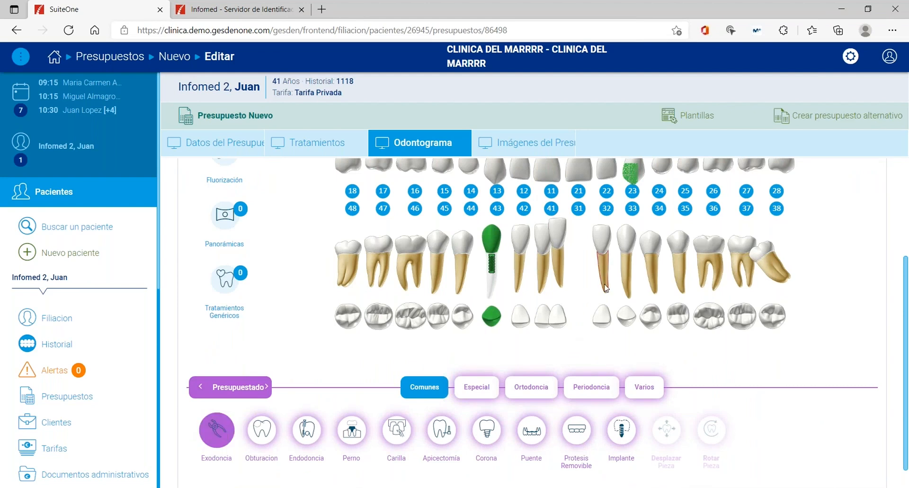
pyautogui.click(560, 275)
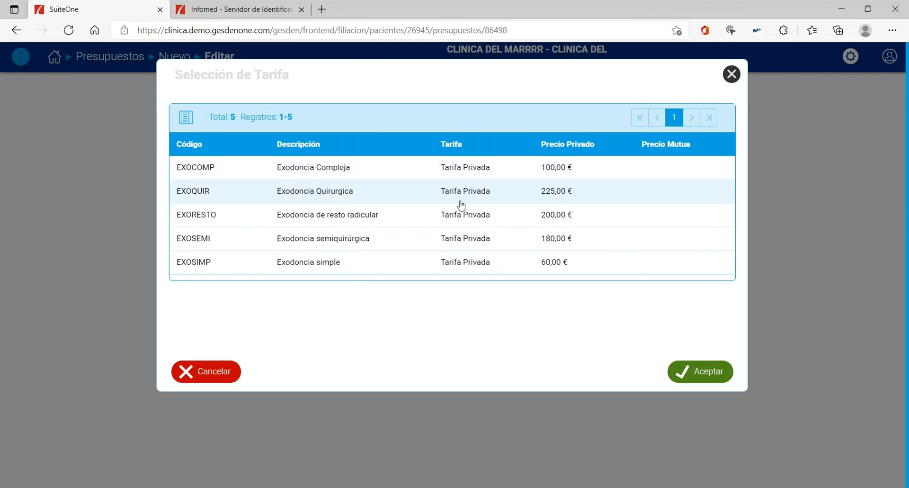
pyautogui.doubleClick(315, 191)
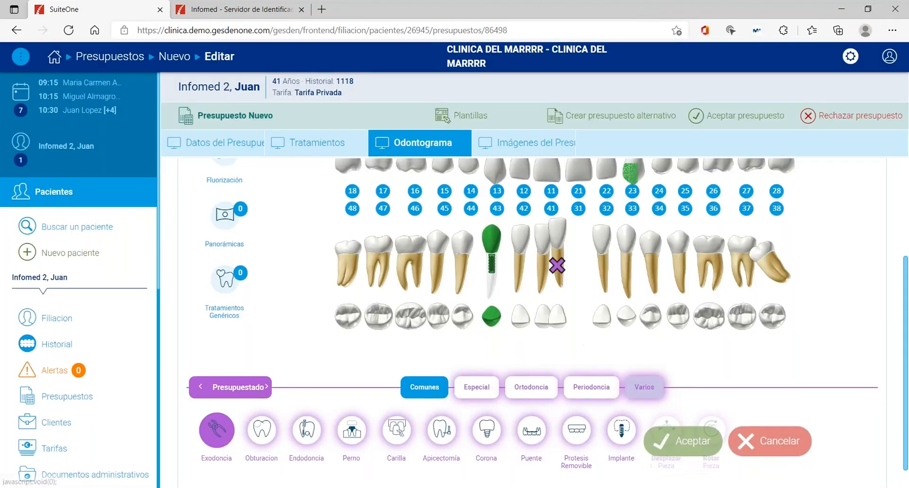
pyautogui.click(672, 439)
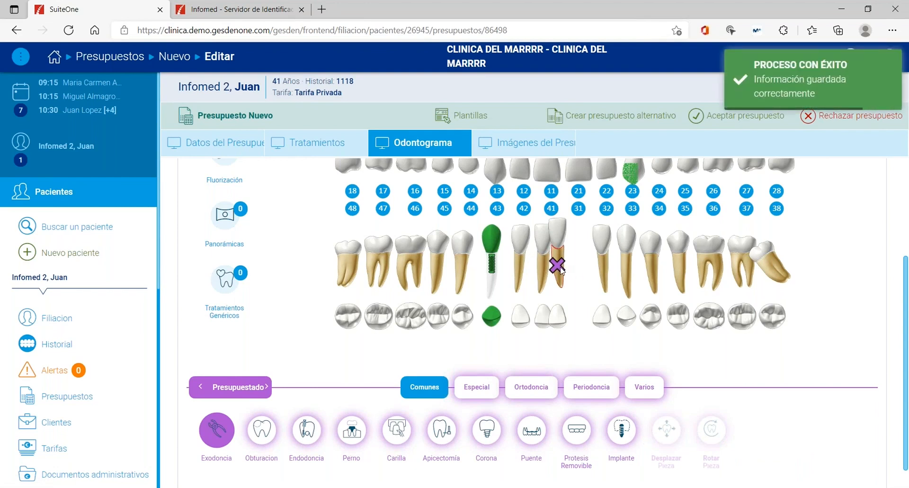
# Start a new treatment line in the budget's treatment list.
pyautogui.click(307, 144)
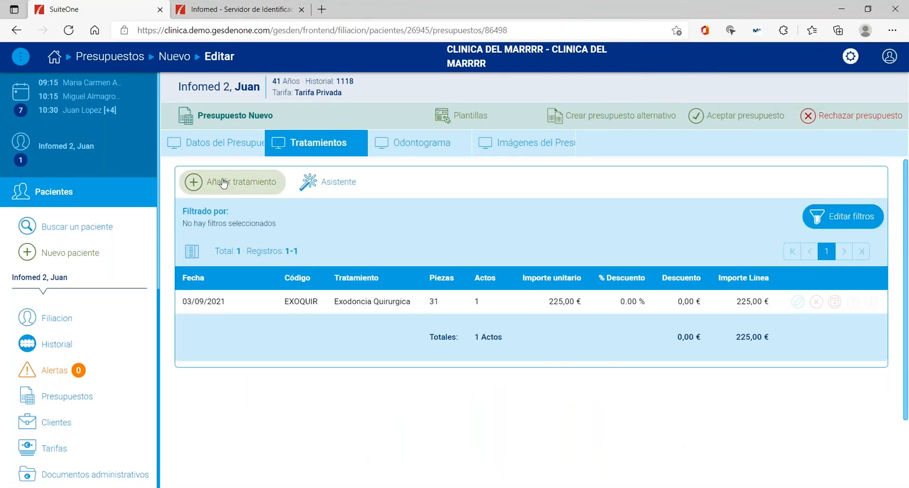
pyautogui.click(224, 183)
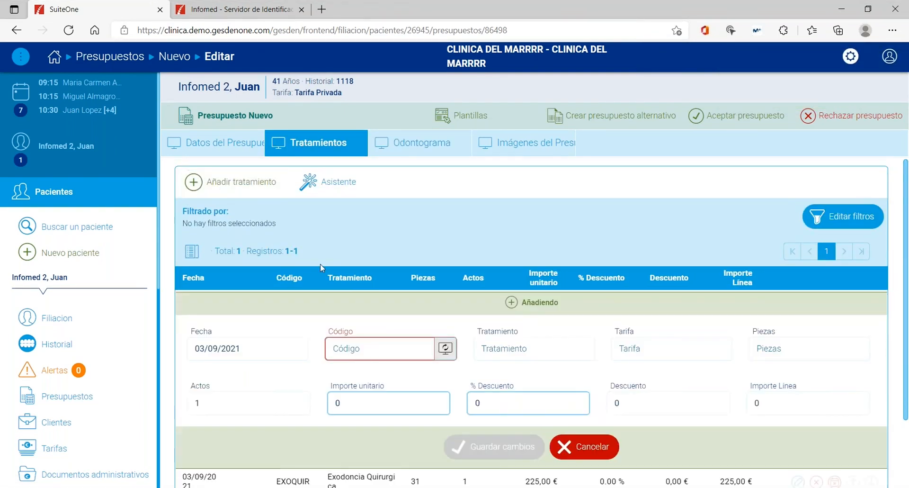
pyautogui.click(382, 347)
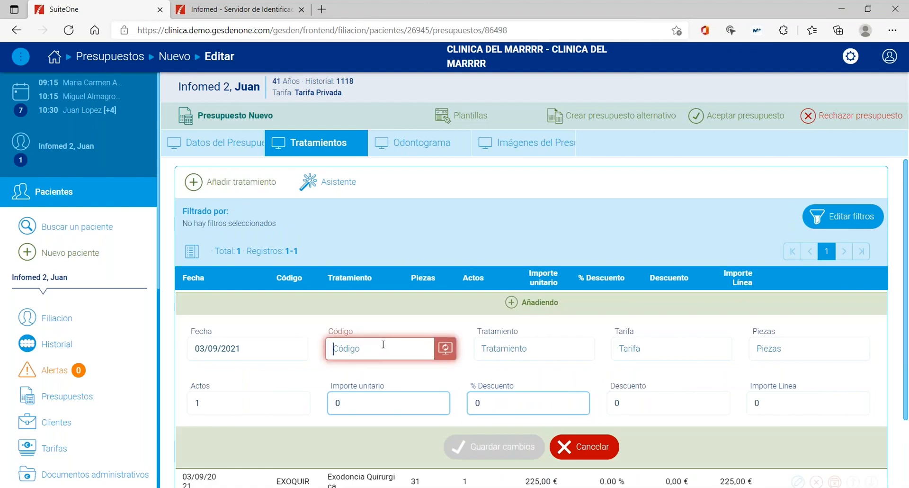
pyautogui.write('ob')
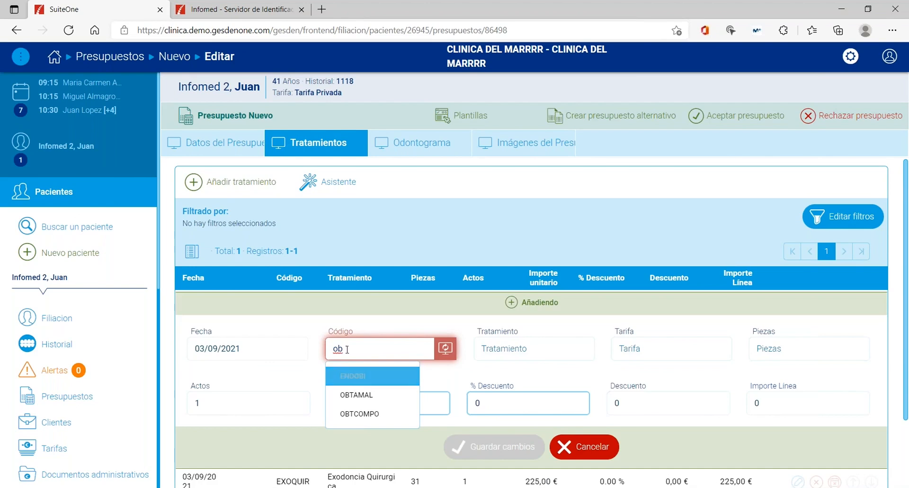
pyautogui.moveTo(347, 348); pyautogui.dragTo(330, 348)
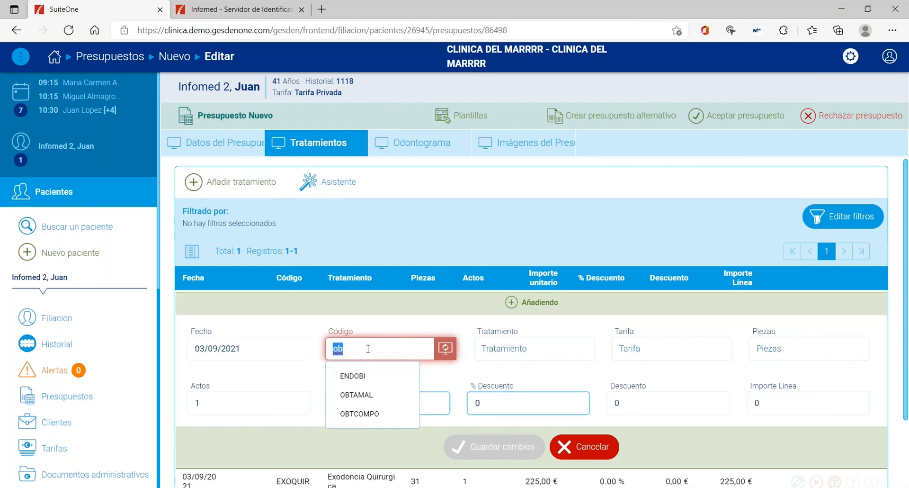
pyautogui.press('BackSpace')
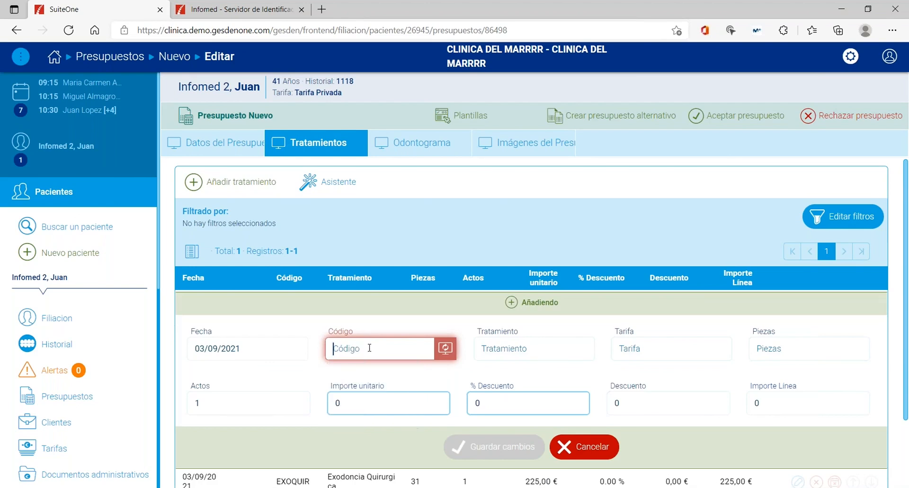
# Choose Blanqueamiento Dental (BLANQ) from the treatment catalogue for the new line and save the line.
pyautogui.click(445, 349)
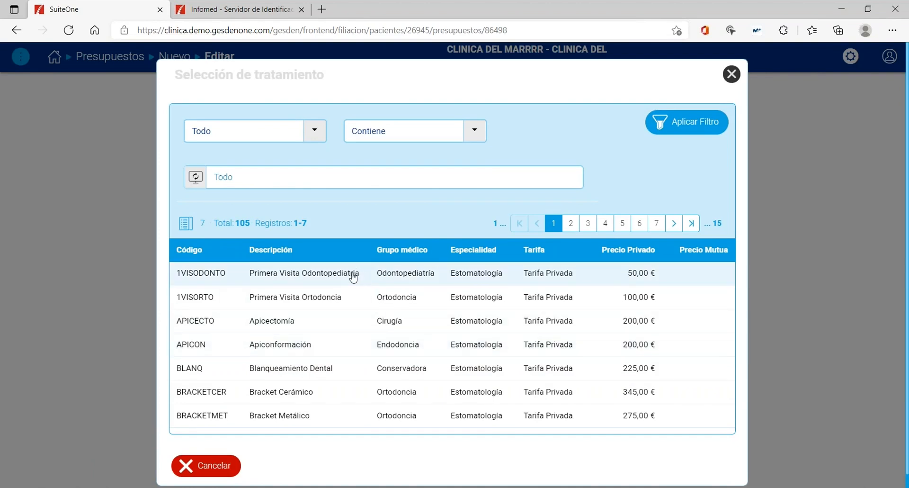
pyautogui.click(330, 369)
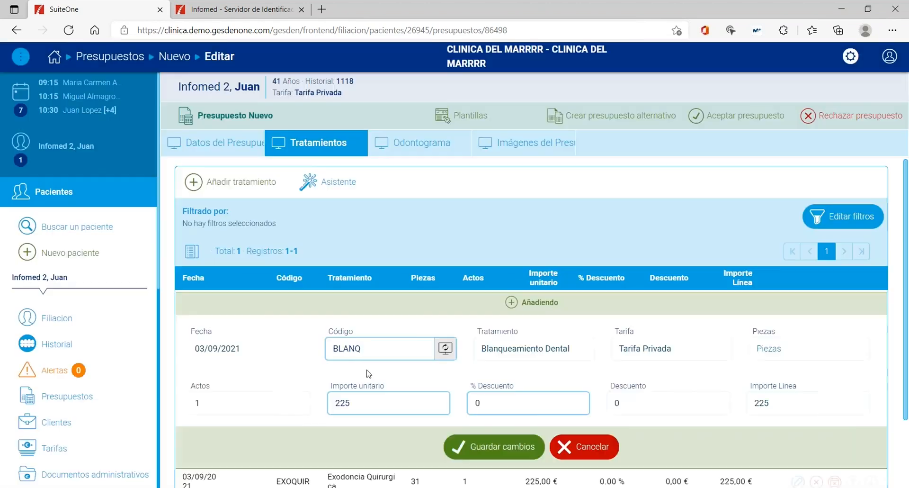
pyautogui.click(480, 449)
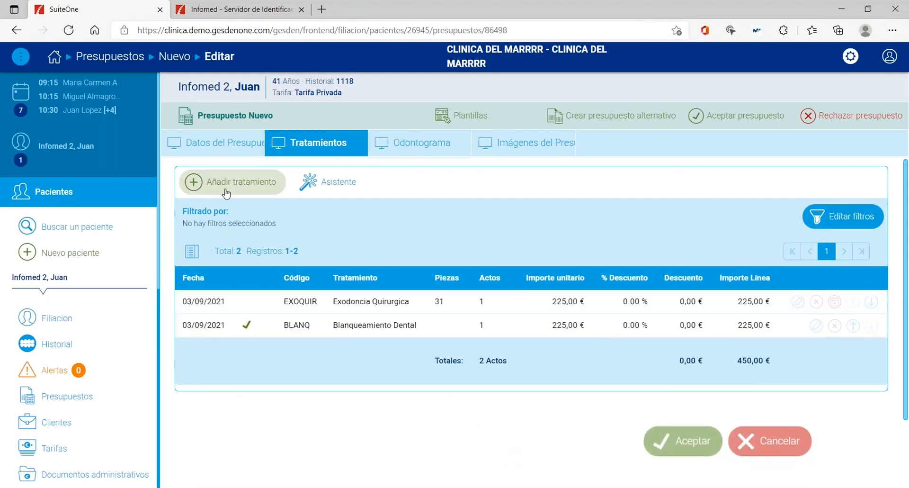
# Add an Apicectomía (APICECTO) line for tooth 14 to the budget and save the budget.
pyautogui.click(228, 192)
pyautogui.click(445, 348)
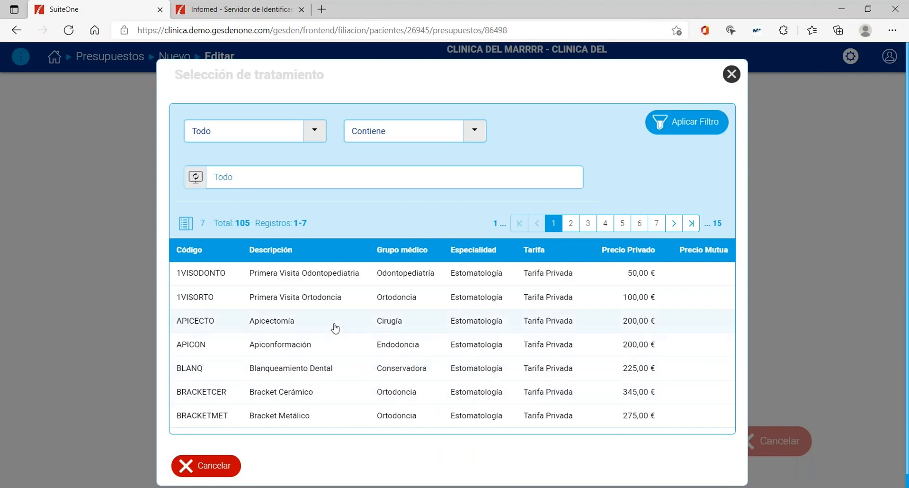
pyautogui.click(337, 327)
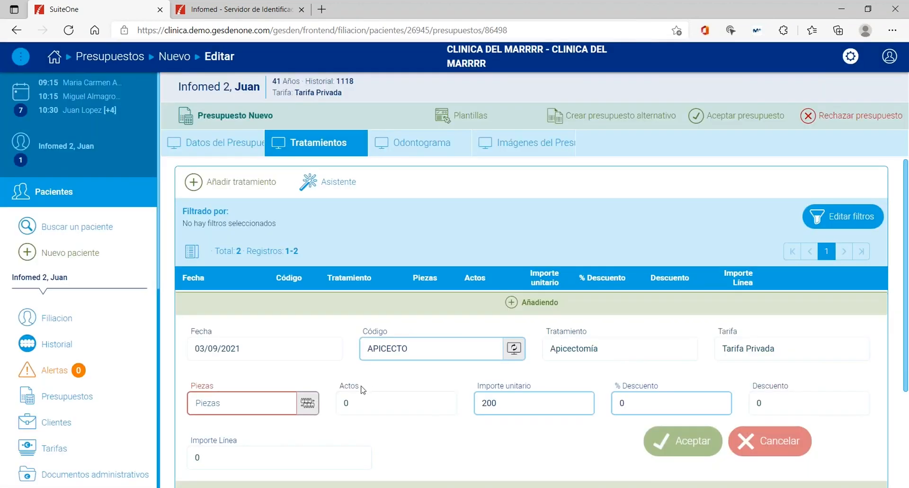
pyautogui.moveTo(415, 349); pyautogui.dragTo(356, 353)
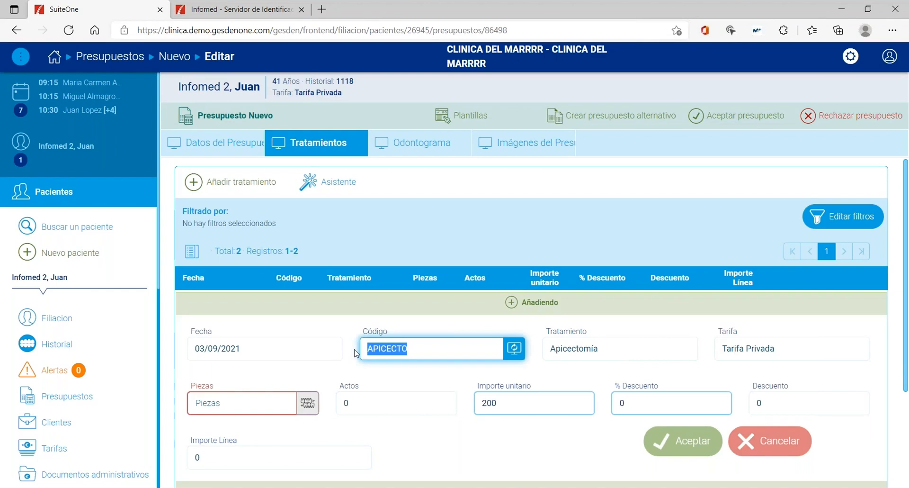
pyautogui.click(308, 407)
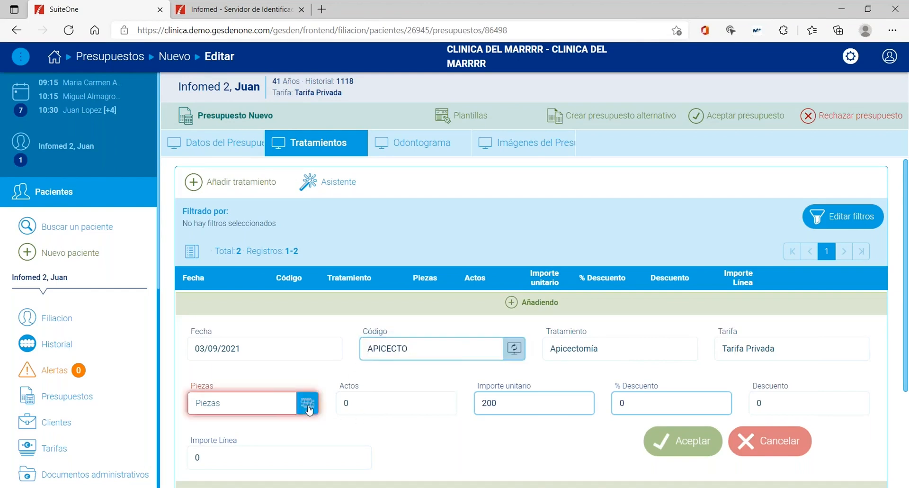
pyautogui.click(343, 228)
pyautogui.click(681, 408)
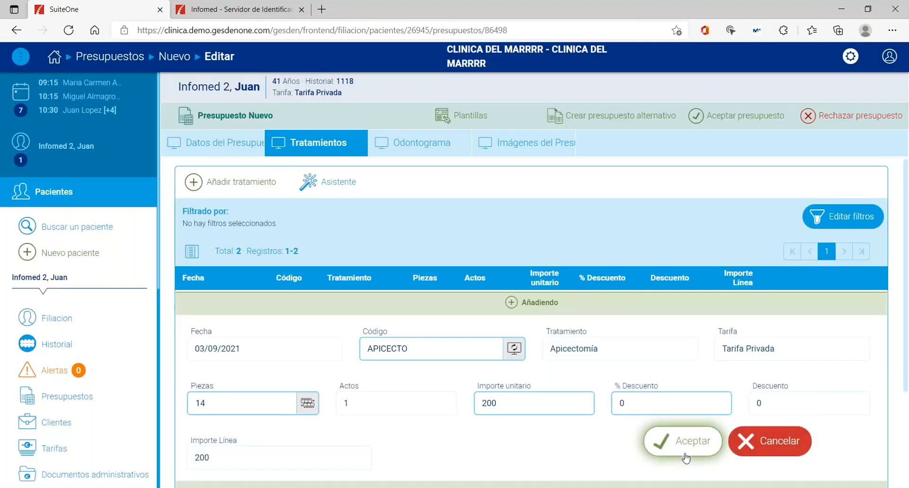
pyautogui.scroll(-3, 463, 439)
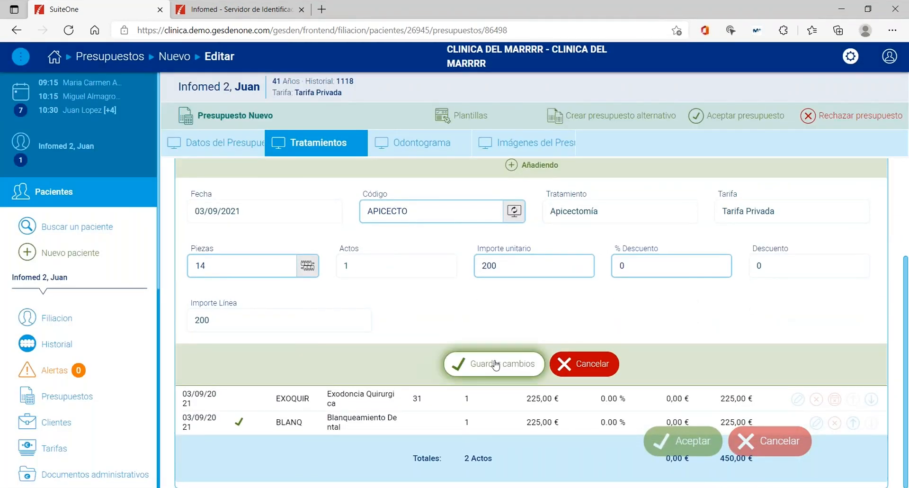
pyautogui.click(529, 363)
pyautogui.click(680, 442)
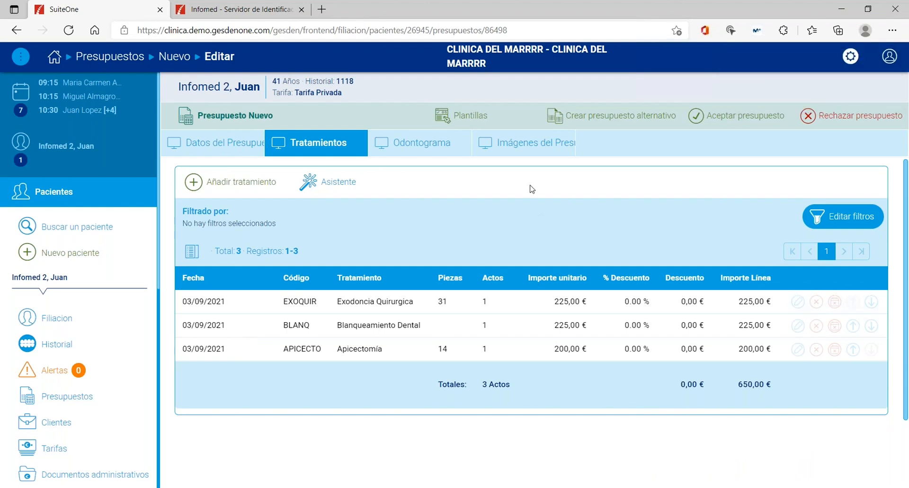
# Examine the budget's options for importing images from Image One and uploading an image file, without adding any.
pyautogui.click(524, 149)
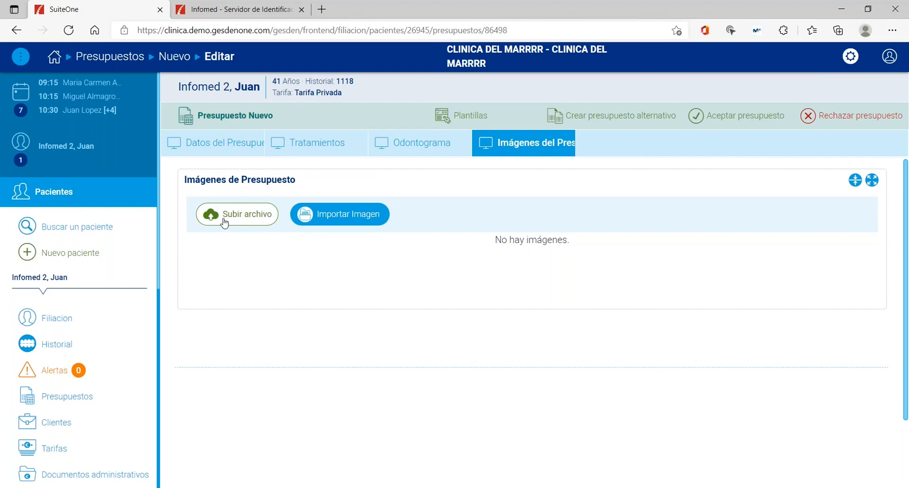
pyautogui.click(332, 214)
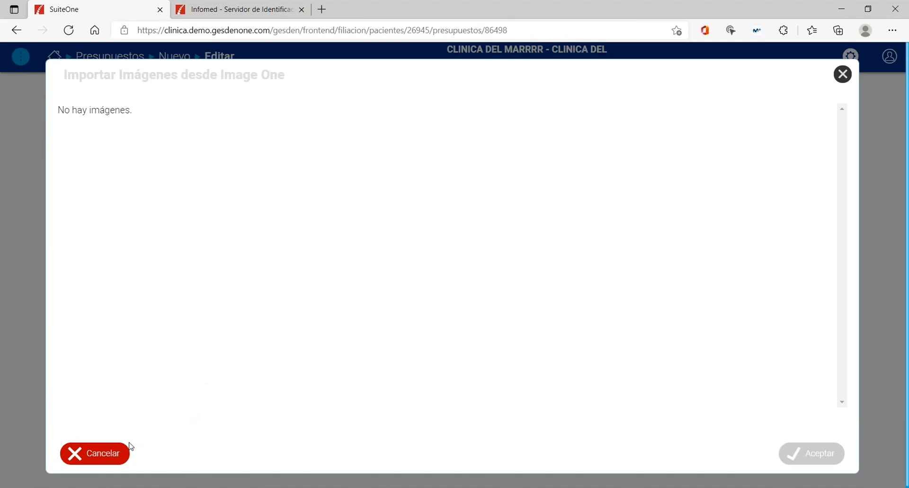
pyautogui.click(100, 454)
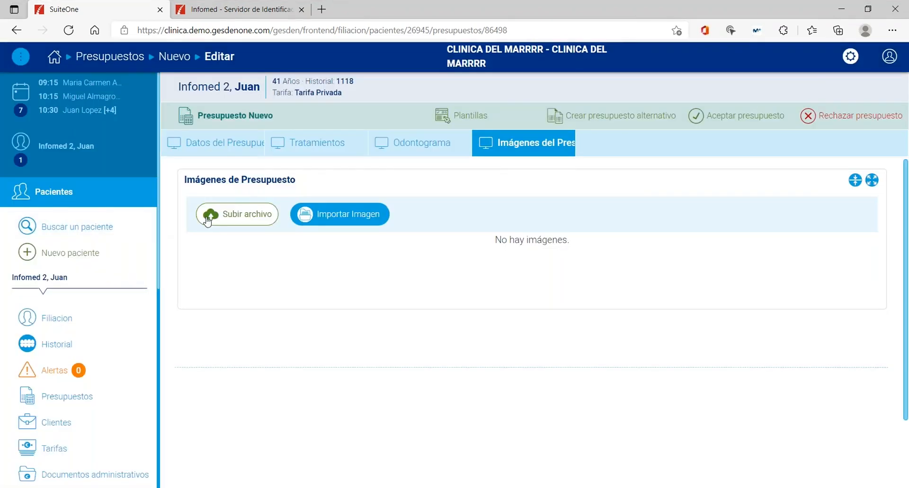
pyautogui.click(222, 219)
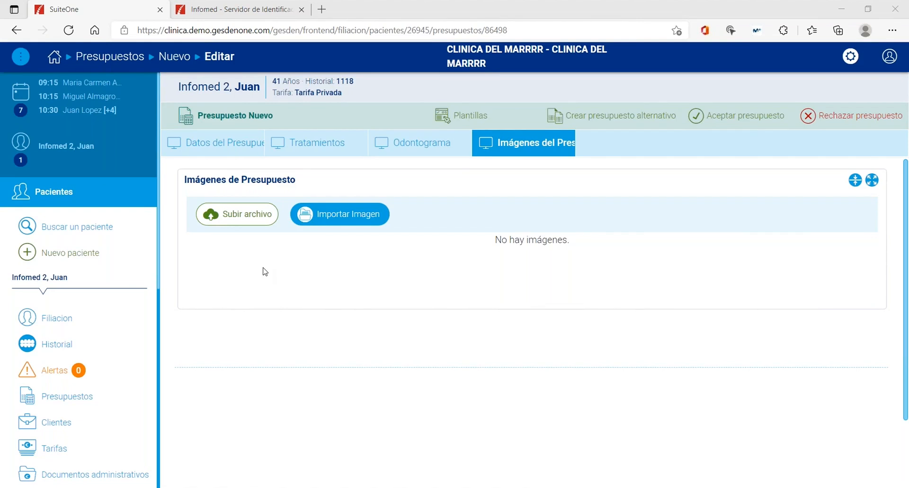
pyautogui.click(409, 396)
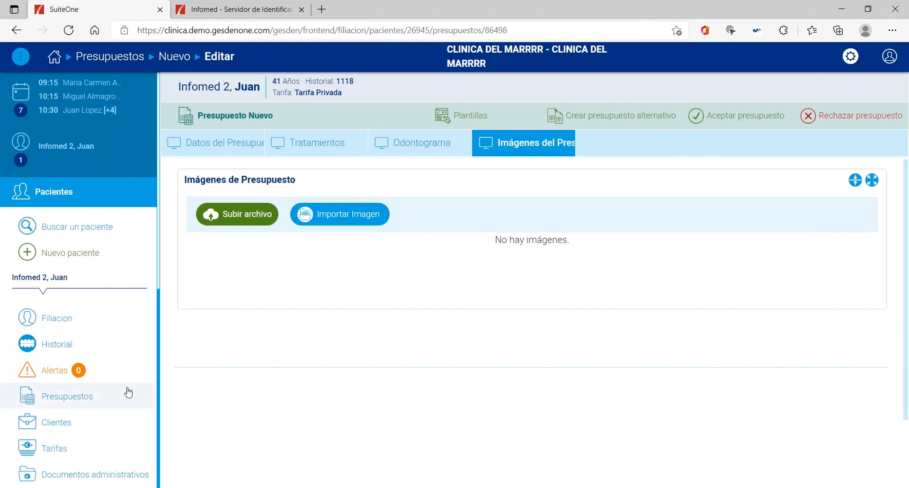
# Return to the patient's budget list and generate the PDF of "Plan de tto de Cirugia".
pyautogui.click(62, 398)
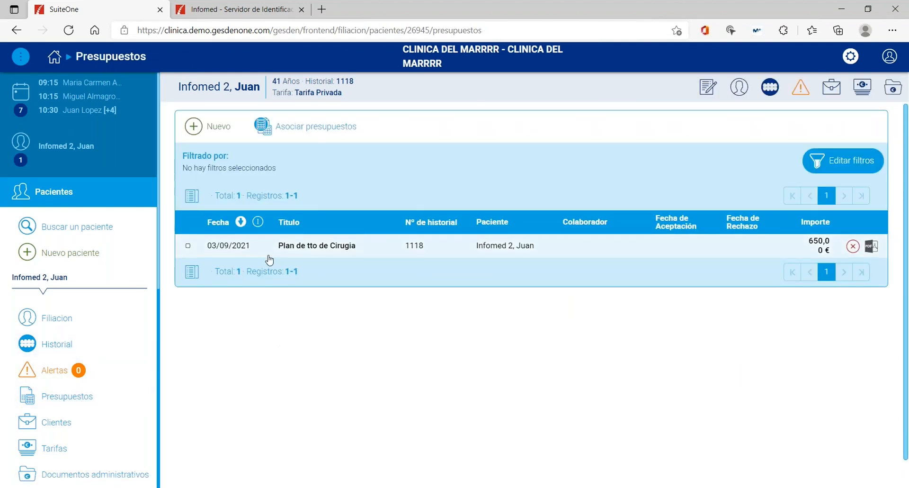
pyautogui.click(872, 246)
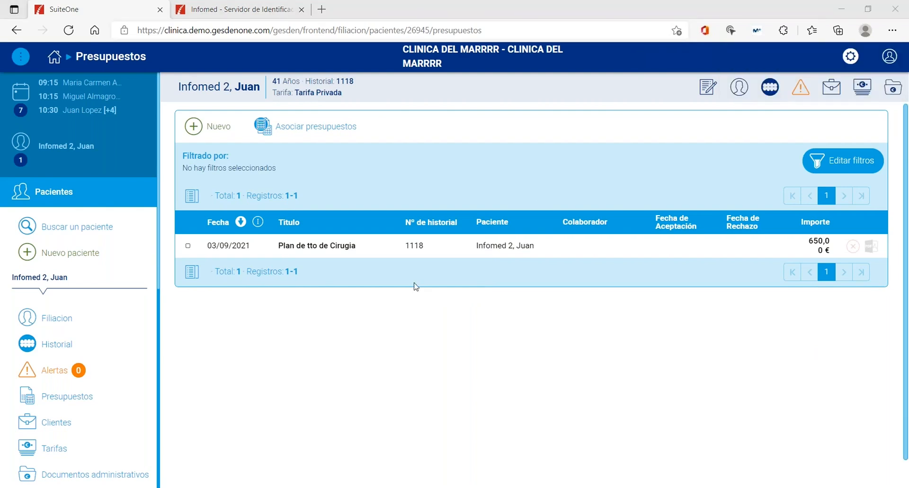
# Create an alternative budget from "Plan de tto de Cirugia" containing only the Apicectomía and Exodoncia Quirurgica treatments, and open it.
pyautogui.click(379, 247)
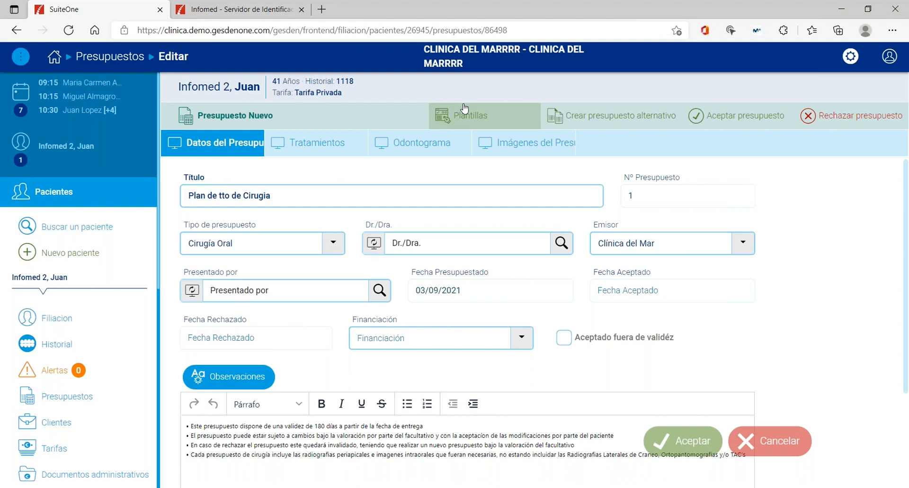
pyautogui.click(652, 126)
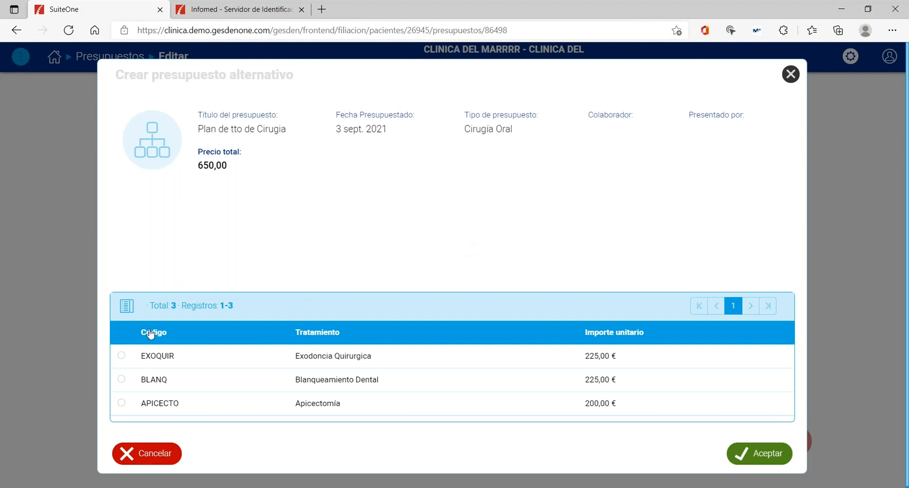
pyautogui.click(122, 403)
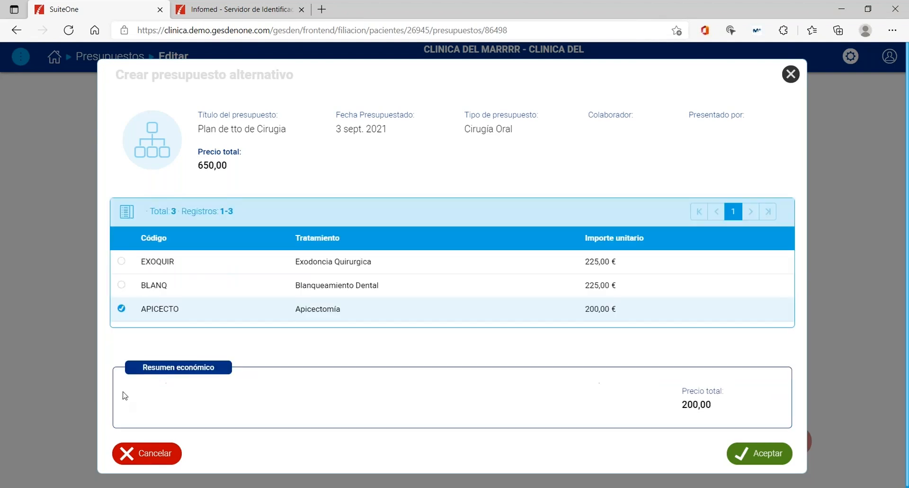
pyautogui.click(122, 261)
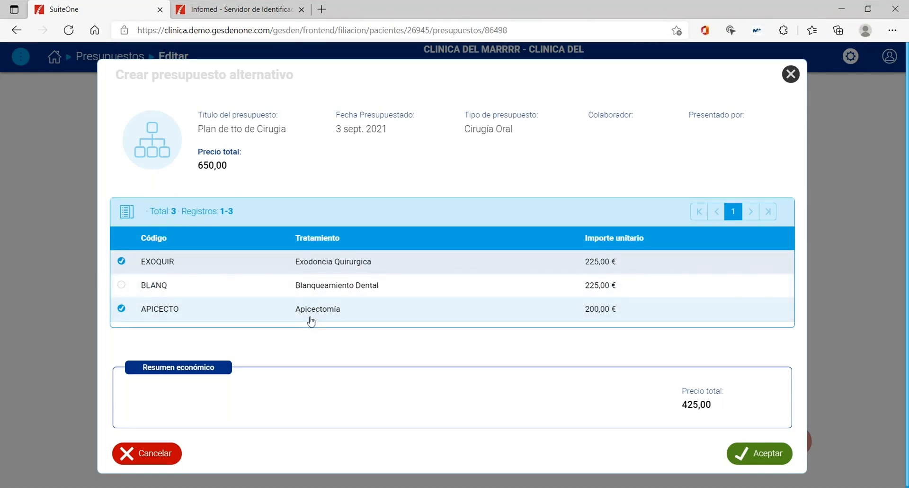
pyautogui.click(752, 455)
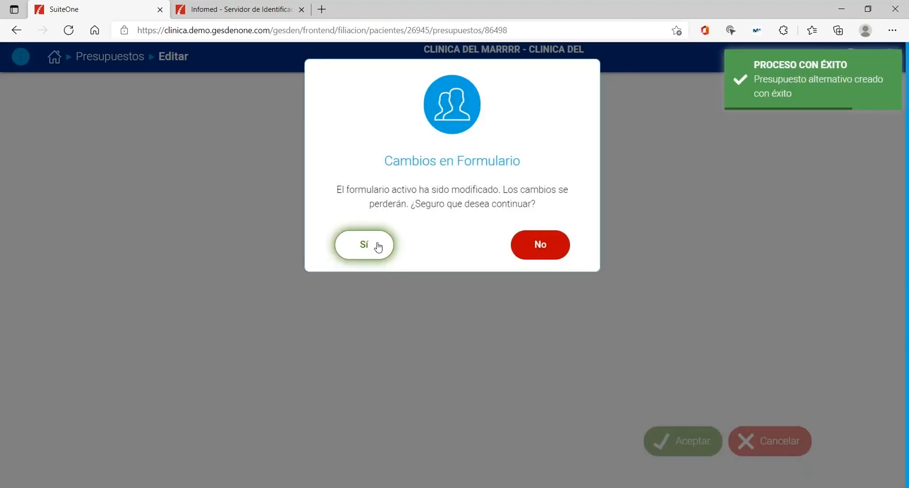
pyautogui.click(370, 247)
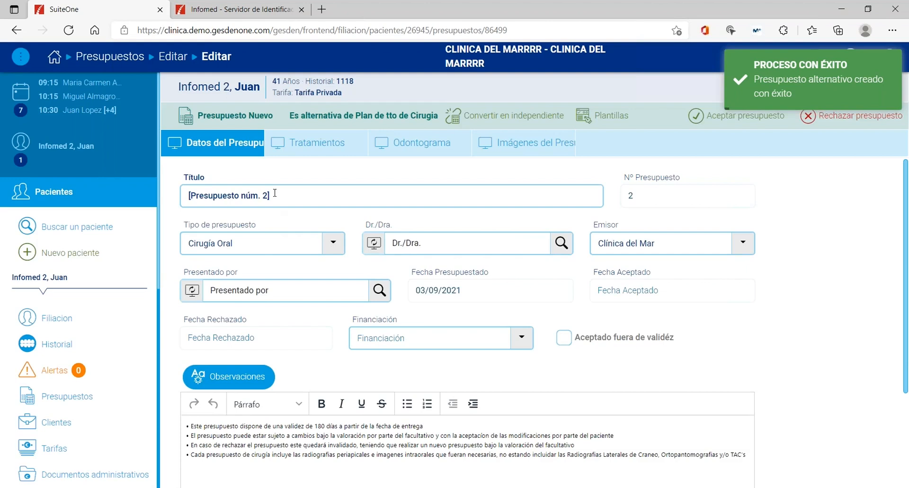
# Save the alternative budget with its default title and expand "Plan de tto de Cirugia" in the budget list to show its alternatives.
pyautogui.moveTo(274, 194); pyautogui.dragTo(176, 197)
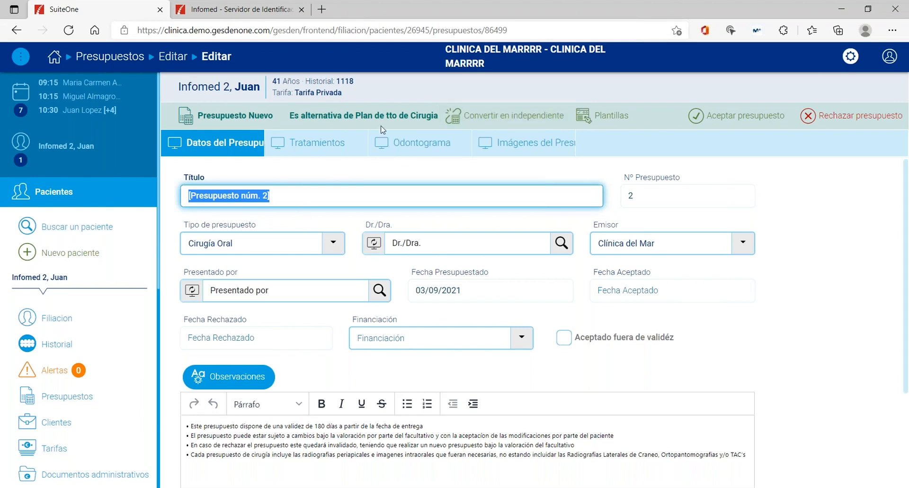
pyautogui.scroll(-2, 477, 345)
pyautogui.scroll(2, 452, 284)
pyautogui.click(435, 194)
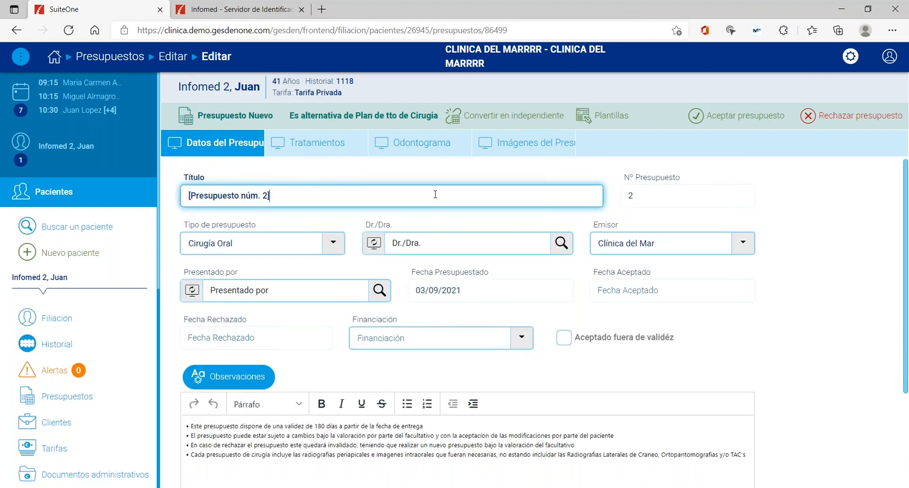
pyautogui.click(693, 444)
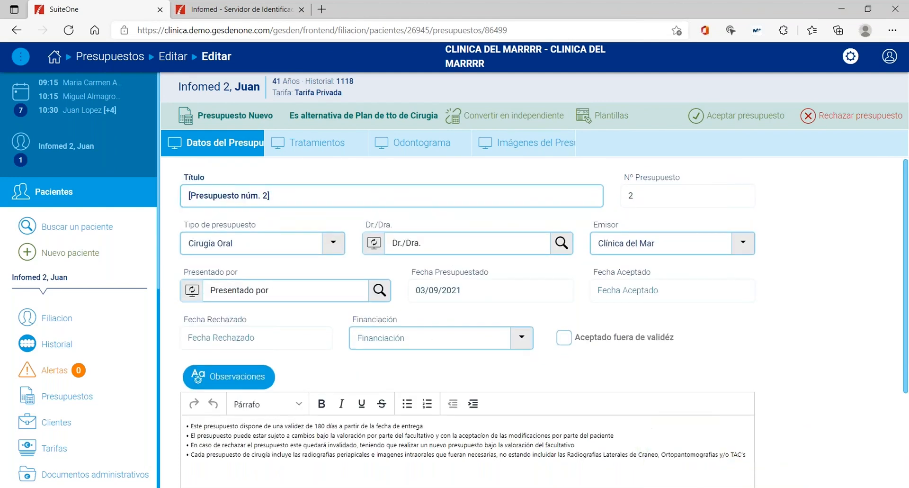
pyautogui.click(57, 403)
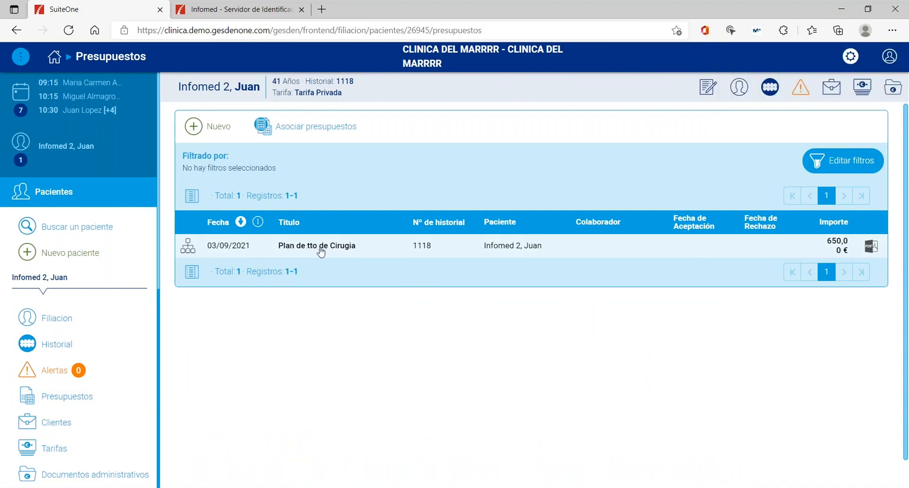
pyautogui.click(188, 246)
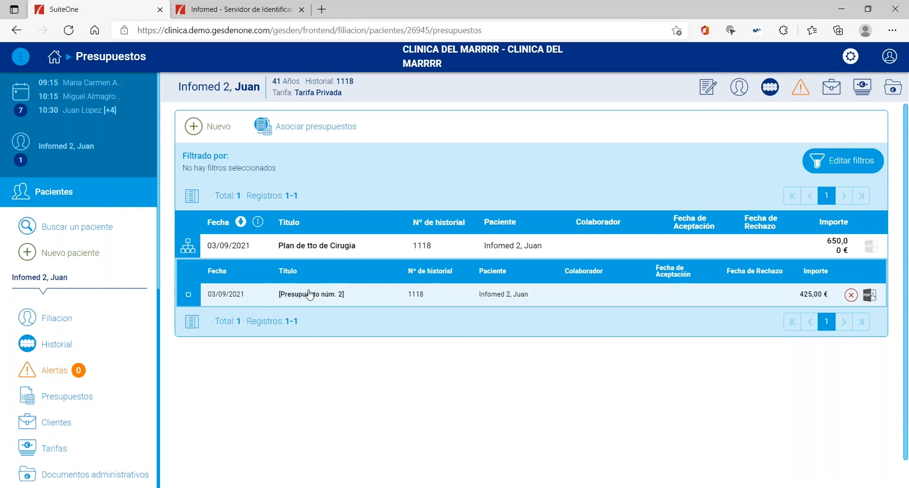
# Accept "Plan de tto de Cirugia" with its EXOQUIR, BLANQ and APICECTO treatments, and show its alternatives in the budget list.
pyautogui.click(324, 246)
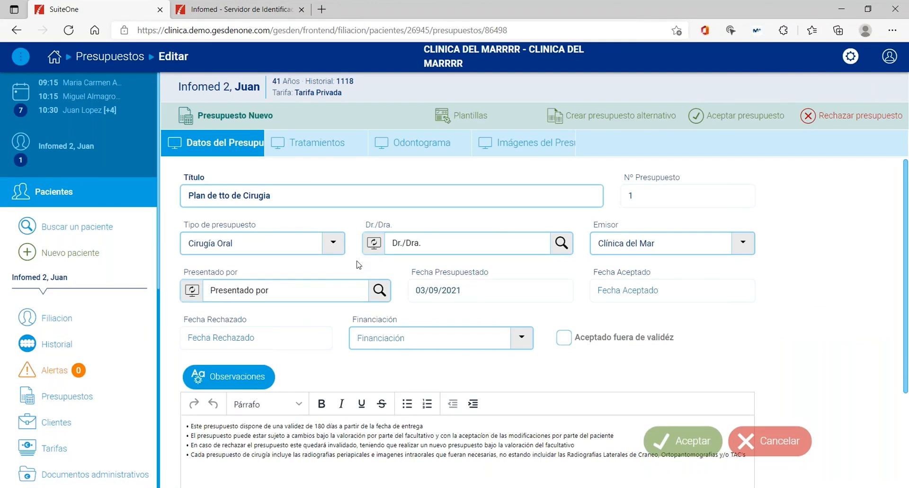
pyautogui.click(731, 127)
pyautogui.click(124, 204)
pyautogui.click(124, 229)
pyautogui.click(124, 251)
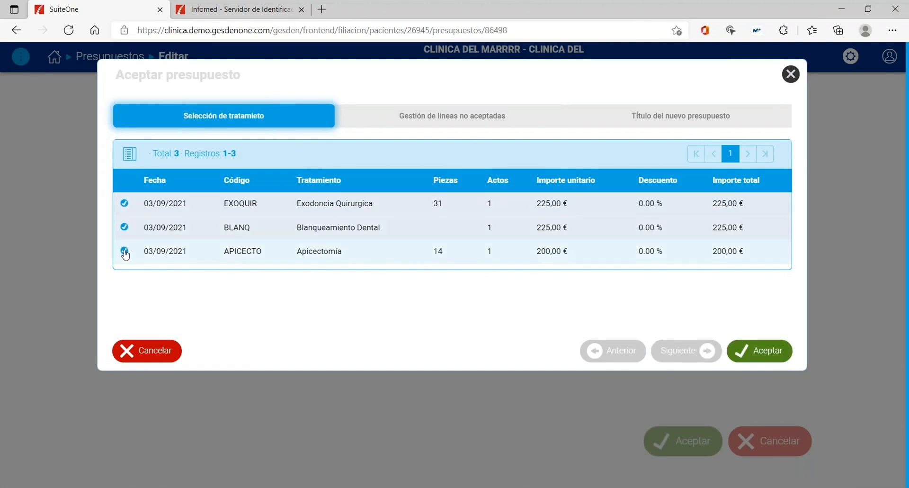
pyautogui.click(760, 360)
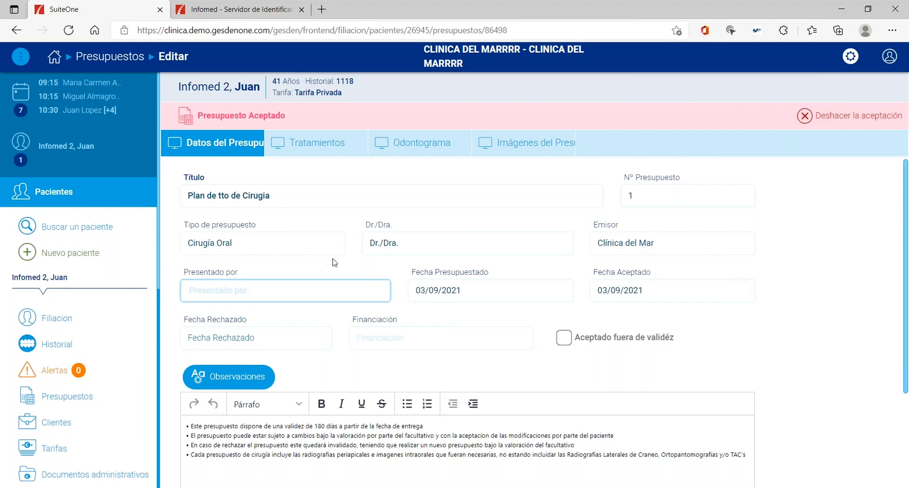
pyautogui.click(82, 402)
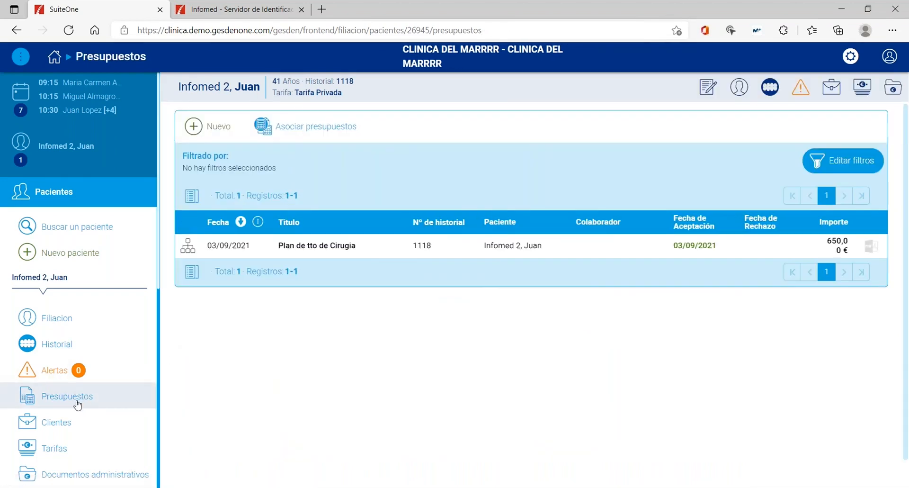
pyautogui.click(187, 253)
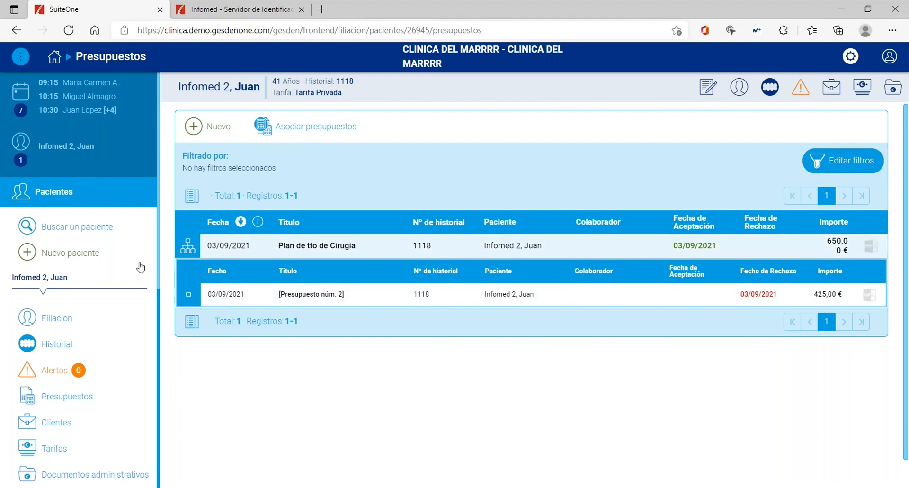
# Mark the Exodoncia Quirurgica treatment on tooth 31 as Realizado in the patient's clinical history.
pyautogui.click(66, 353)
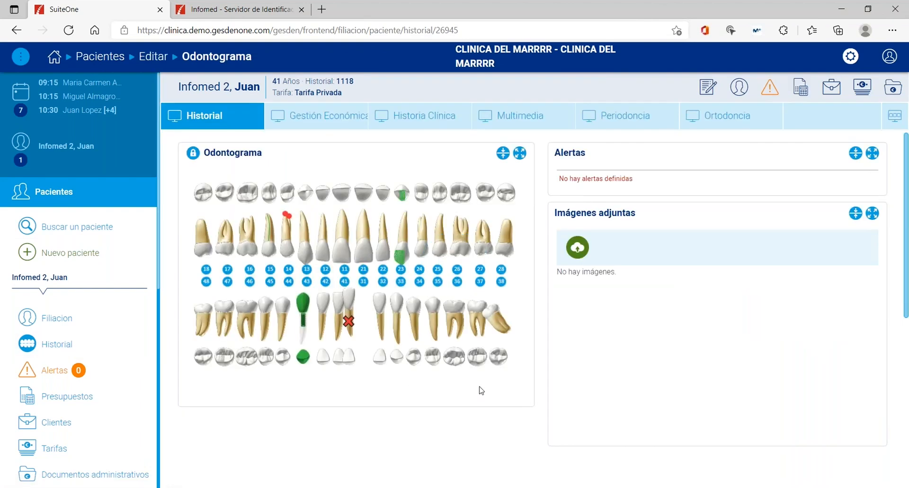
pyautogui.scroll(-5, 481, 389)
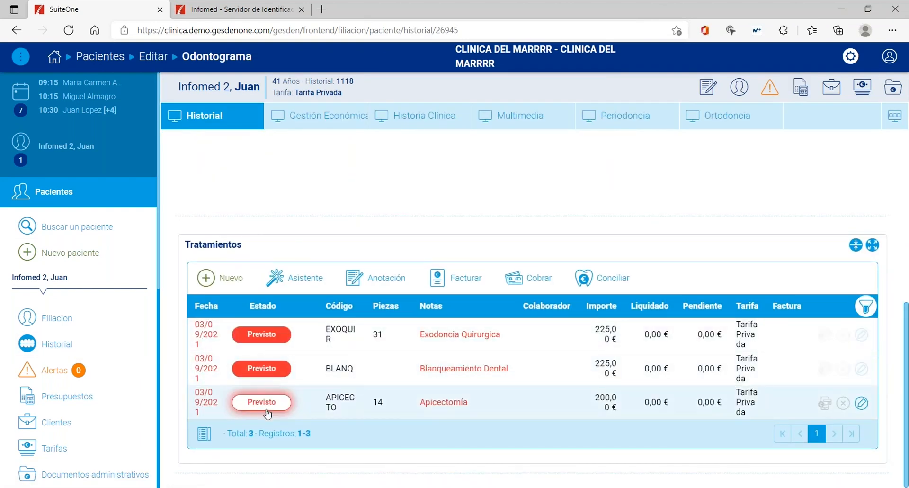
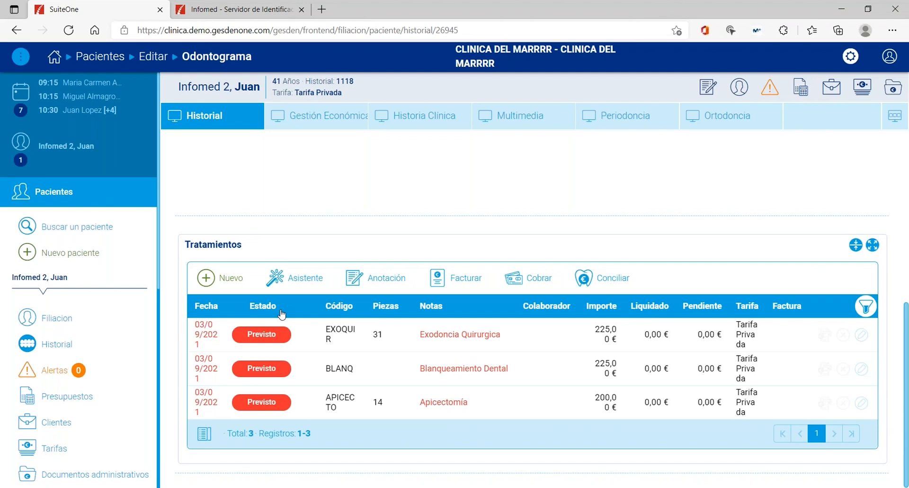
pyautogui.click(259, 339)
pyautogui.click(259, 368)
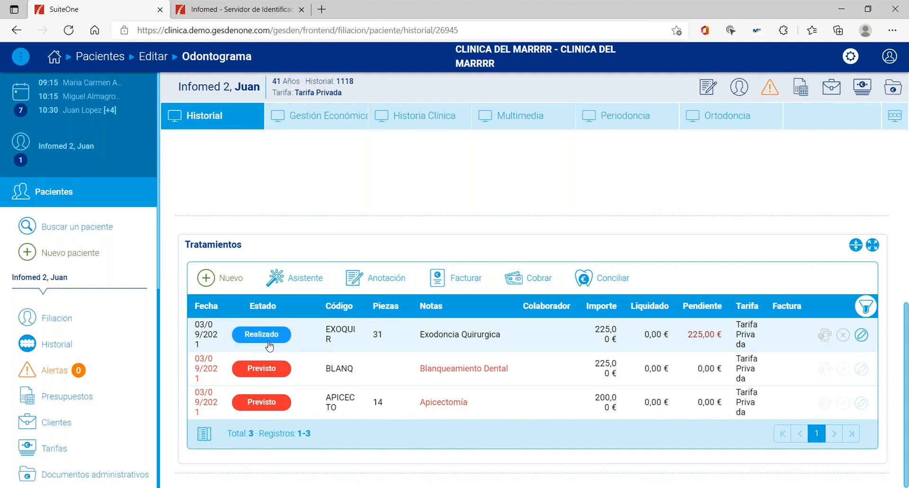
# Review the patient's balances, treatments and payments in the Gestión Económica desktop.
pyautogui.scroll(2, 265, 331)
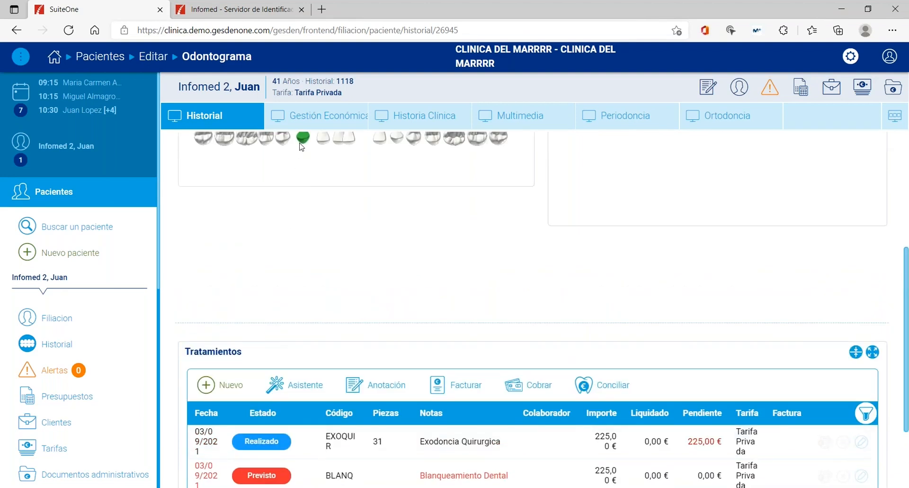
pyautogui.click(312, 115)
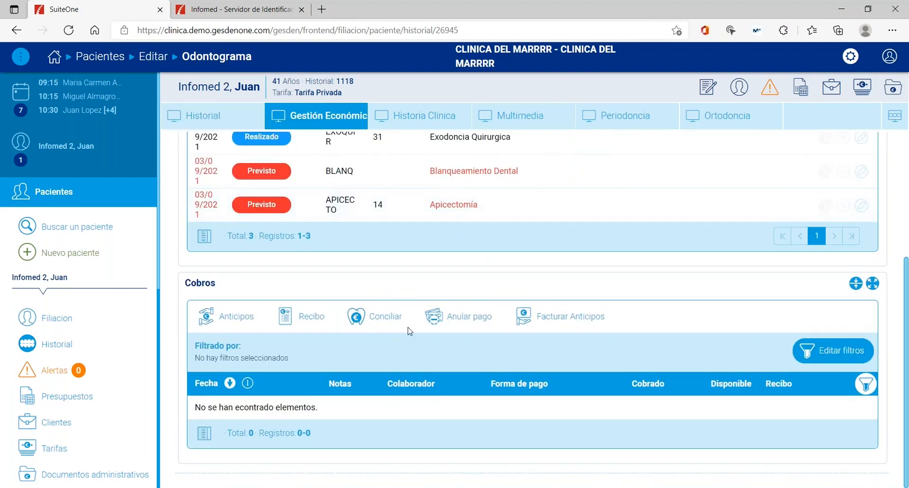
pyautogui.scroll(4, 410, 331)
pyautogui.scroll(-1, 409, 331)
pyautogui.scroll(1, 407, 341)
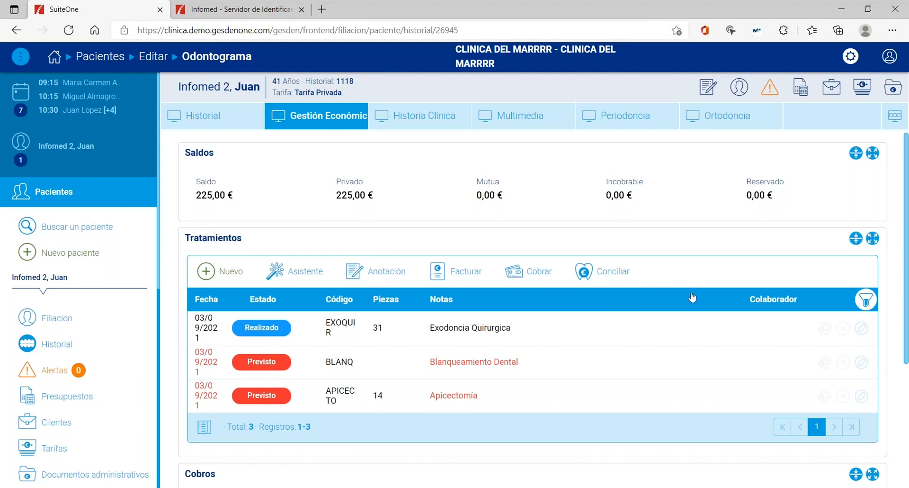
# Unlock the Gestión Económica desktop, remove the Tratamientos widget from it and update the desktop.
pyautogui.click(893, 116)
pyautogui.click(869, 116)
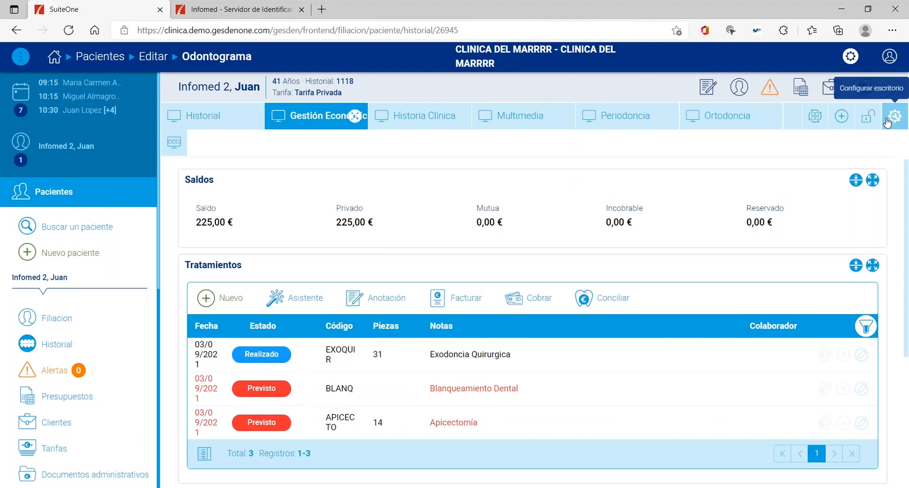
pyautogui.click(886, 122)
pyautogui.click(433, 270)
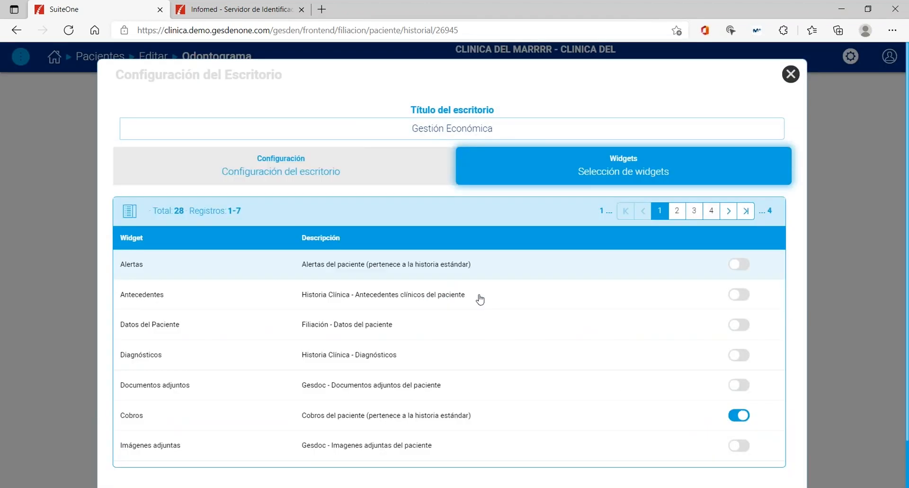
pyautogui.click(680, 212)
pyautogui.click(748, 415)
pyautogui.scroll(-2, 663, 413)
pyautogui.click(761, 460)
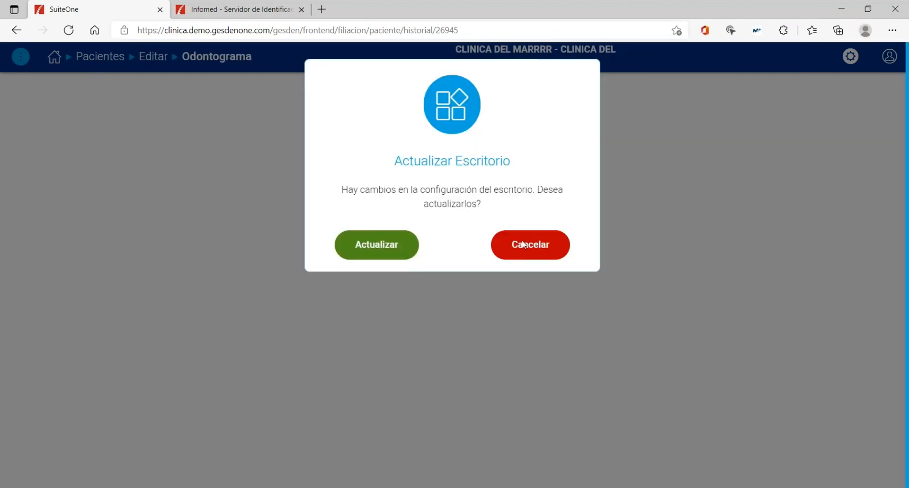
pyautogui.click(377, 257)
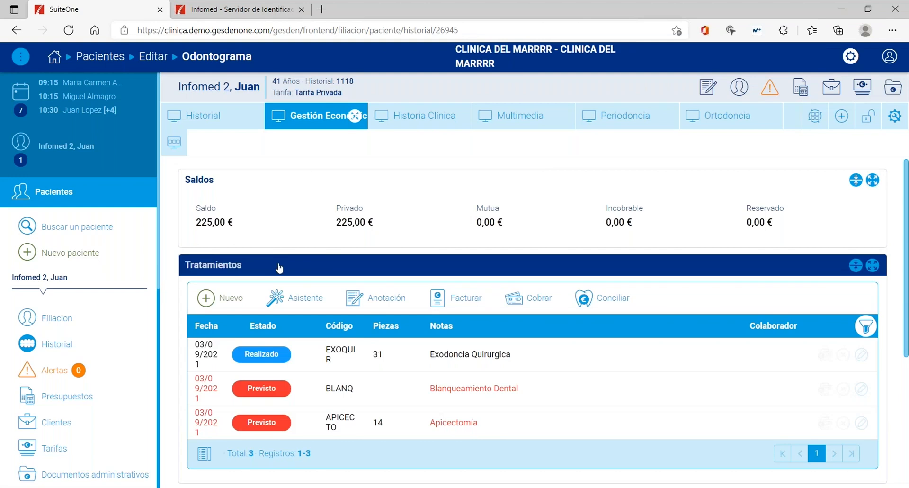
# Lock the Gestión Económica desktop, add the Tratamientos widget back to it and update the desktop.
pyautogui.click(868, 120)
pyautogui.click(884, 121)
pyautogui.click(420, 269)
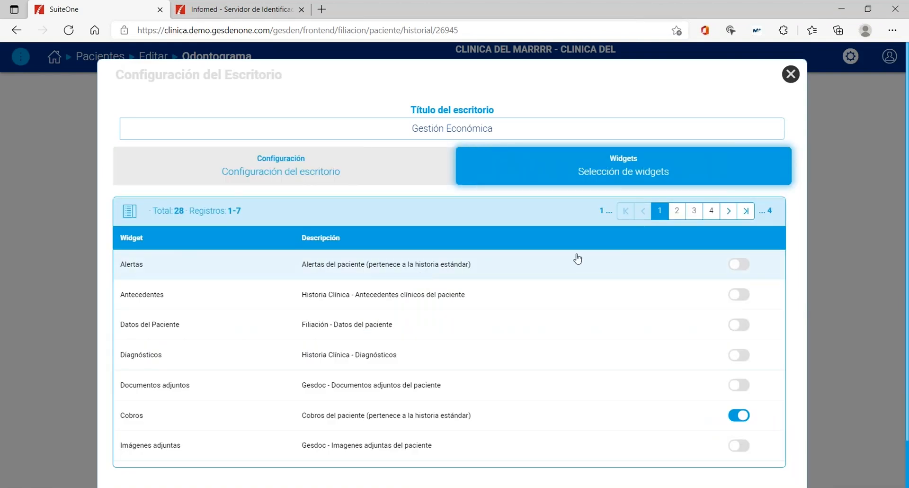
pyautogui.click(682, 210)
pyautogui.click(747, 416)
pyautogui.scroll(-1, 721, 416)
pyautogui.click(737, 451)
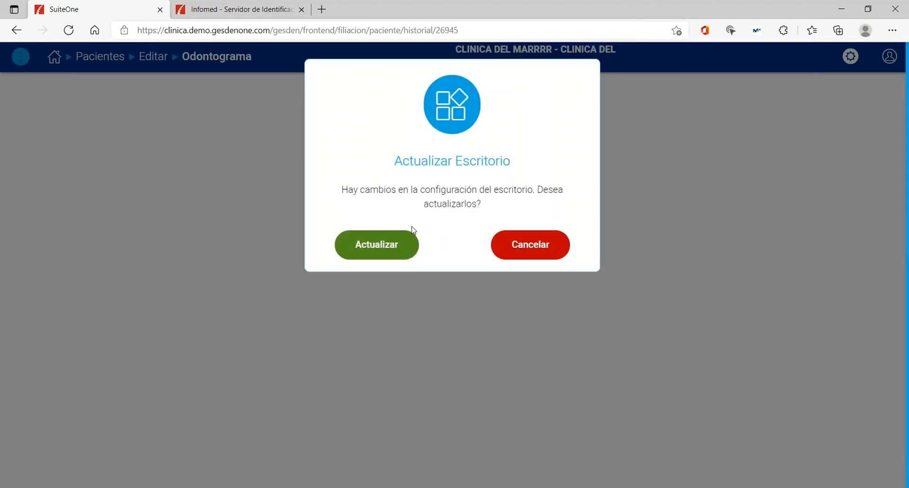
pyautogui.click(378, 252)
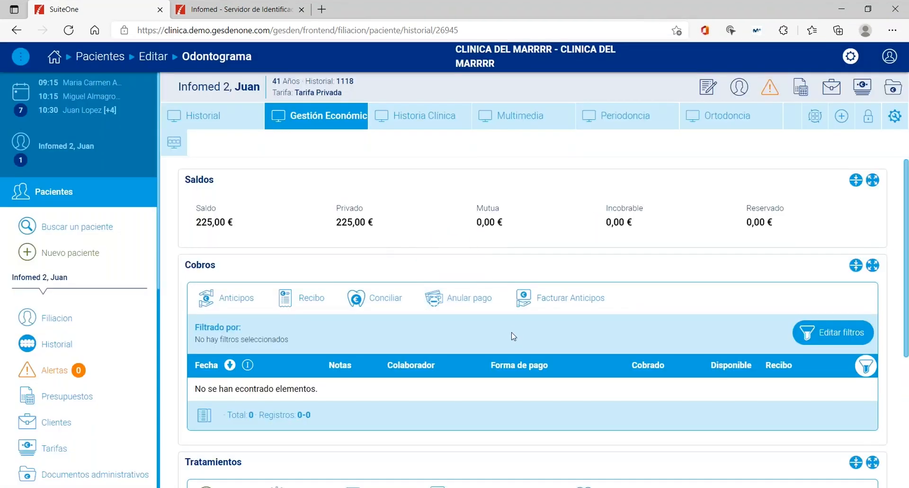
# Collect a partial payment of 125 € by C Tarjeta de Crédito for the Exodoncia Quirurgica treatment.
pyautogui.scroll(-4, 515, 332)
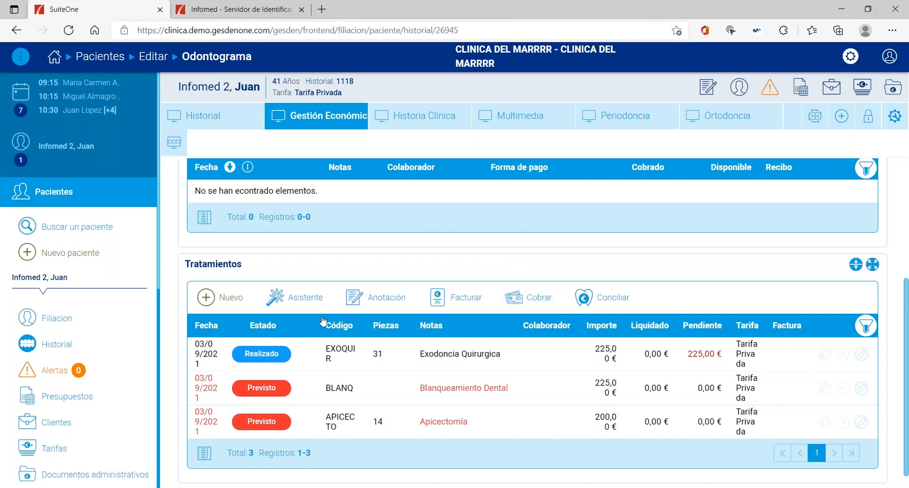
pyautogui.click(532, 302)
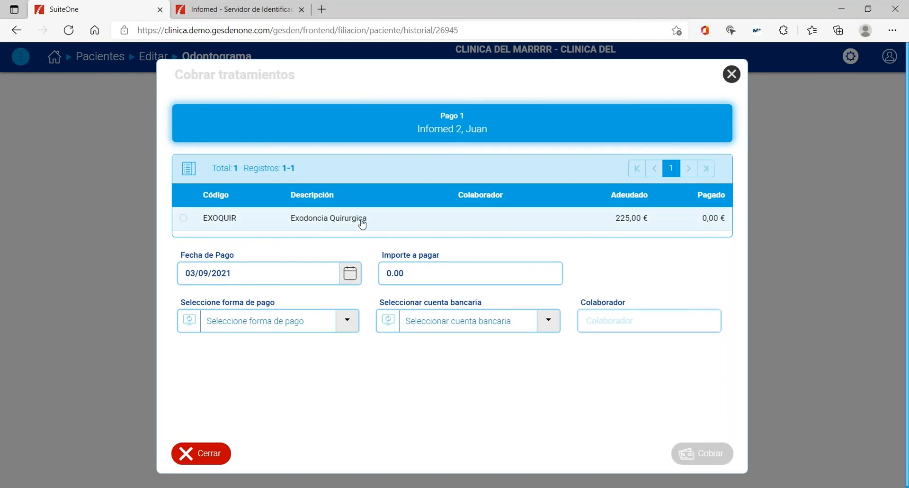
pyautogui.click(182, 219)
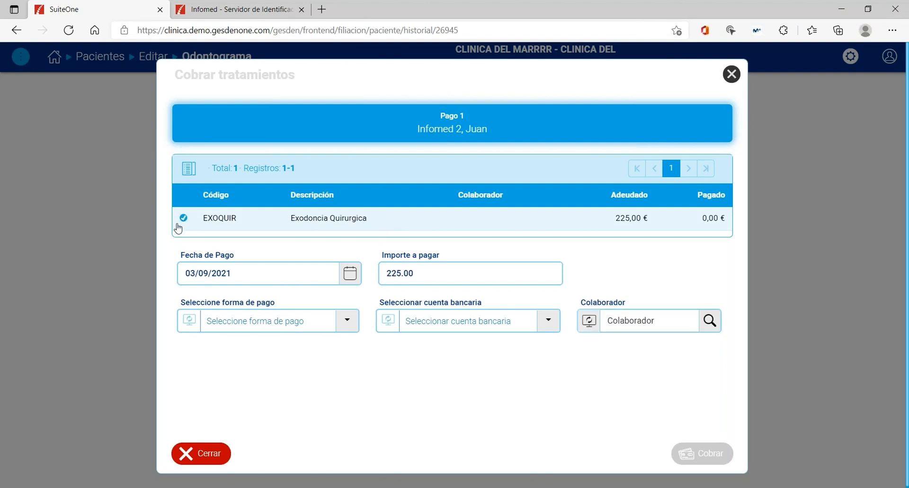
pyautogui.click(453, 274)
pyautogui.moveTo(451, 272); pyautogui.dragTo(366, 284)
pyautogui.moveTo(538, 281); pyautogui.dragTo(353, 281)
pyautogui.click(464, 273)
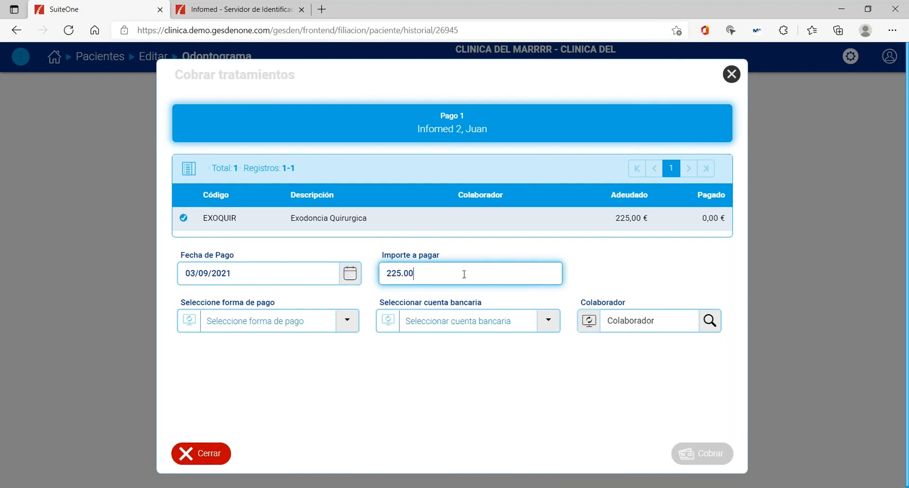
pyautogui.moveTo(464, 274); pyautogui.dragTo(373, 277)
pyautogui.write('125')
pyautogui.click(347, 320)
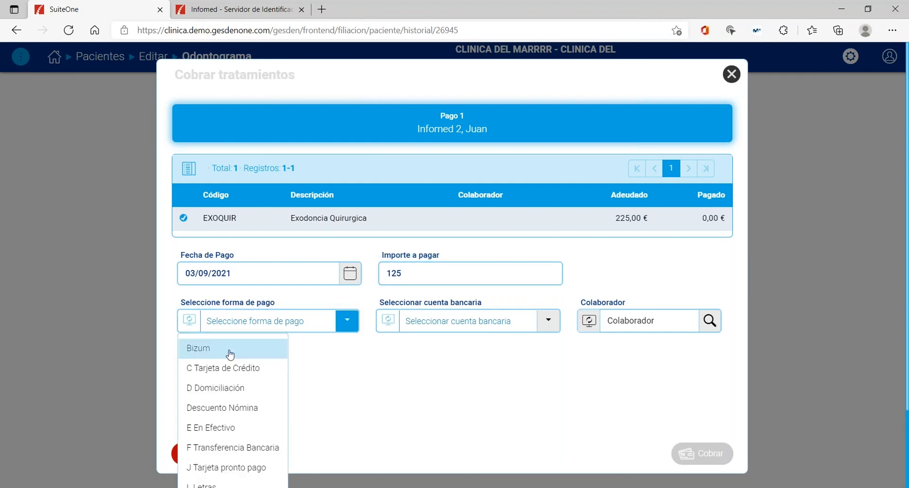
pyautogui.click(218, 371)
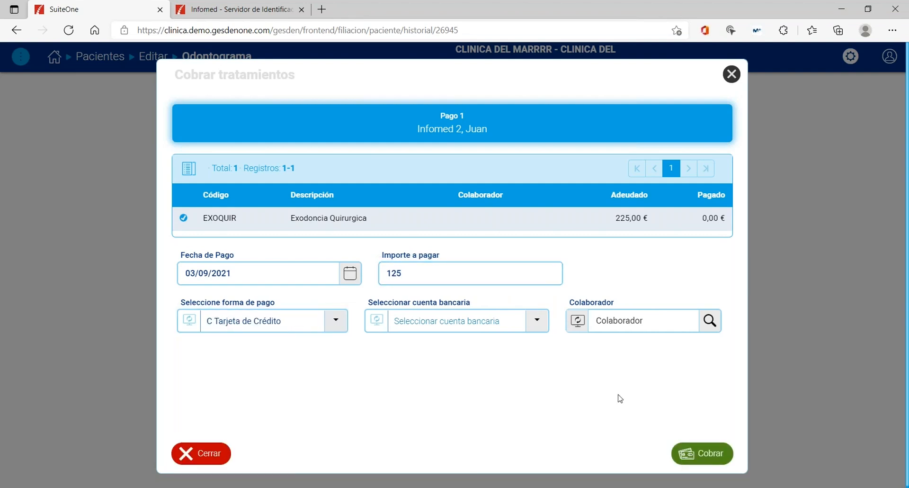
pyautogui.click(705, 453)
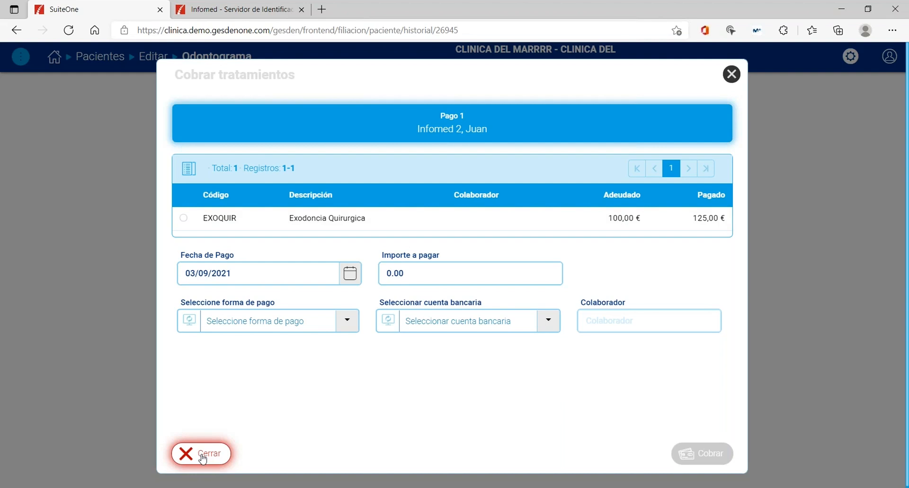
# Collect the remaining 100.00 € of the Exodoncia Quirurgica in cash (E En Efectivo) and close the payment dialog.
pyautogui.click(184, 218)
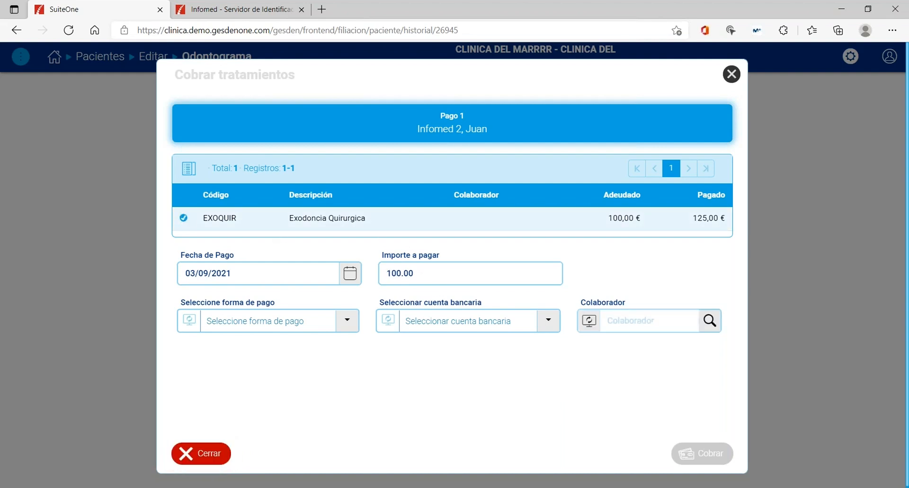
pyautogui.click(345, 320)
pyautogui.click(212, 435)
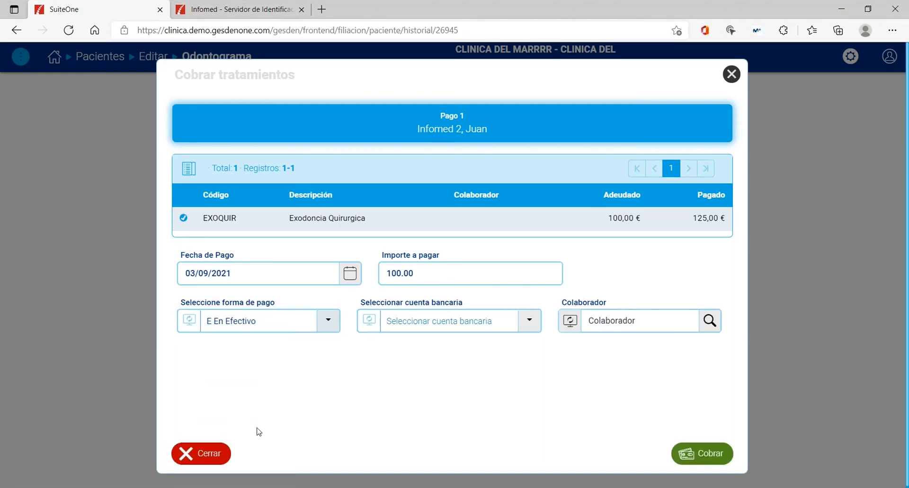
pyautogui.click(699, 463)
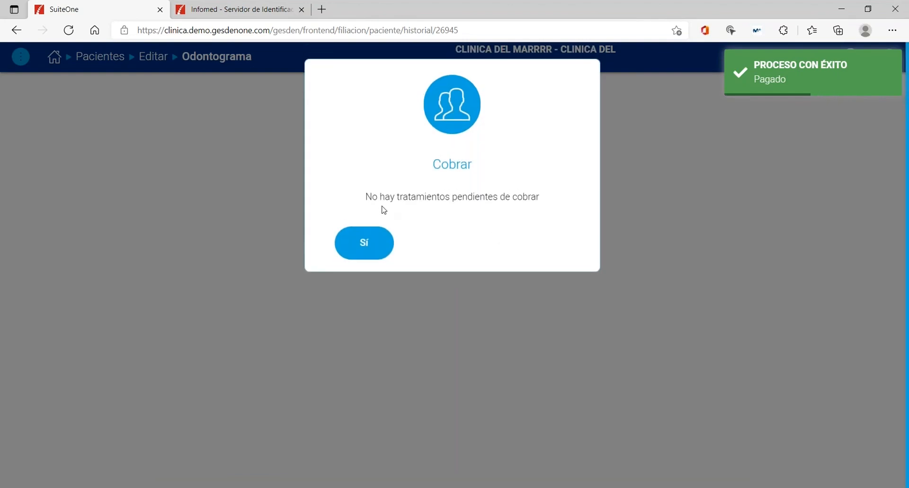
pyautogui.click(365, 247)
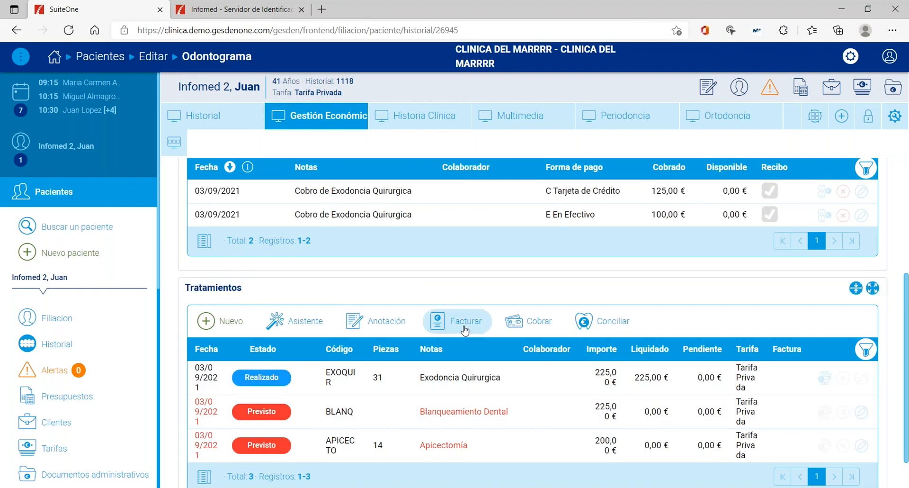
# Generate the receipt for both Exodoncia Quirurgica payments listed in Cobros.
pyautogui.scroll(3, 464, 330)
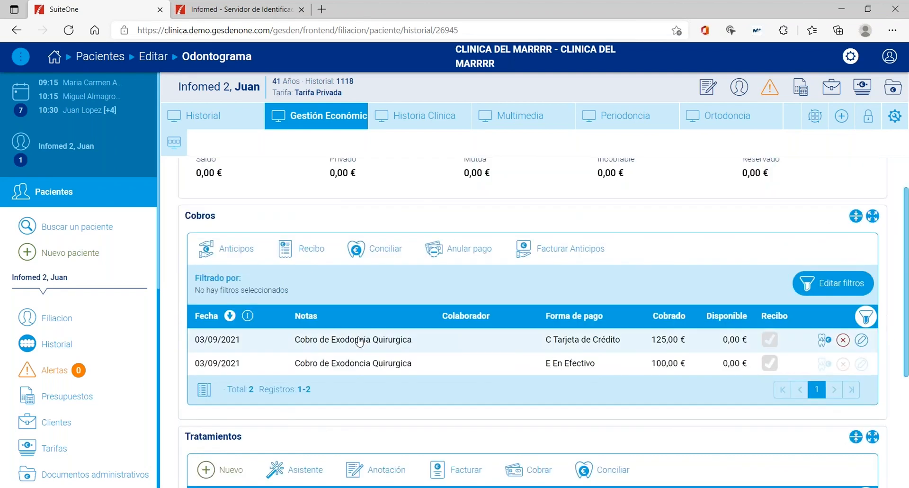
pyautogui.click(297, 251)
pyautogui.click(129, 240)
pyautogui.click(130, 217)
pyautogui.scroll(-2, 731, 337)
pyautogui.click(746, 454)
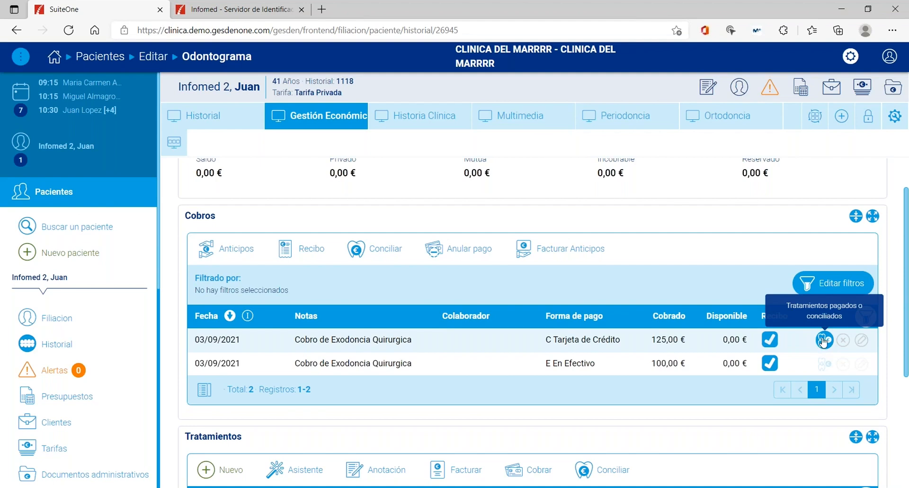
# Invoice the completed Exodoncia Quirurgica treatment on tooth 31.
pyautogui.scroll(-4, 823, 346)
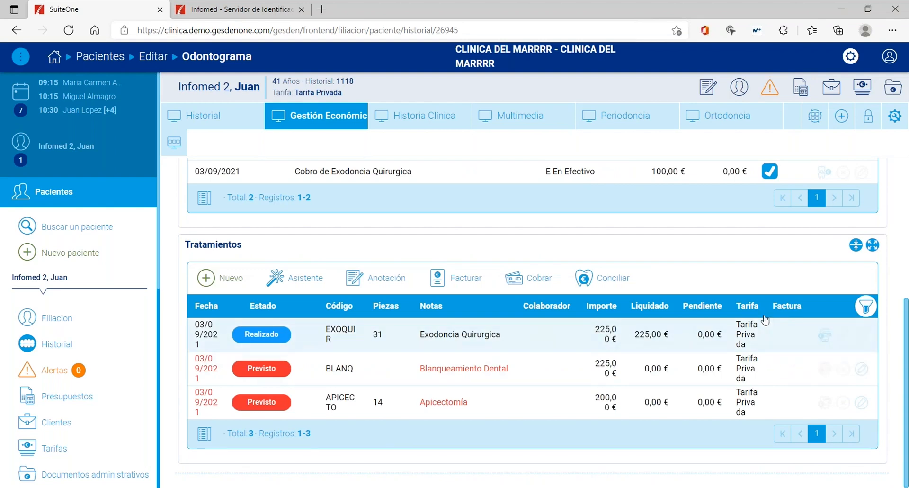
pyautogui.click(445, 279)
pyautogui.click(116, 203)
pyautogui.scroll(-2, 473, 332)
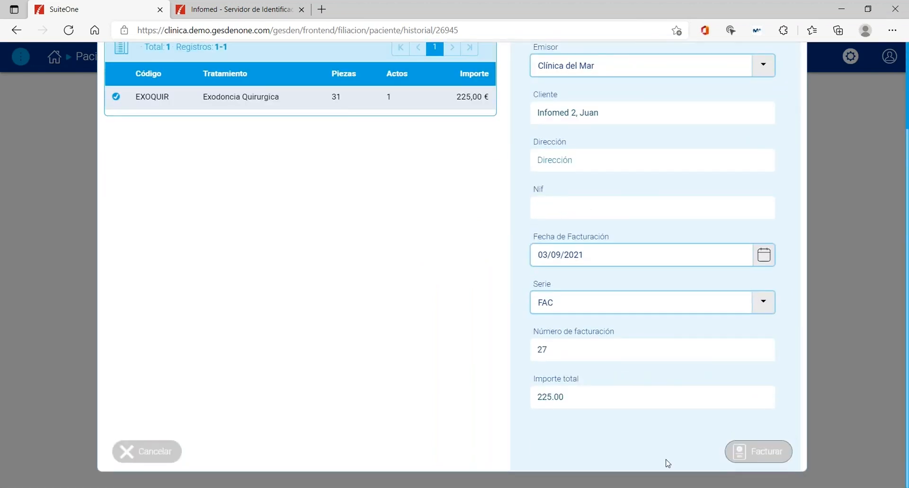
pyautogui.click(740, 455)
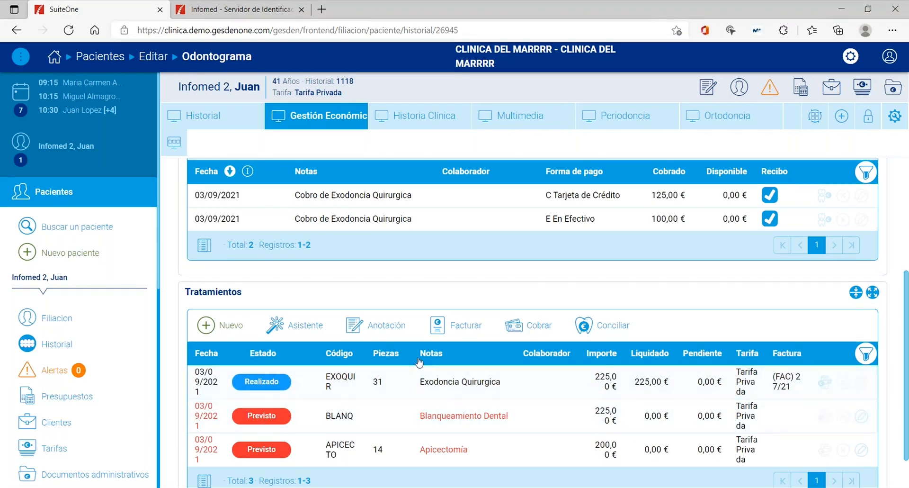
# Append "- notas concretas" to the notes of the Blanqueamiento Dental treatment and save the changes.
pyautogui.scroll(-1, 417, 472)
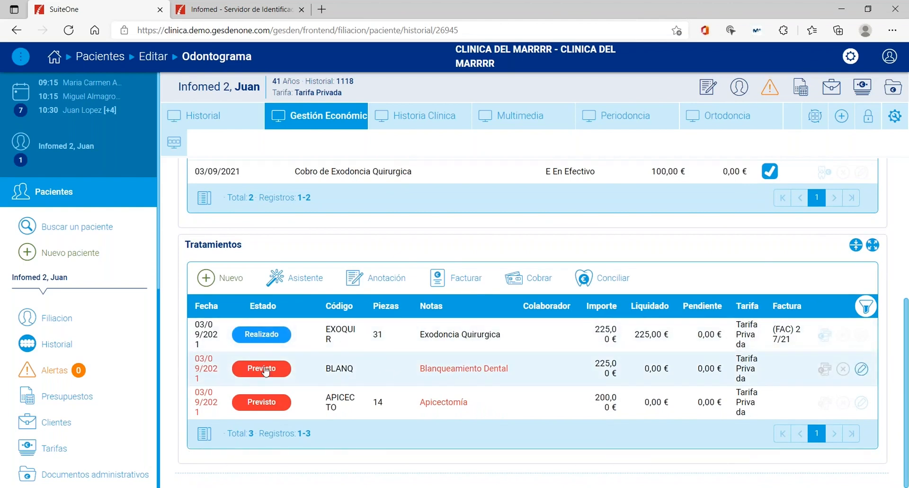
pyautogui.click(861, 368)
pyautogui.scroll(-3, 343, 392)
pyautogui.click(367, 413)
pyautogui.scroll(-2, 364, 351)
pyautogui.write('- ')
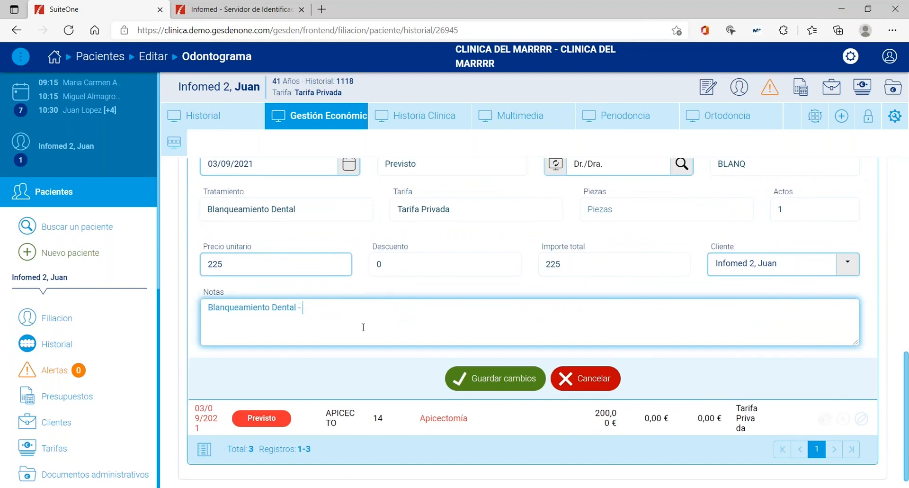
pyautogui.write('notas concretas')
pyautogui.click(492, 378)
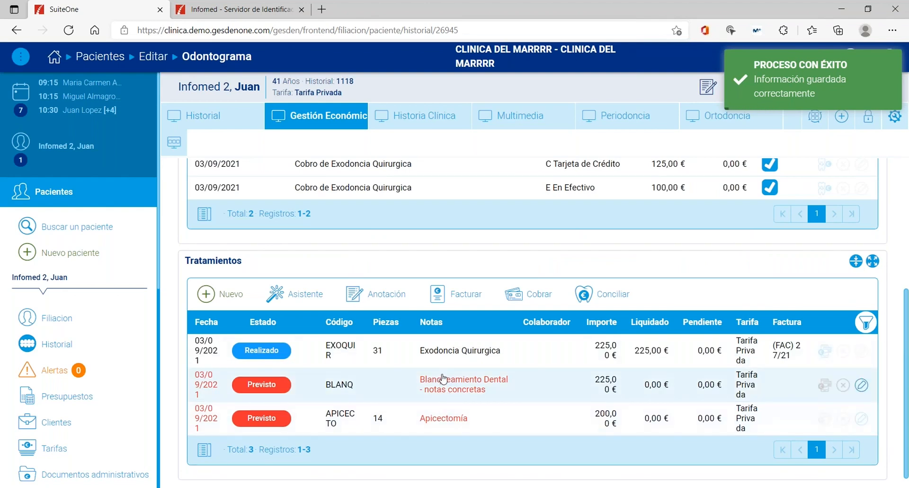
# Add an annotation to the treatments list with a doctor assigned and the note "PV en 2 semanas".
pyautogui.click(390, 298)
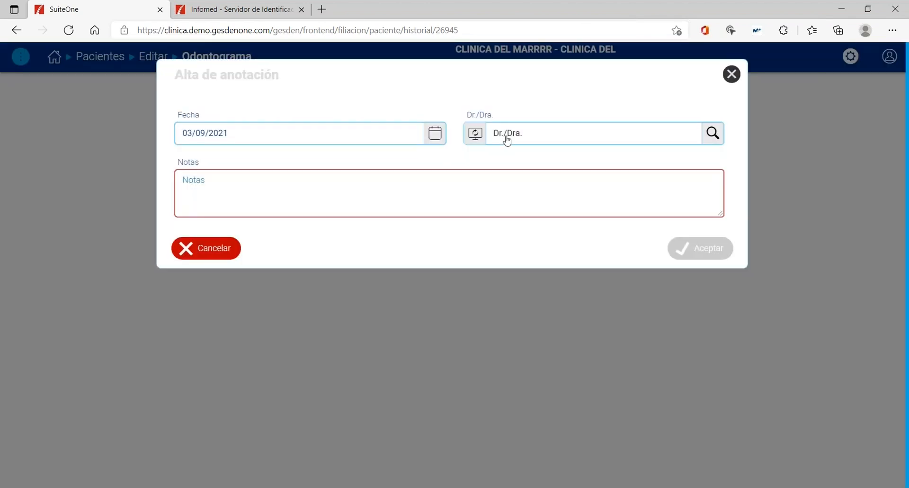
pyautogui.click(506, 140)
pyautogui.click(713, 133)
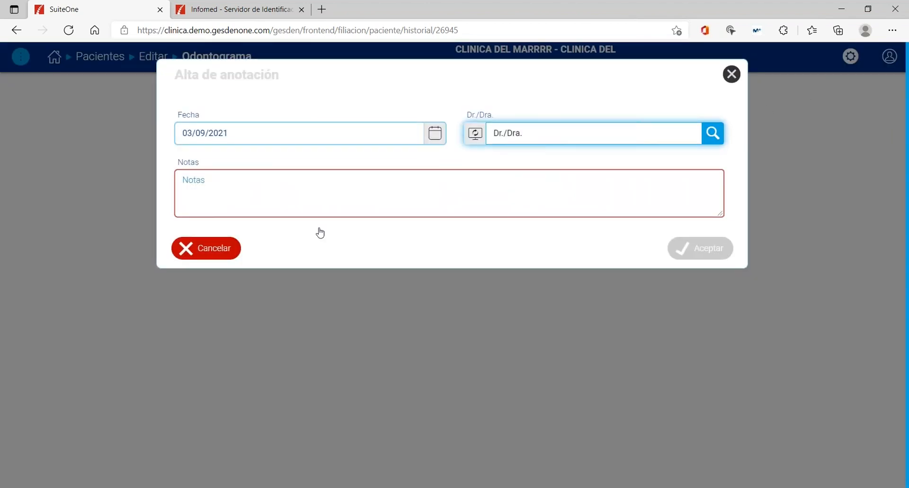
pyautogui.click(342, 237)
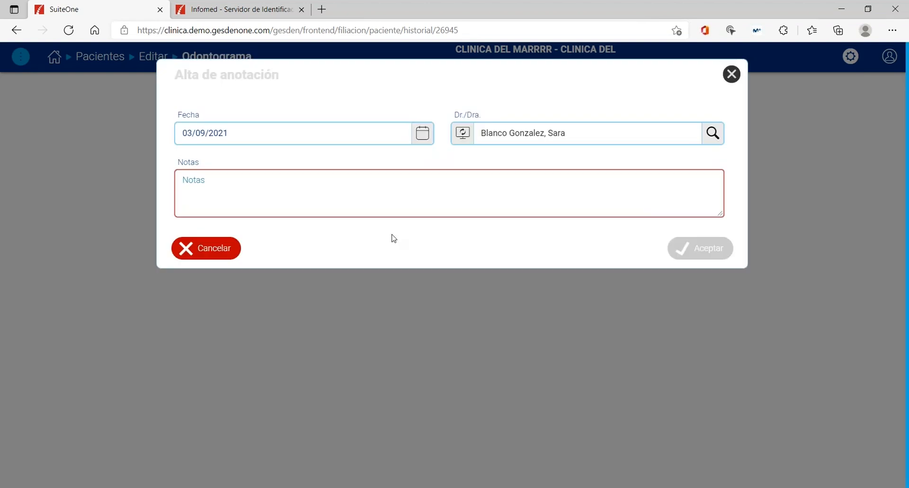
pyautogui.write('P')
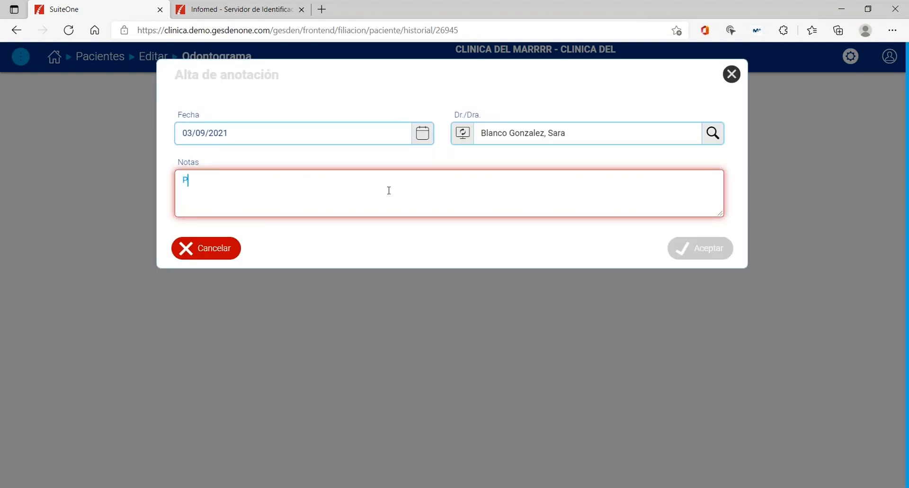
pyautogui.write('V en 2 semanas')
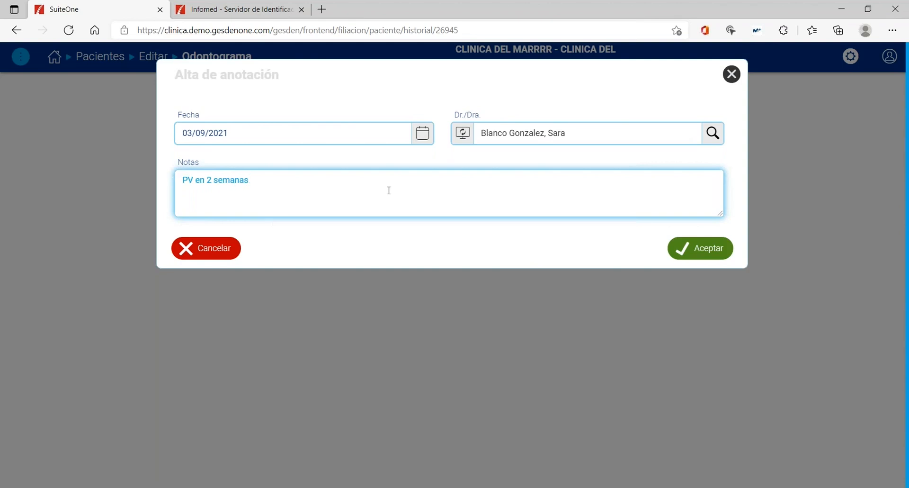
pyautogui.click(701, 248)
pyautogui.click(363, 243)
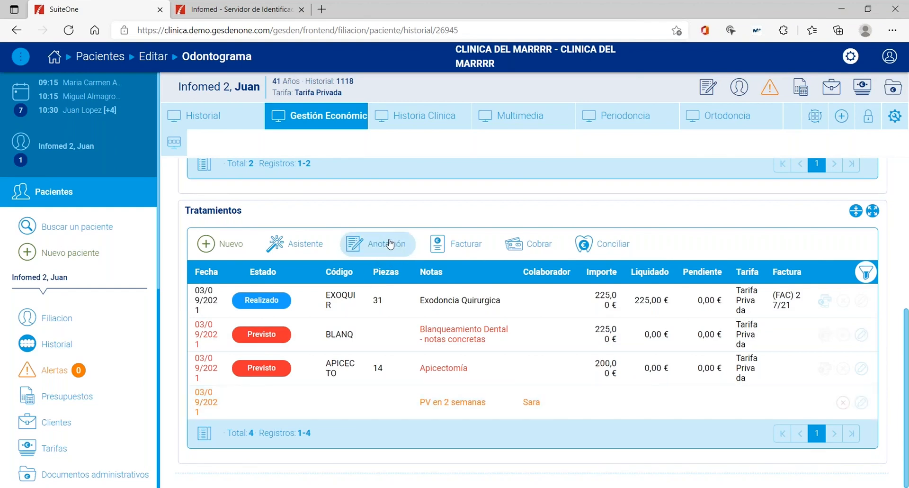
pyautogui.click(258, 337)
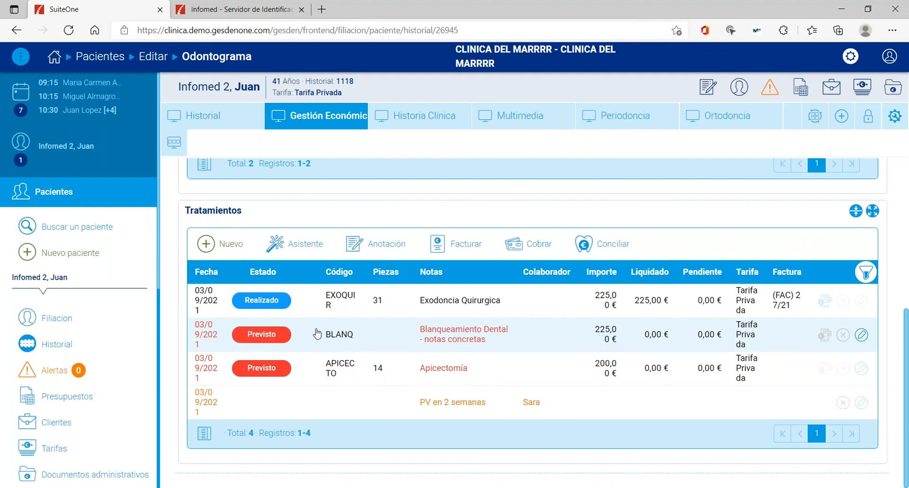
# Register an advance payment of 150 € in cash (E En Efectivo) with the note "Anticipos a cuenta de ttos".
pyautogui.scroll(6, 318, 334)
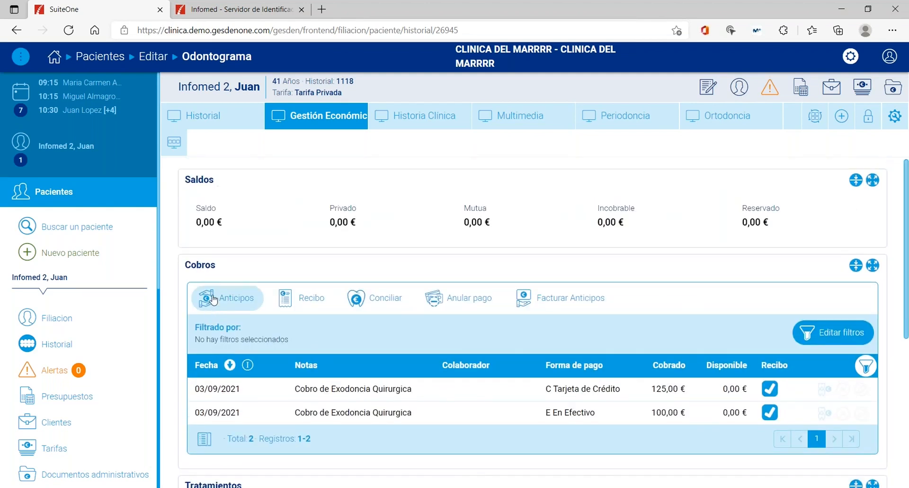
pyautogui.click(239, 302)
pyautogui.write('150')
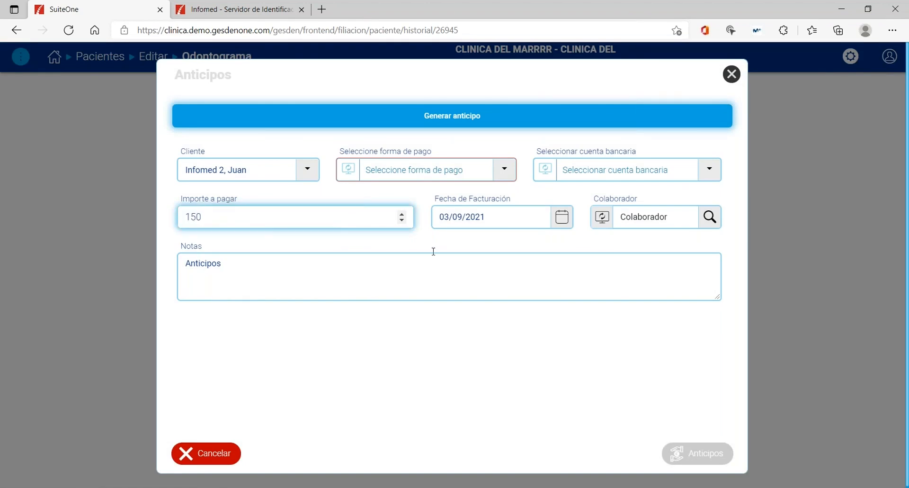
pyautogui.click(504, 169)
pyautogui.click(374, 274)
pyautogui.click(363, 271)
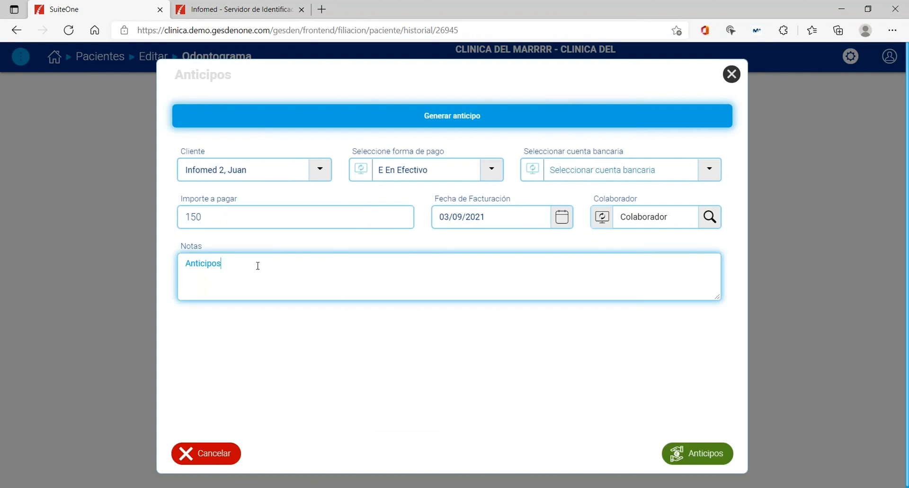
pyautogui.write('a cuenta de ttos')
pyautogui.click(684, 452)
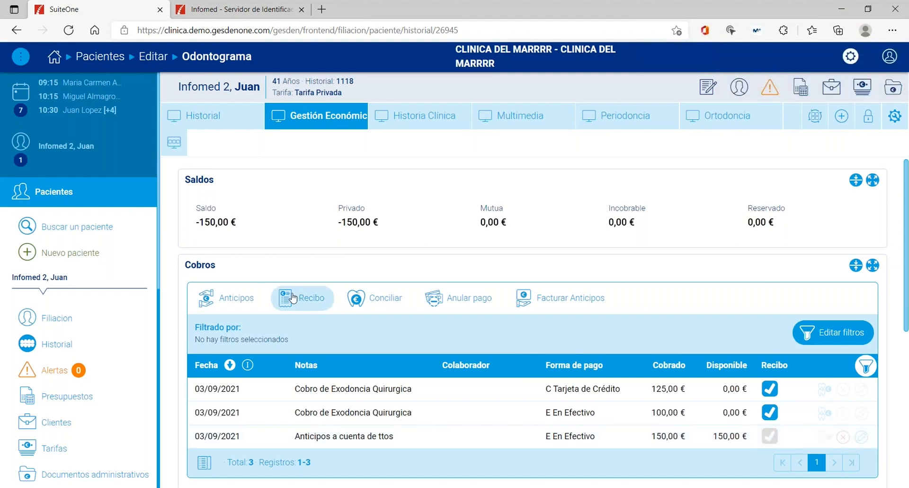
# Mark the Blanqueamiento Dental treatment as Realizado and check it against the advance payment in Cobros.
pyautogui.scroll(-5, 292, 297)
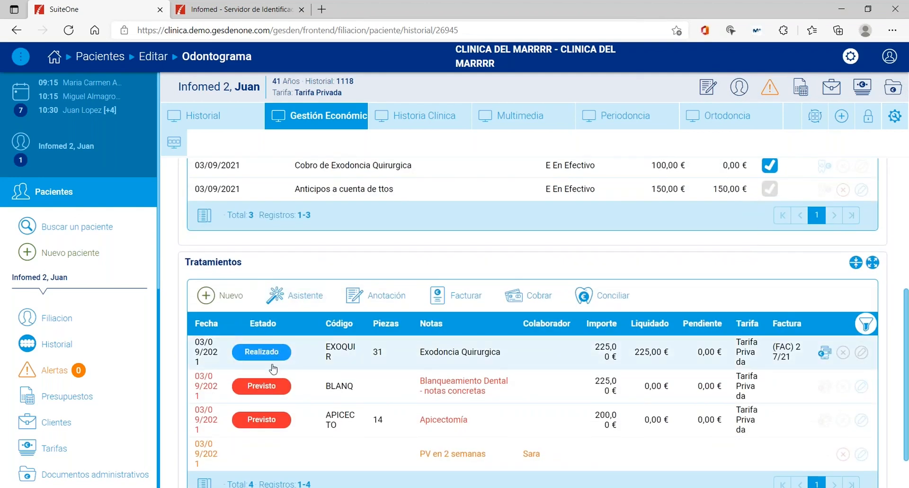
pyautogui.click(264, 388)
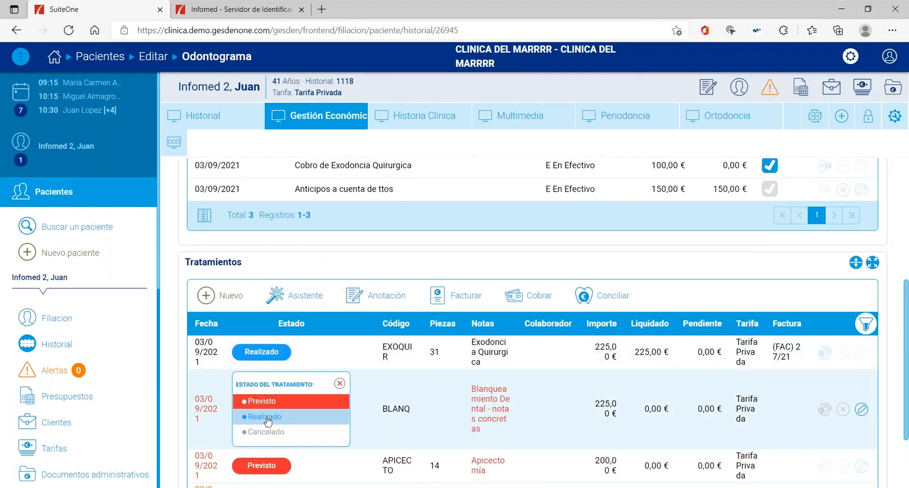
pyautogui.click(283, 415)
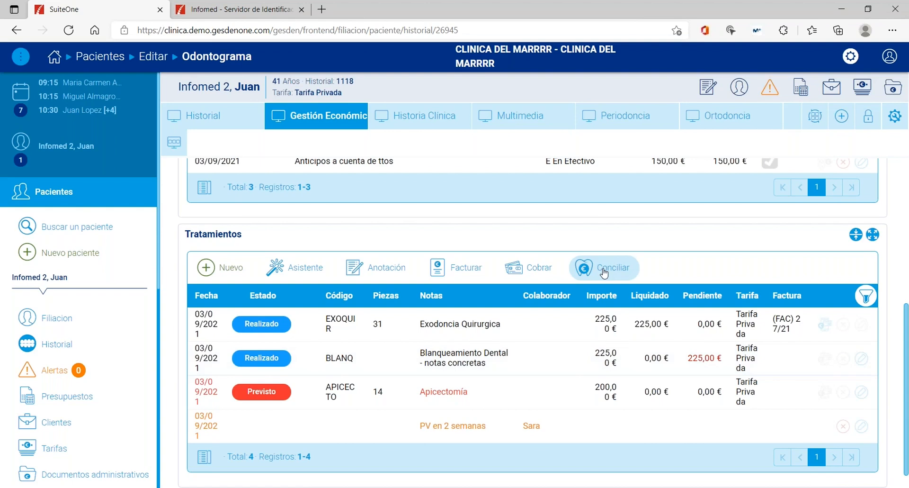
pyautogui.scroll(5, 604, 273)
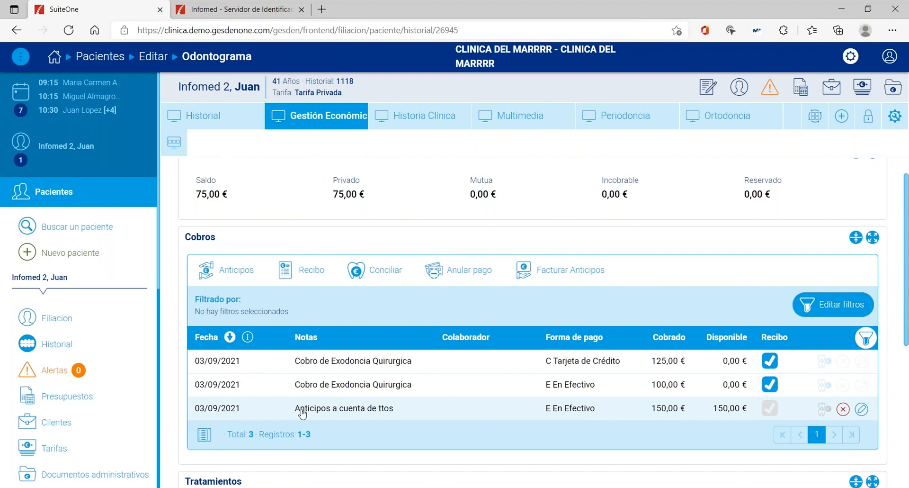
pyautogui.scroll(-4, 487, 406)
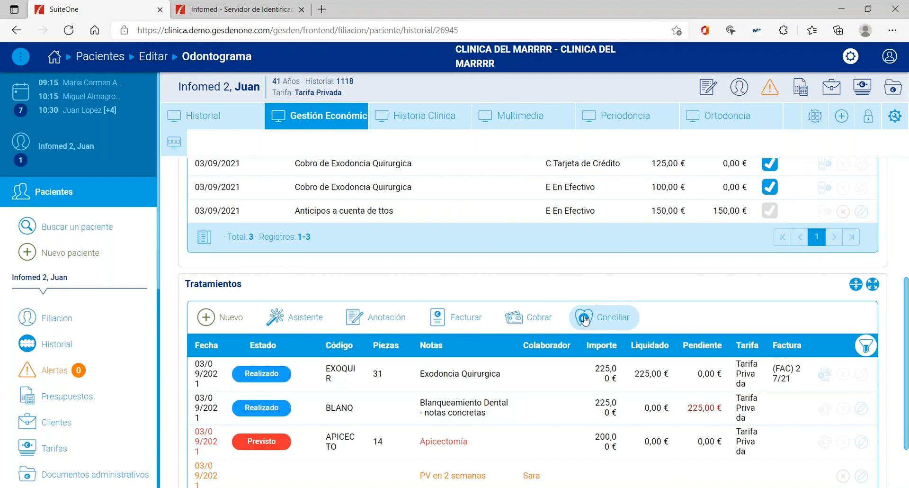
# Reconcile the Blanqueamiento Dental treatment (BLANQ) with the 150 € cash advance payment.
pyautogui.click(585, 320)
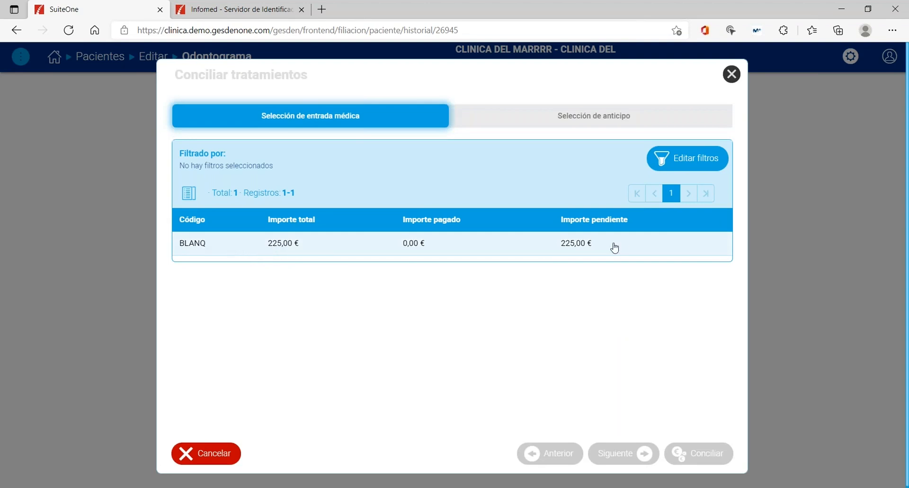
pyautogui.click(278, 243)
pyautogui.click(625, 456)
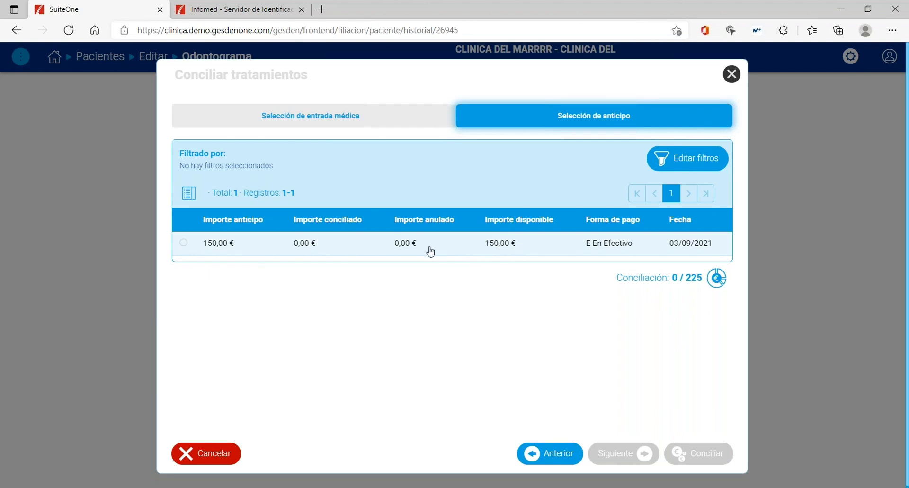
pyautogui.click(181, 244)
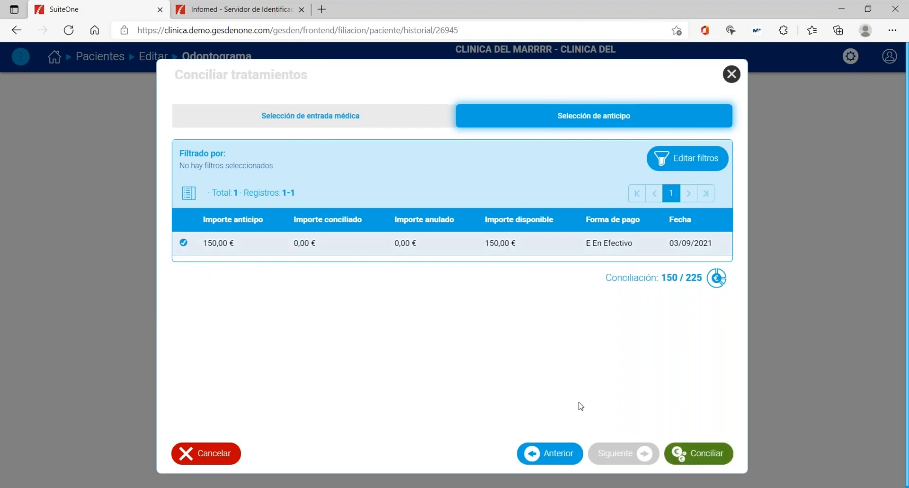
pyautogui.click(717, 461)
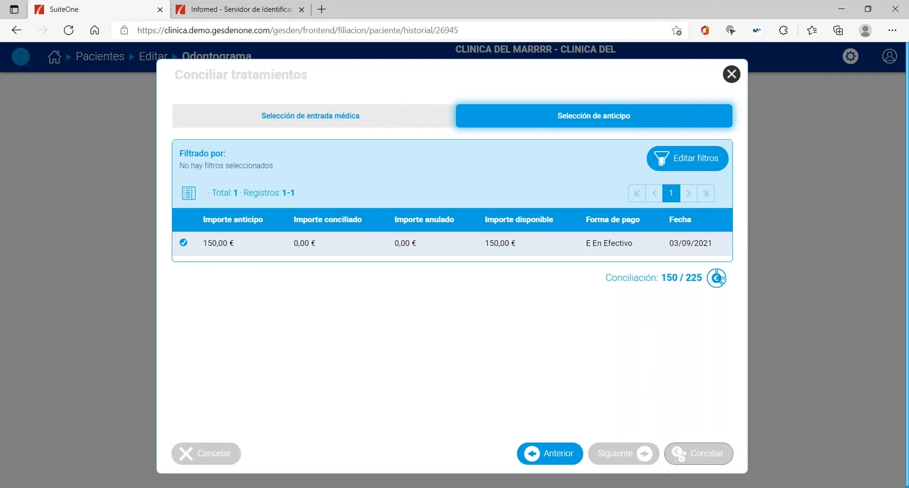
# Collect the outstanding 75 € of Blanqueamiento Dental by C Tarjeta de Crédito and check the patient's balances and payments.
pyautogui.scroll(-3, 715, 446)
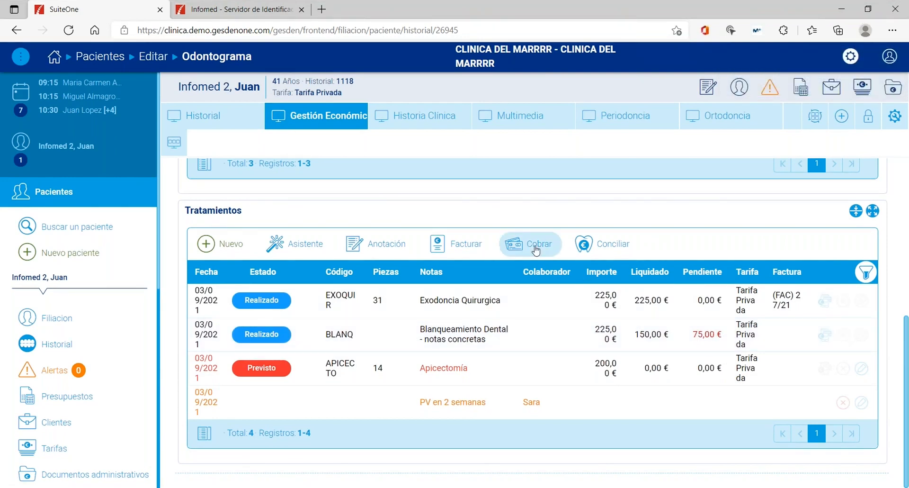
pyautogui.click(527, 260)
pyautogui.click(184, 219)
pyautogui.click(433, 272)
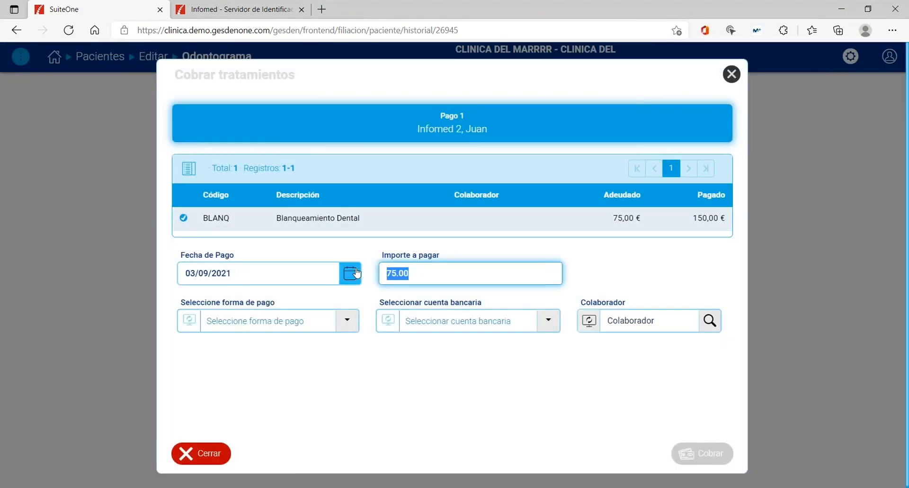
pyautogui.click(334, 326)
pyautogui.click(222, 368)
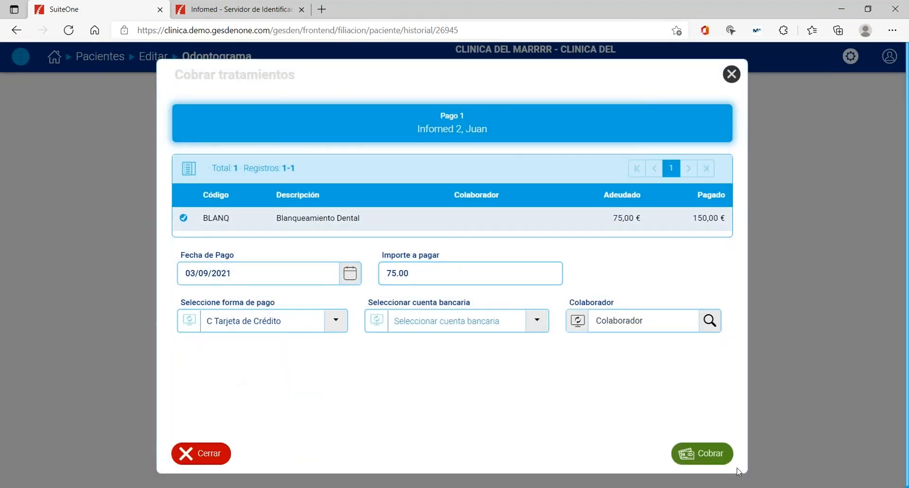
pyautogui.click(696, 455)
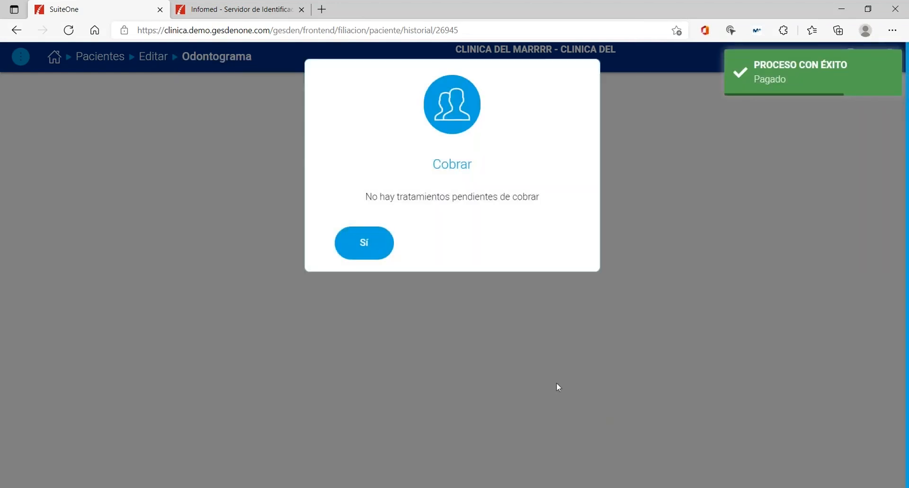
pyautogui.click(359, 243)
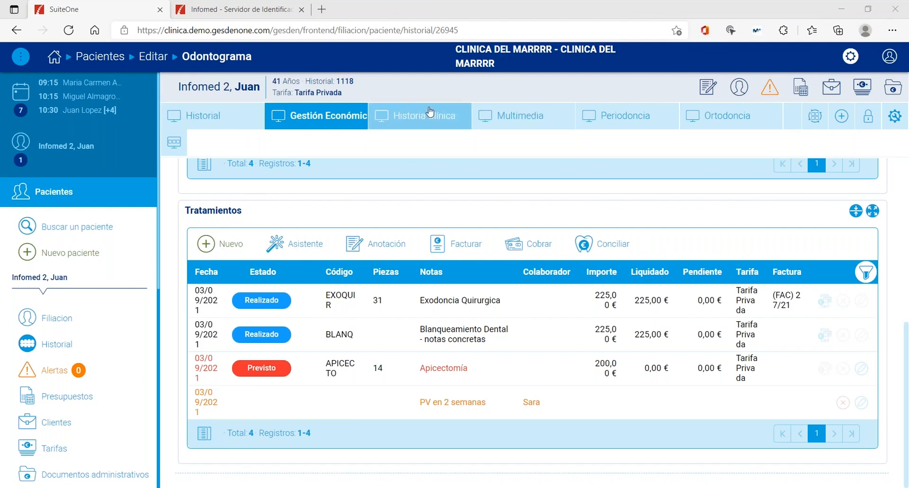
pyautogui.scroll(5, 413, 237)
pyautogui.scroll(2, 414, 238)
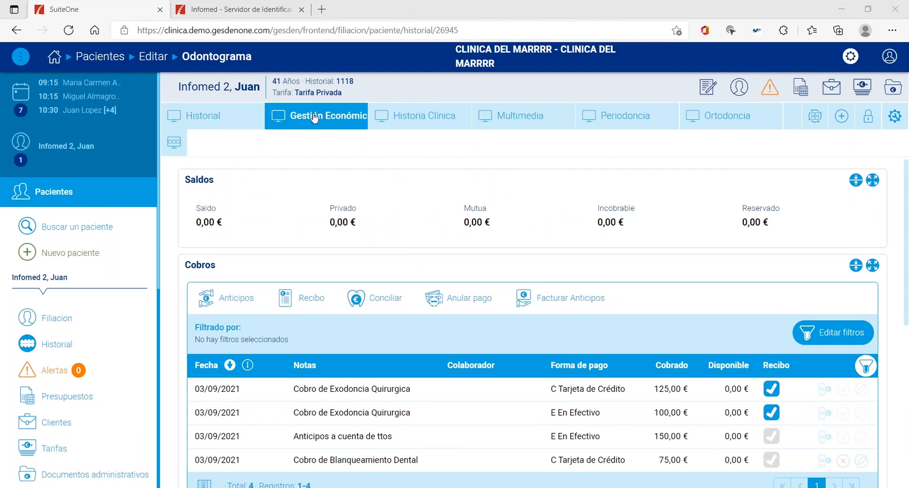
# Start a new visit reason in the patient's Historia Clínica and assign a doctor as the collaborator.
pyautogui.click(421, 118)
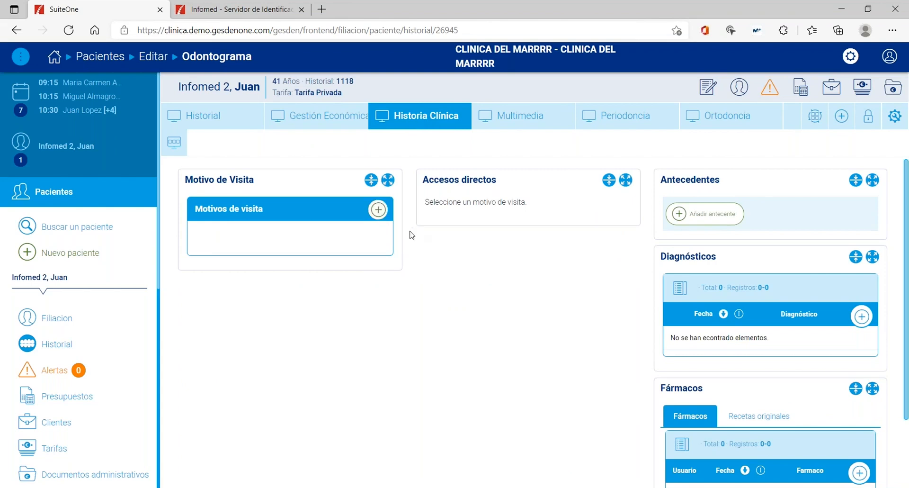
pyautogui.click(378, 209)
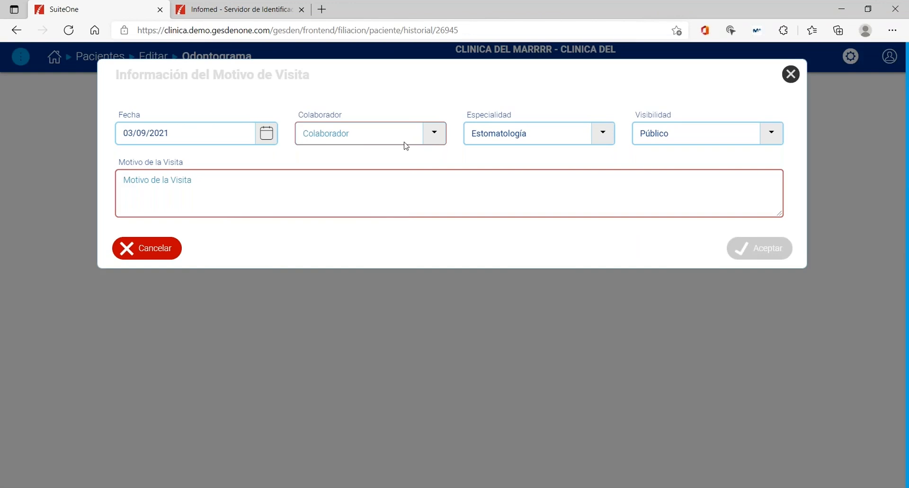
pyautogui.click(438, 140)
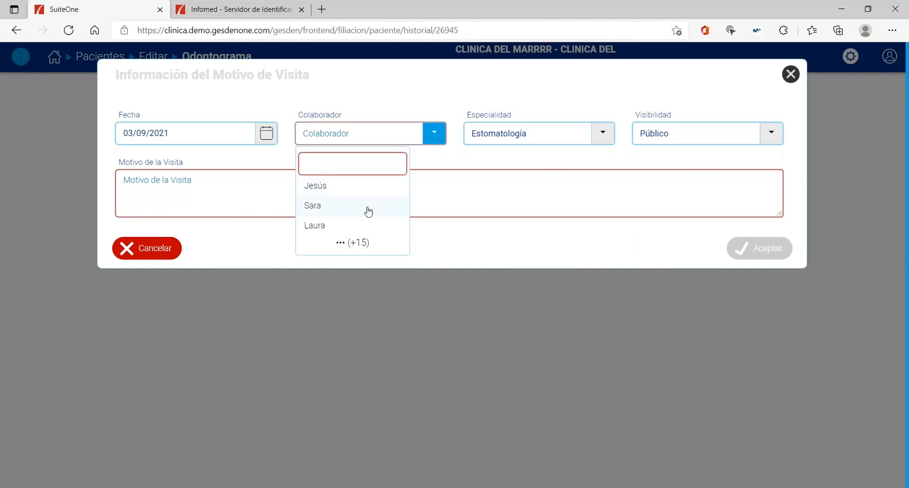
pyautogui.click(335, 239)
pyautogui.click(389, 259)
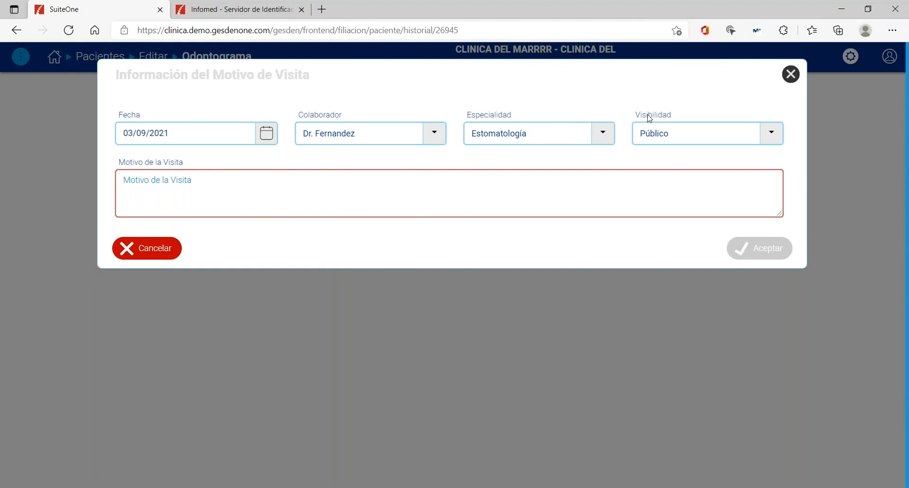
# Keep the visit reason's visibility as Público, describe it as "motivo por el cual viene el paciente" and save it.
pyautogui.click(781, 135)
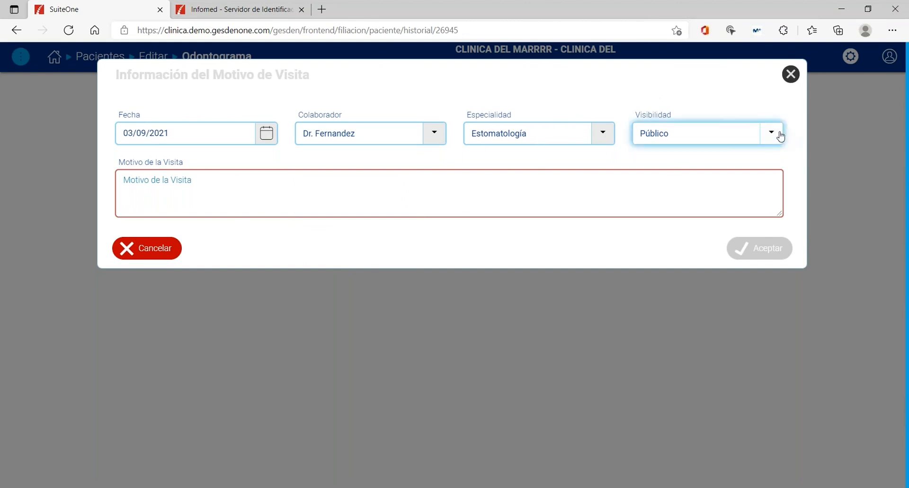
pyautogui.click(688, 182)
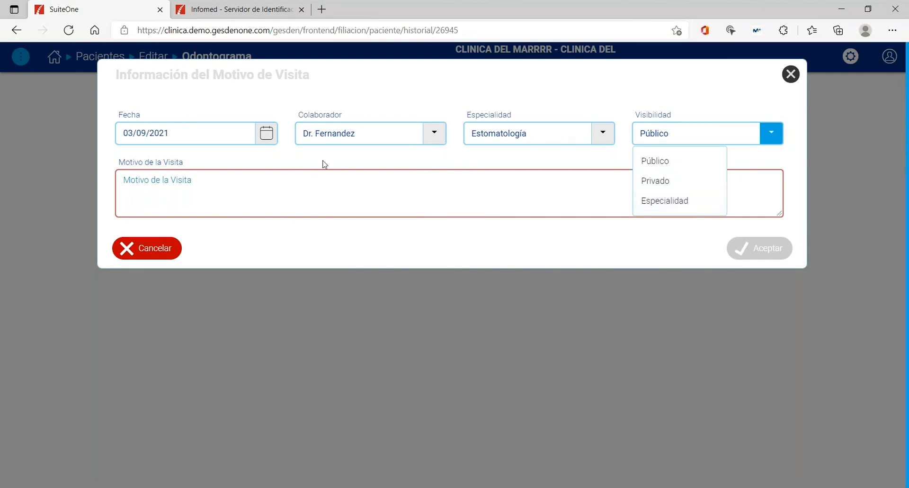
pyautogui.click(429, 204)
pyautogui.write('m')
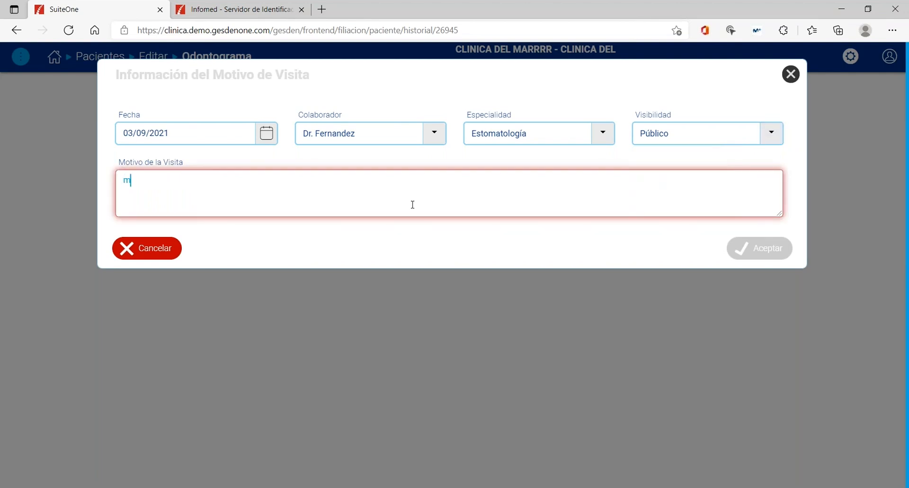
pyautogui.write('otivo por el cual viene el pacie')
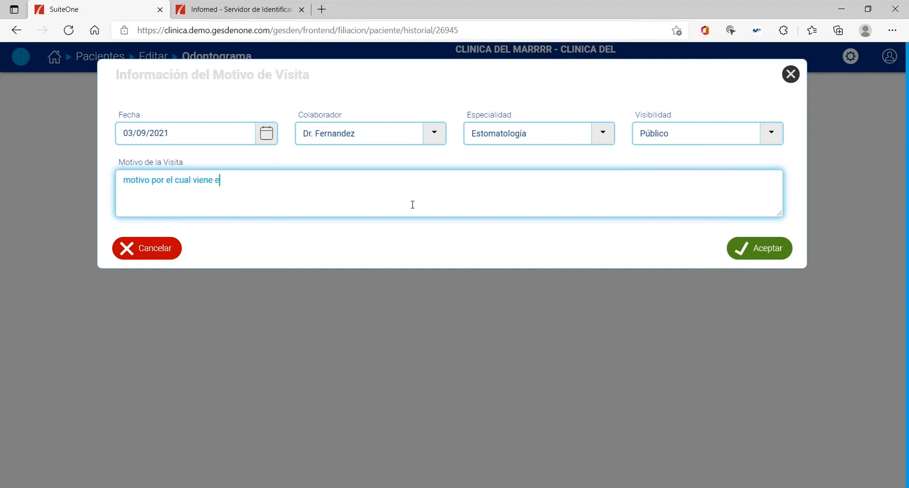
pyautogui.write('nte')
pyautogui.click(735, 248)
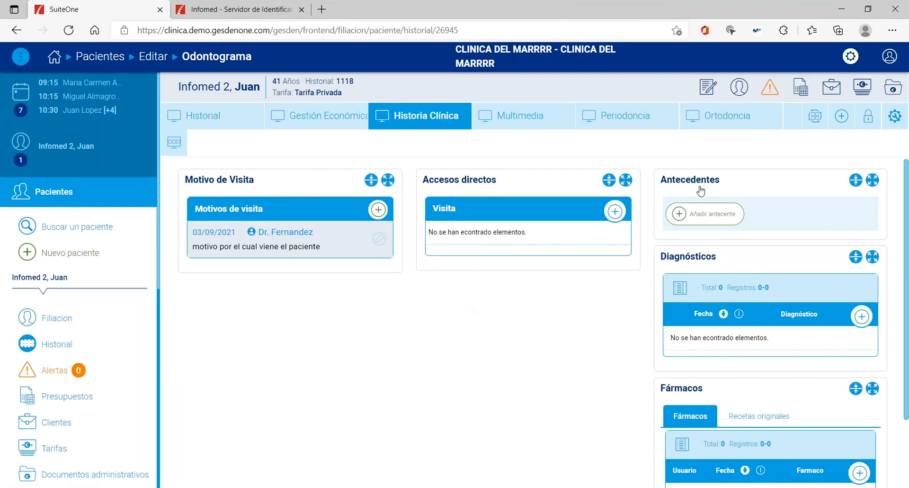
# Add a medical antecedent of type Alérgicos with the description "Al polen" and close the antecedent form.
pyautogui.click(707, 214)
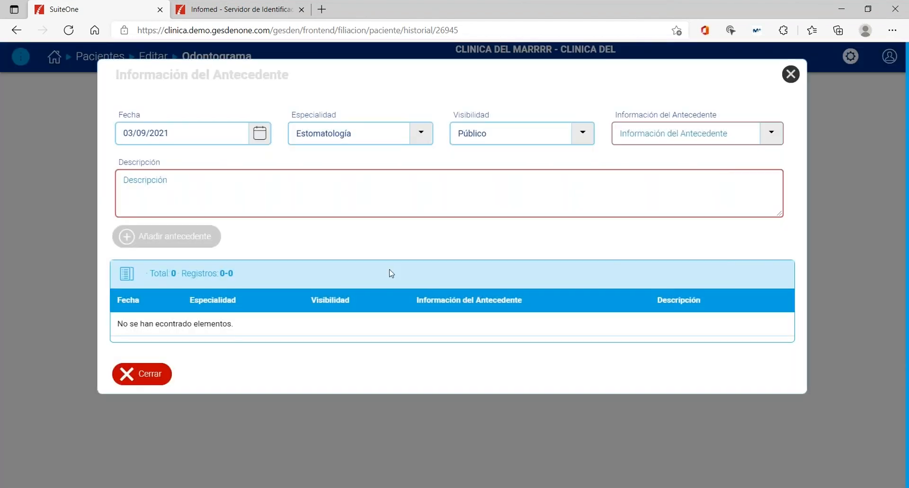
pyautogui.click(771, 133)
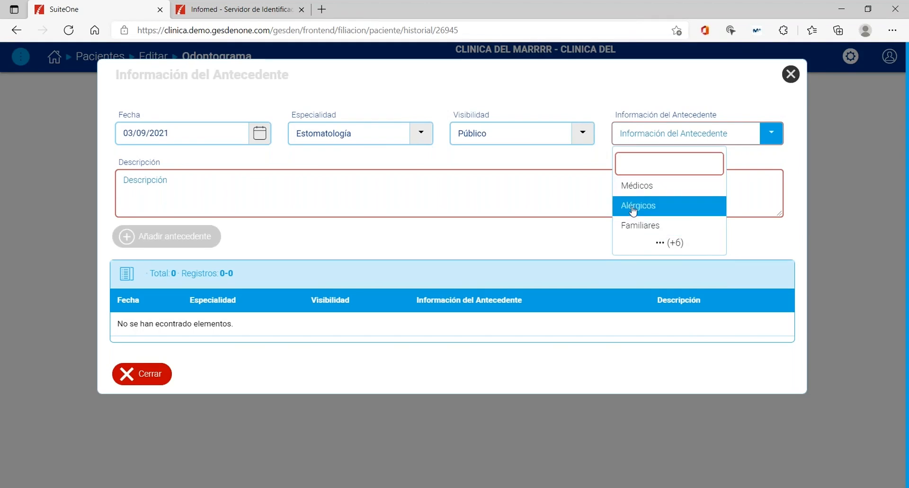
pyautogui.click(677, 244)
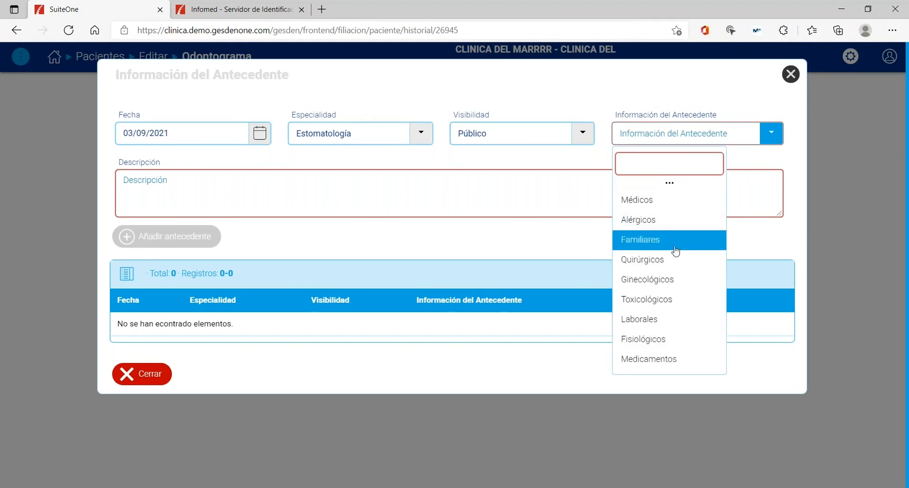
pyautogui.click(660, 220)
pyautogui.click(481, 193)
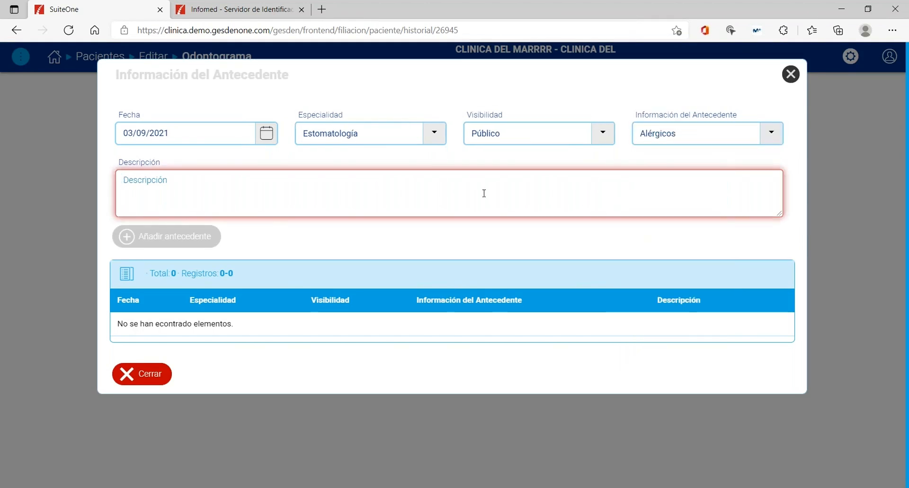
pyautogui.write('Al polen')
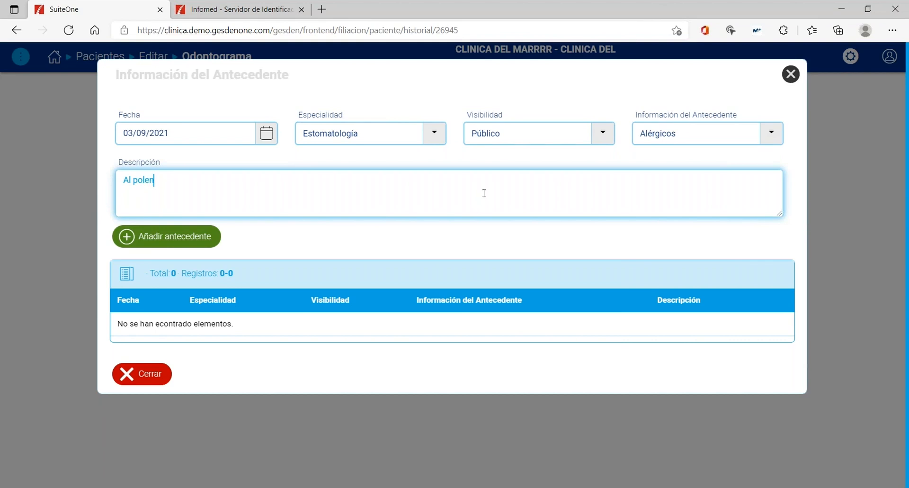
pyautogui.click(172, 237)
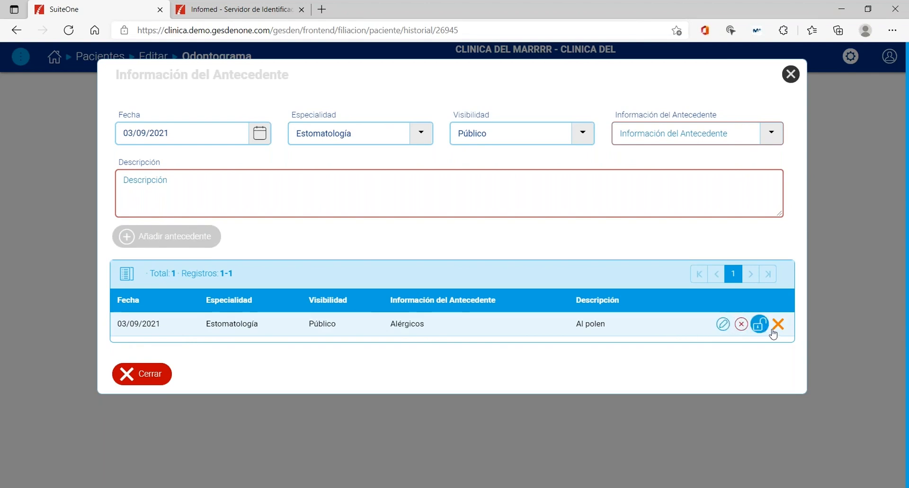
pyautogui.click(151, 374)
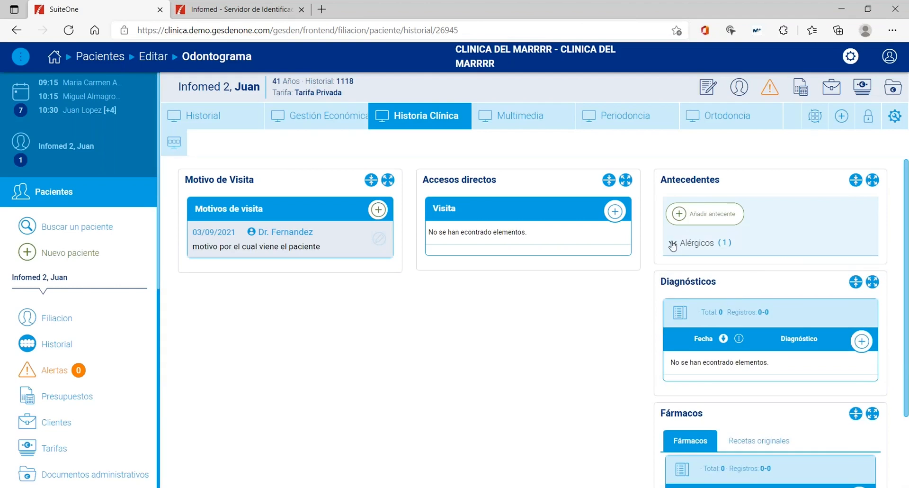
# Look over the Alérgicos antecedent, the diagnoses, and the Fármacos and Recetas originales lists.
pyautogui.click(672, 244)
pyautogui.click(673, 244)
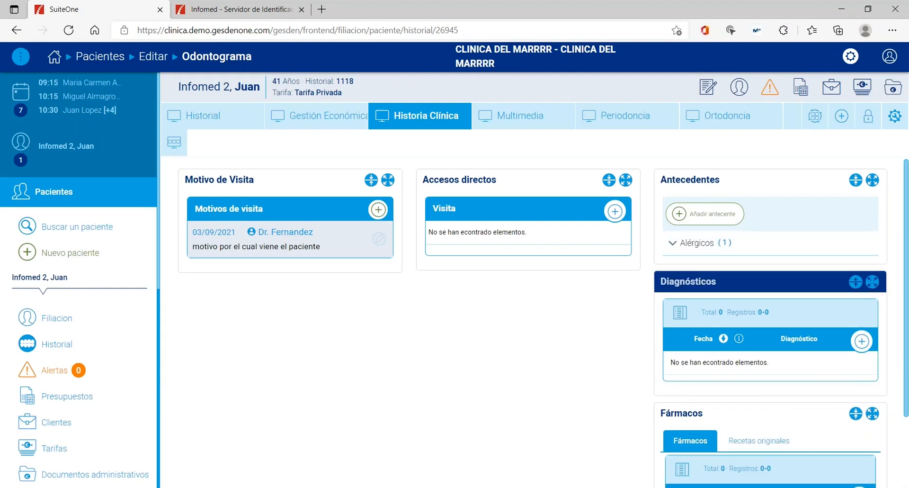
pyautogui.scroll(-2, 721, 324)
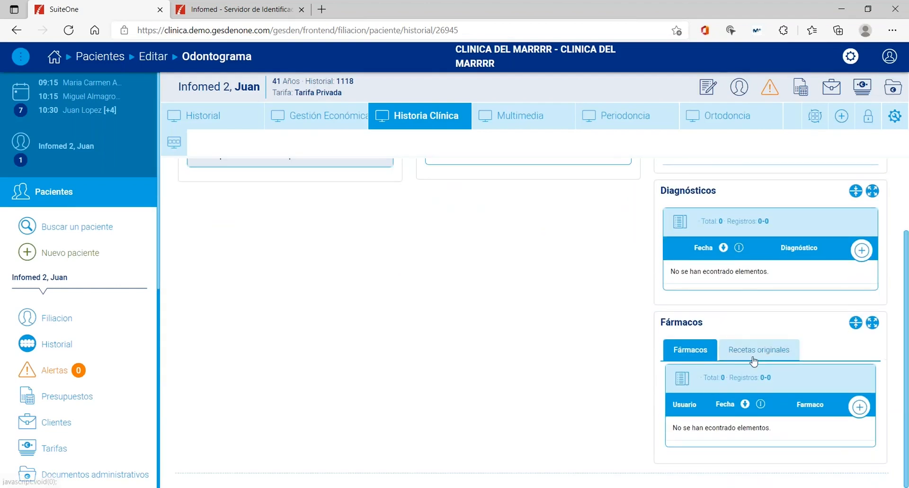
pyautogui.click(772, 358)
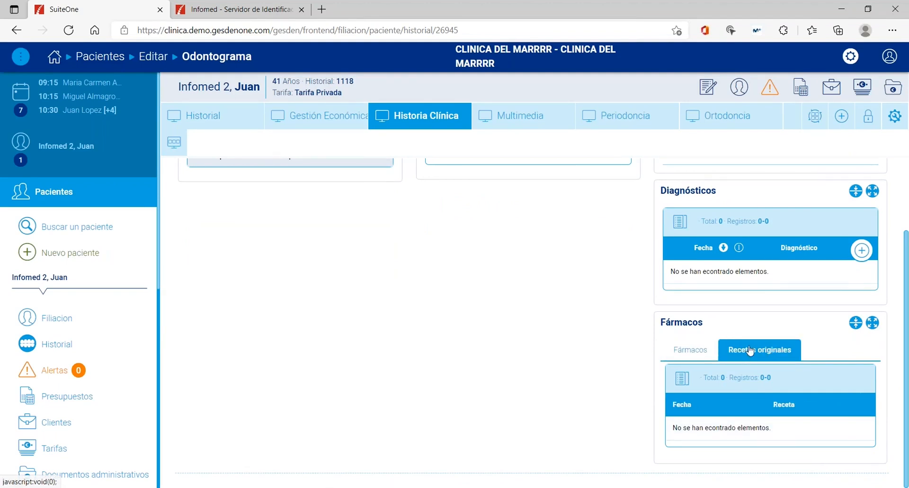
pyautogui.click(708, 353)
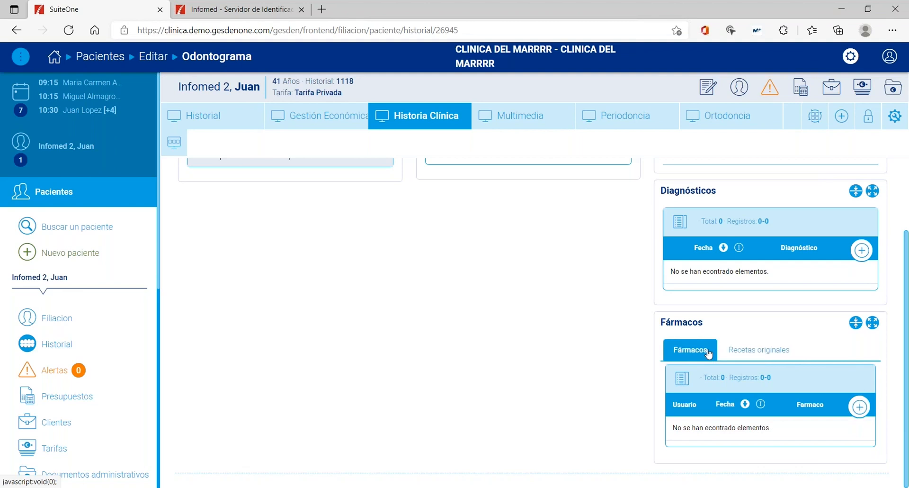
pyautogui.click(763, 353)
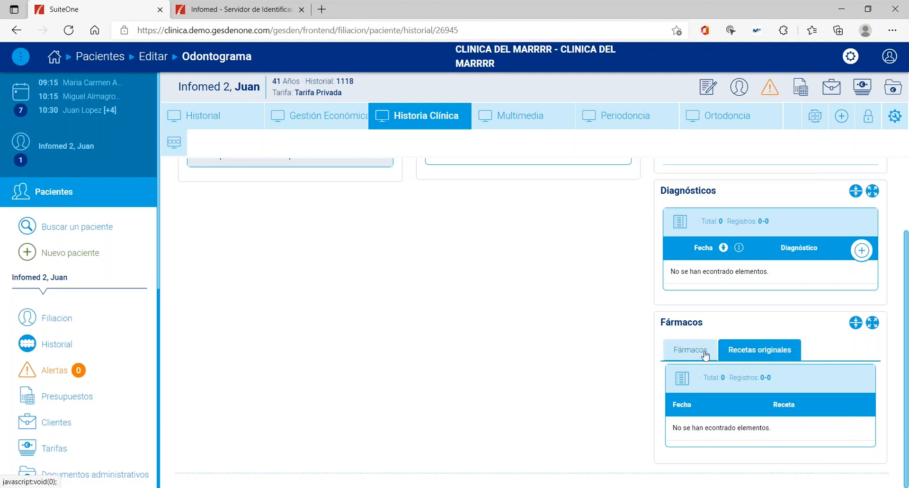
pyautogui.click(701, 353)
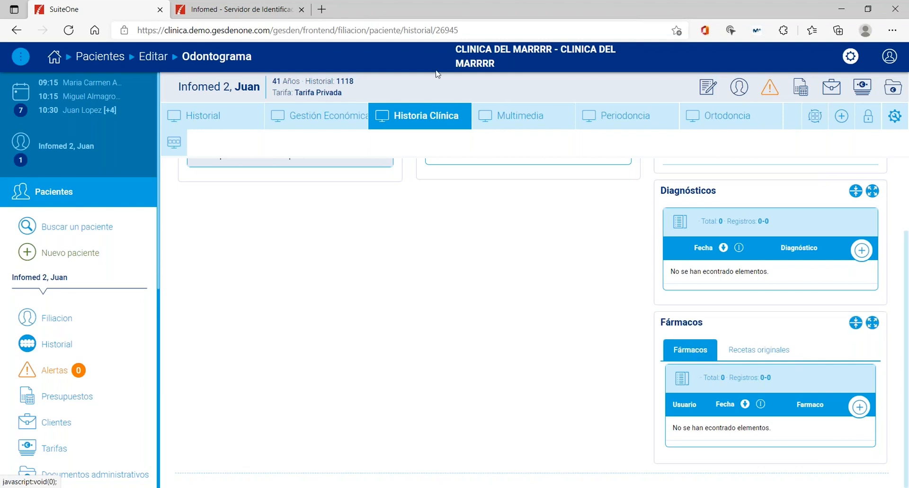
# Examine the patient's Multimedia section, including the attached images, the Didactic topics and the attached documents.
pyautogui.click(522, 120)
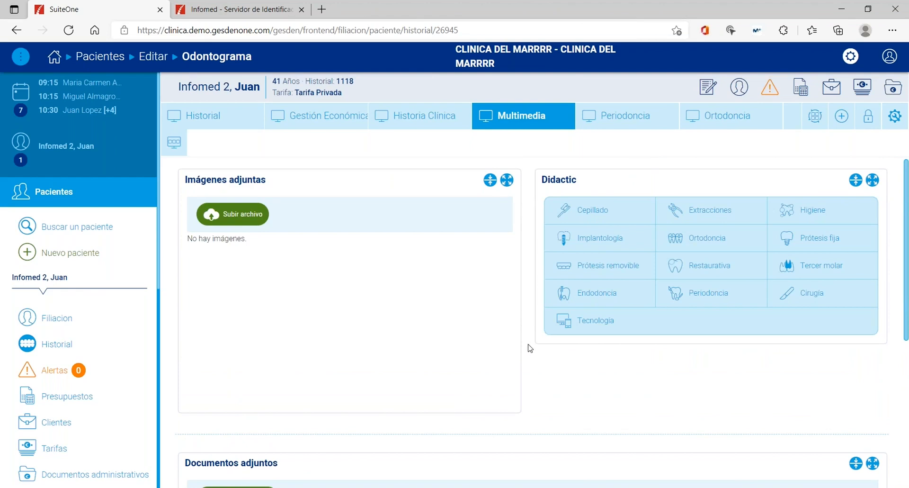
pyautogui.scroll(-5, 530, 349)
pyautogui.scroll(5, 528, 347)
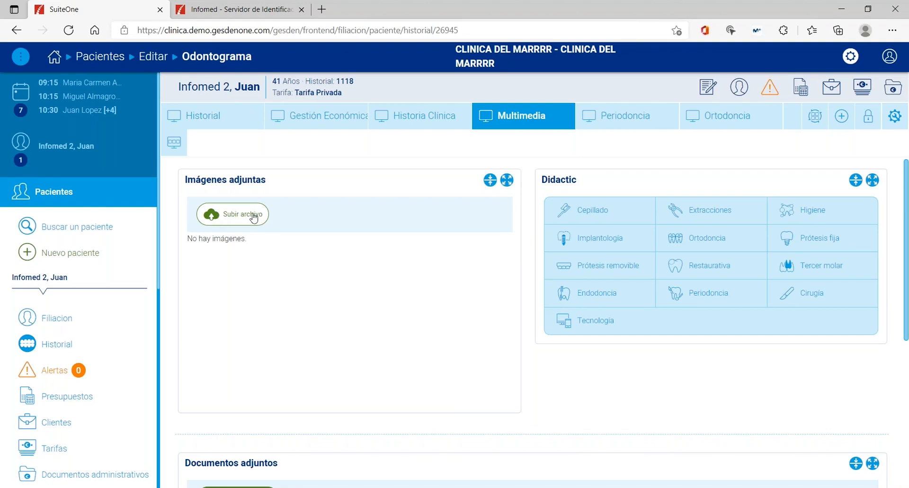
pyautogui.scroll(-3, 307, 306)
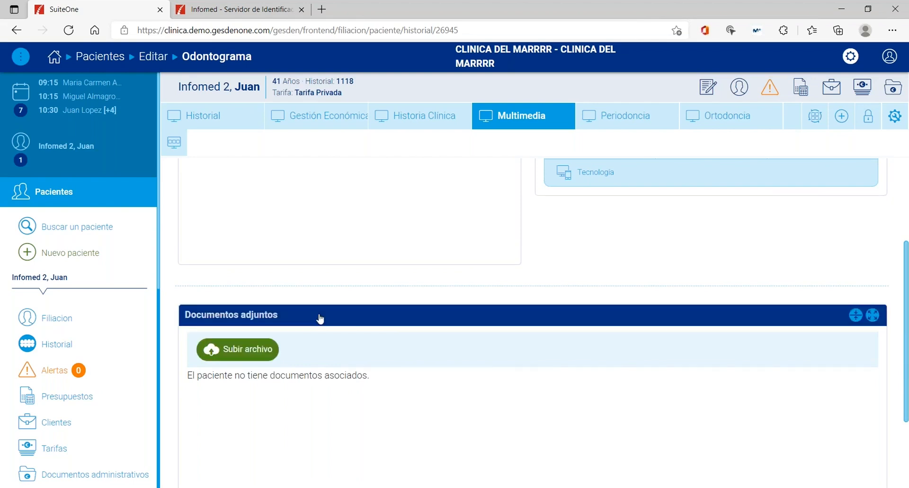
# Look over the Cepillado illustrations in the Didactic section and collapse the topic again.
pyautogui.scroll(3, 668, 263)
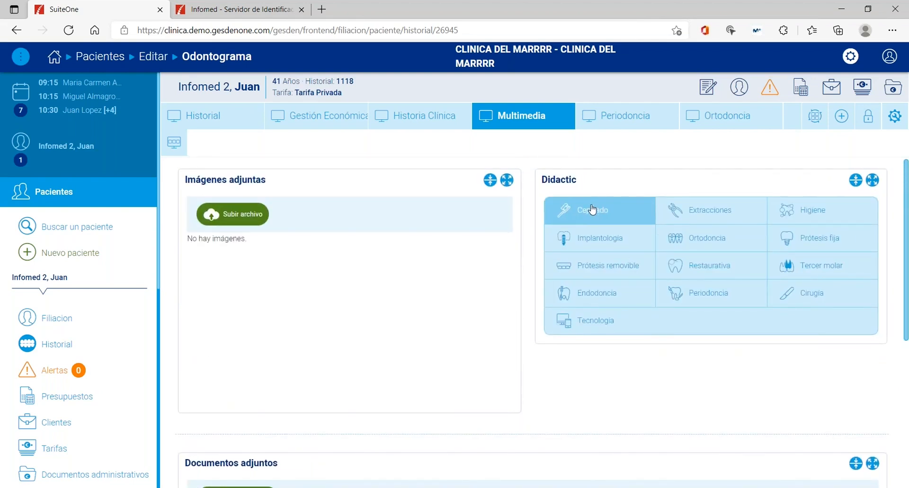
pyautogui.click(592, 209)
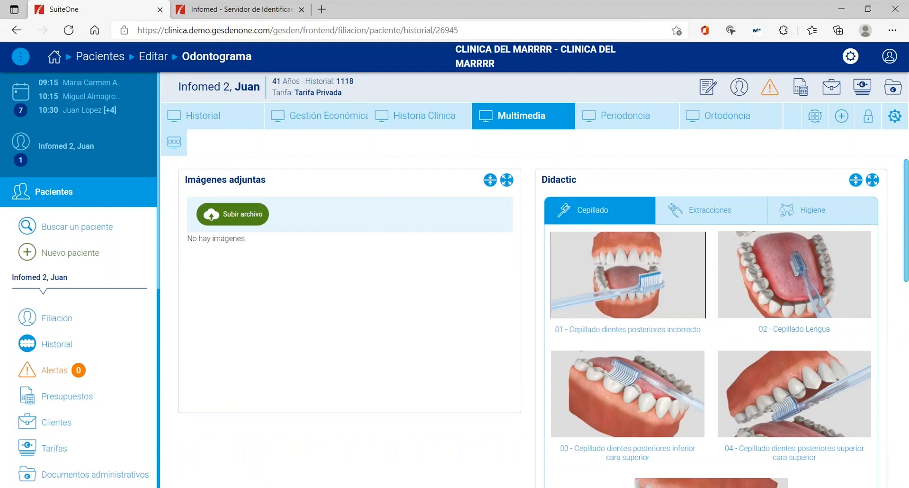
pyautogui.scroll(-1, 711, 322)
pyautogui.scroll(-2, 545, 297)
pyautogui.scroll(2, 540, 307)
pyautogui.scroll(-3, 541, 308)
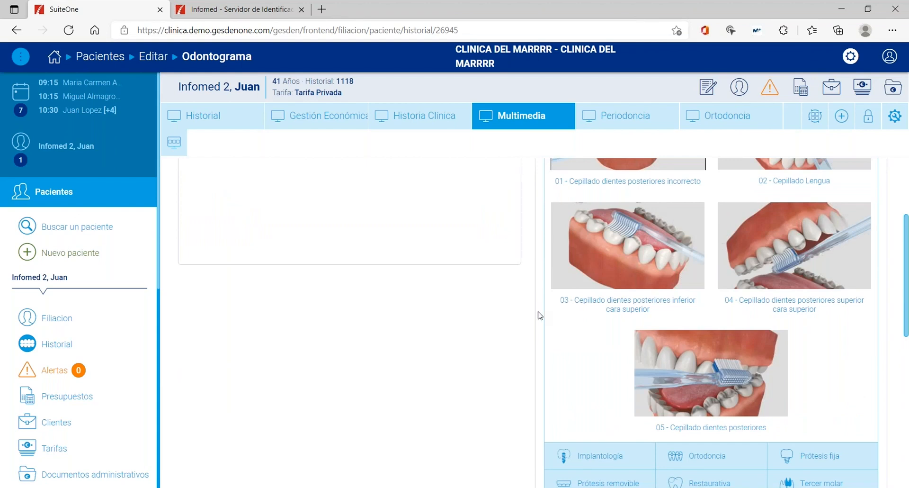
pyautogui.scroll(3, 540, 316)
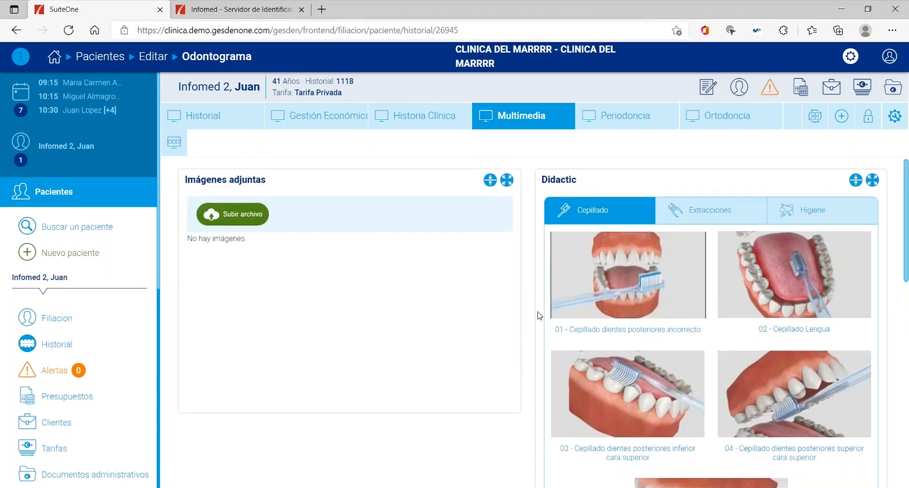
pyautogui.click(623, 209)
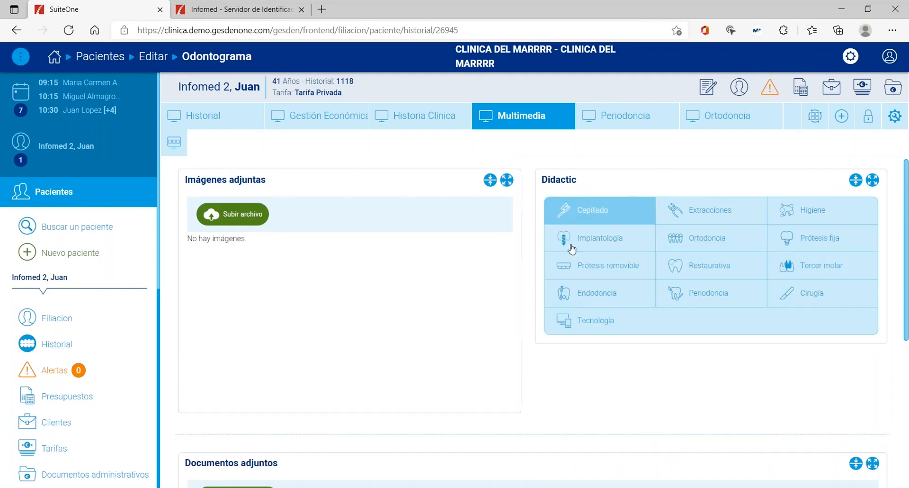
pyautogui.scroll(-1, 528, 272)
pyautogui.scroll(1, 521, 251)
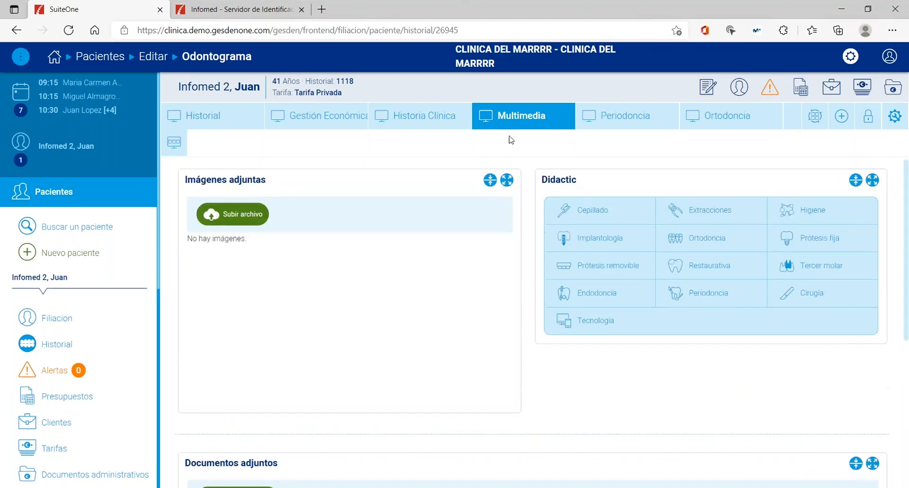
# Open the current patient's Image ONE library and check its file categories.
pyautogui.scroll(-4, 77, 369)
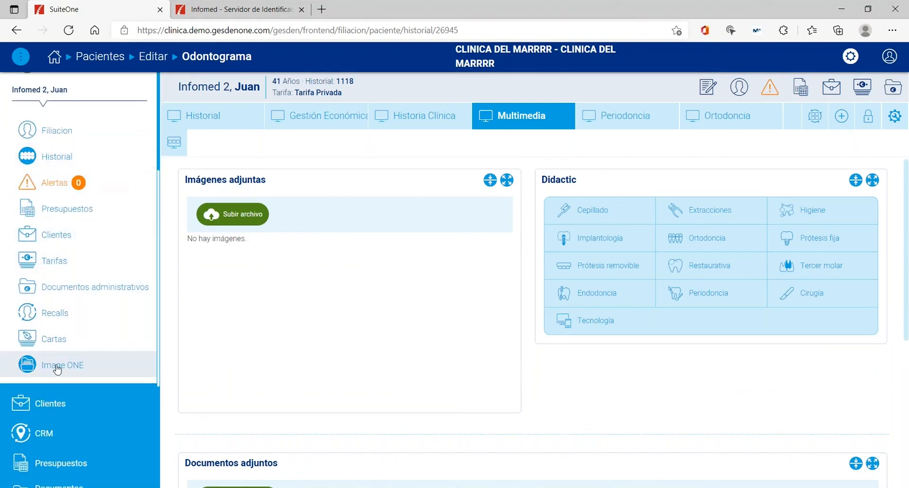
pyautogui.click(57, 368)
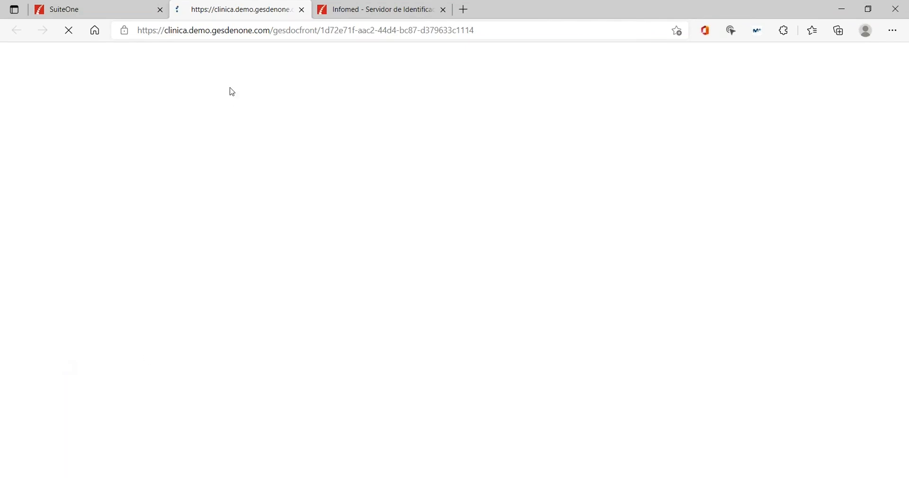
pyautogui.click(107, 11)
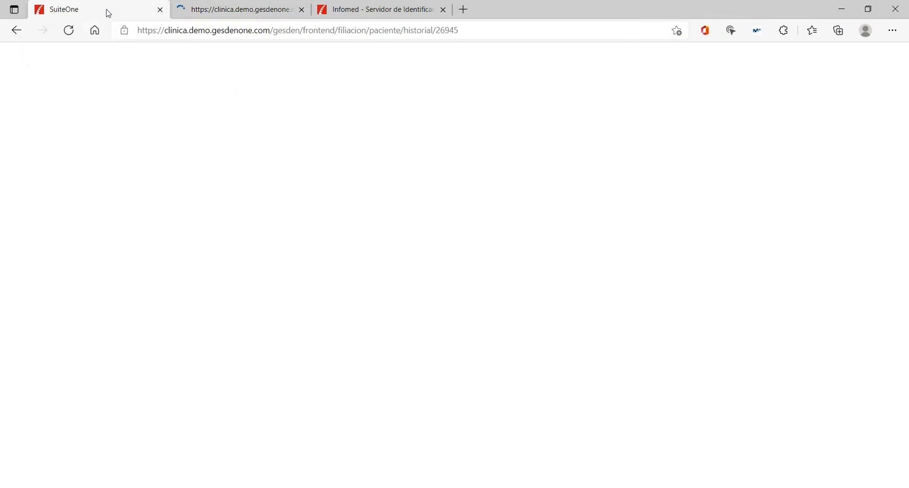
pyautogui.click(236, 10)
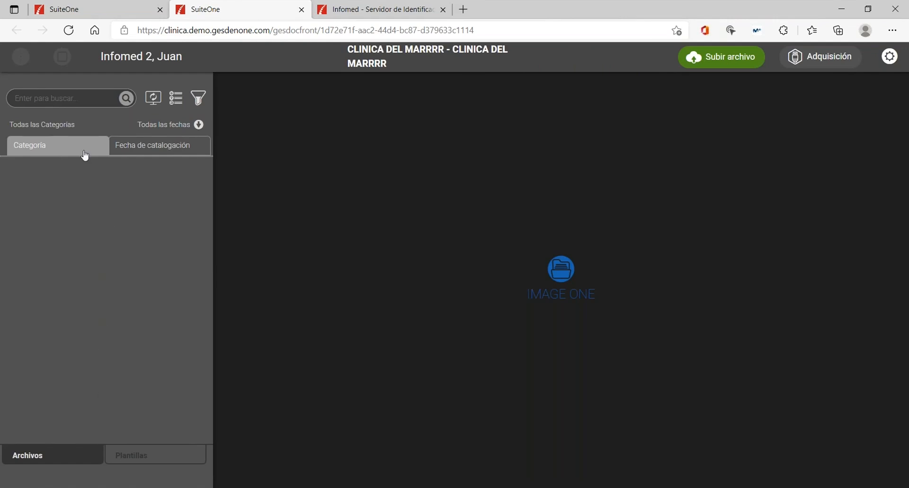
# Go back to the patient search, open the first patient in the list and launch that patient's Image ONE library.
pyautogui.click(83, 7)
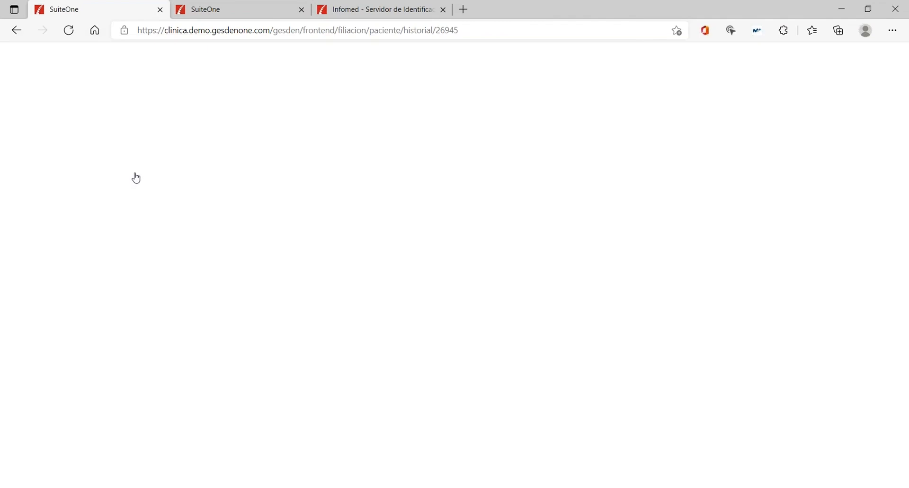
pyautogui.scroll(4, 51, 180)
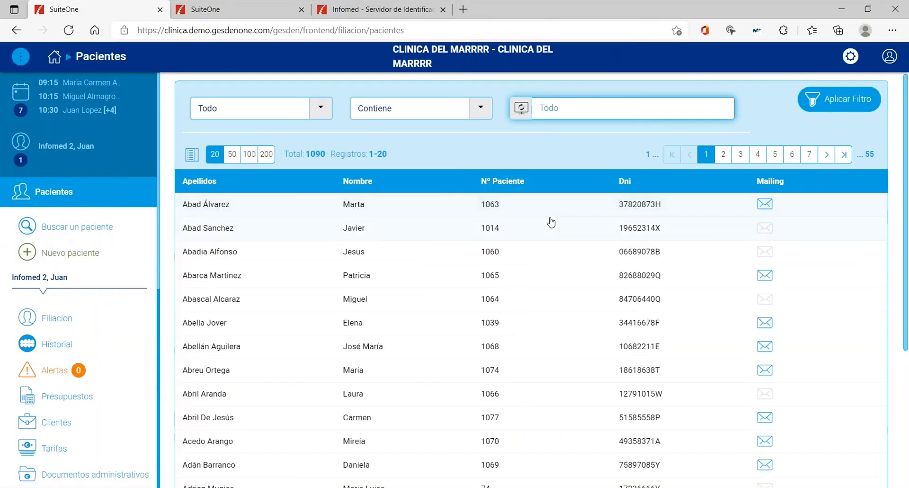
pyautogui.click(355, 206)
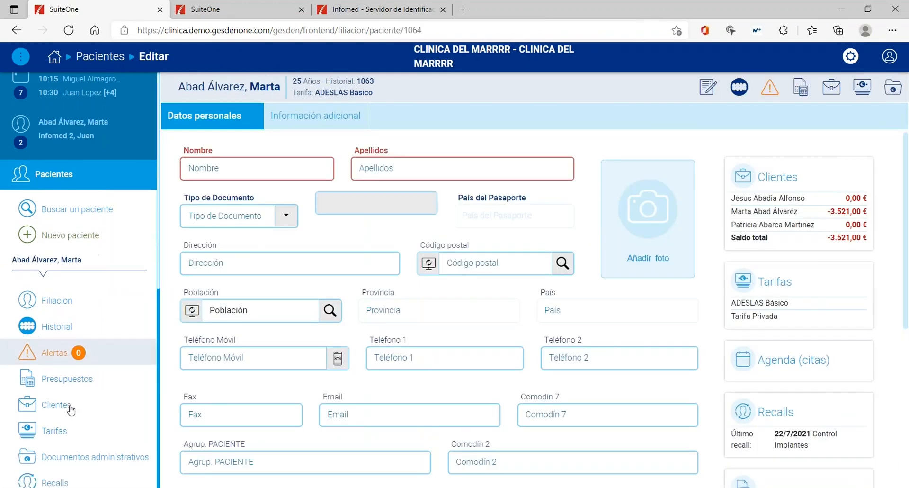
pyautogui.scroll(-6, 63, 257)
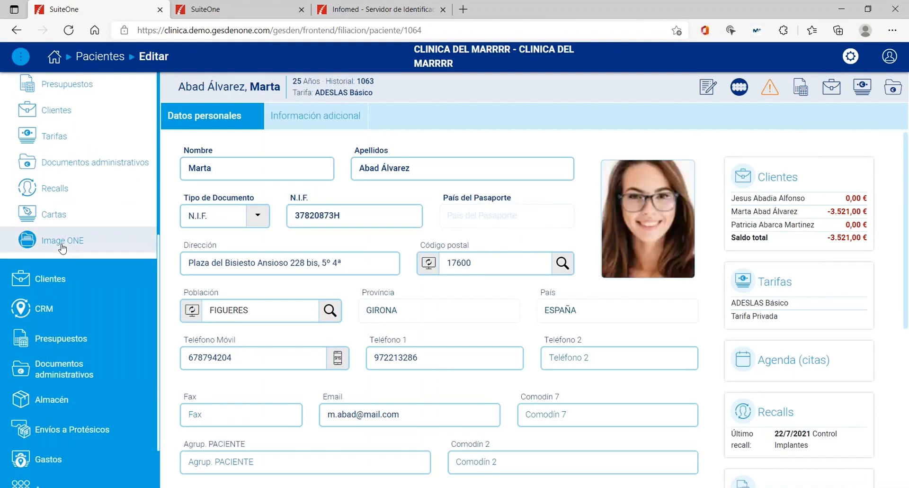
pyautogui.click(60, 242)
pyautogui.click(91, 7)
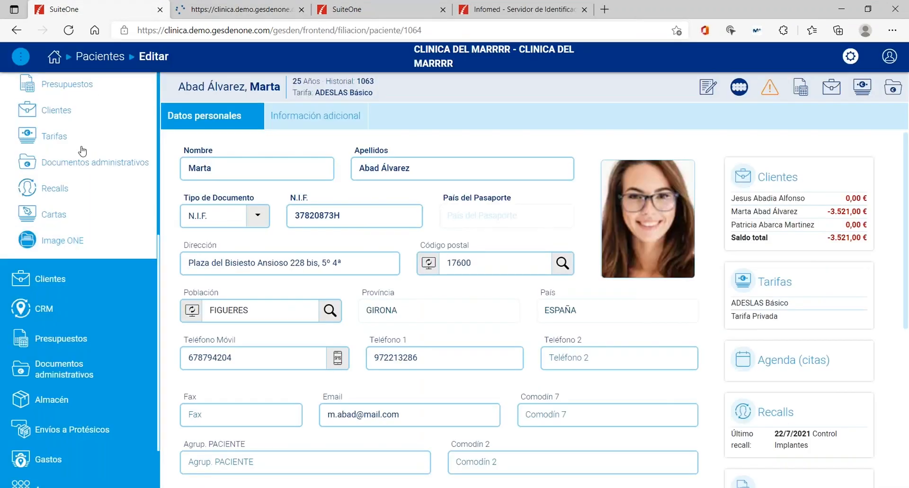
pyautogui.click(230, 13)
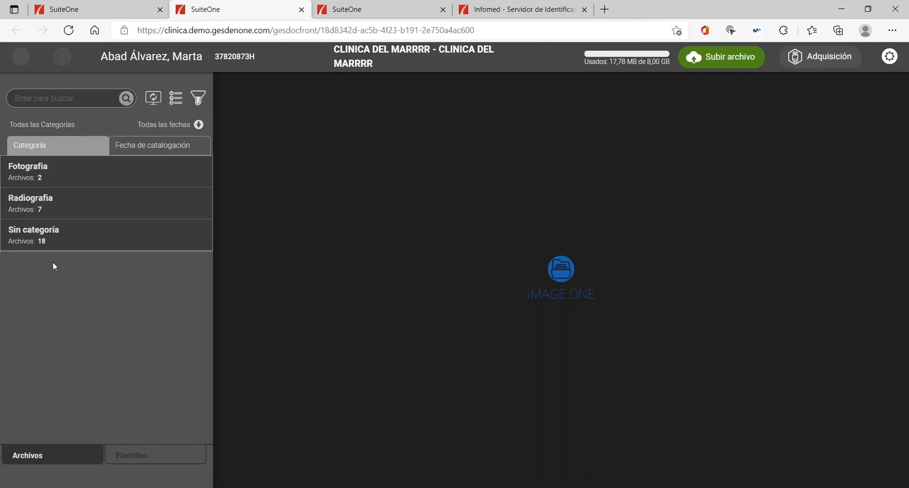
# Browse the files in the Fotografia and Radiografia categories, leaving Fotografia expanded.
pyautogui.click(48, 178)
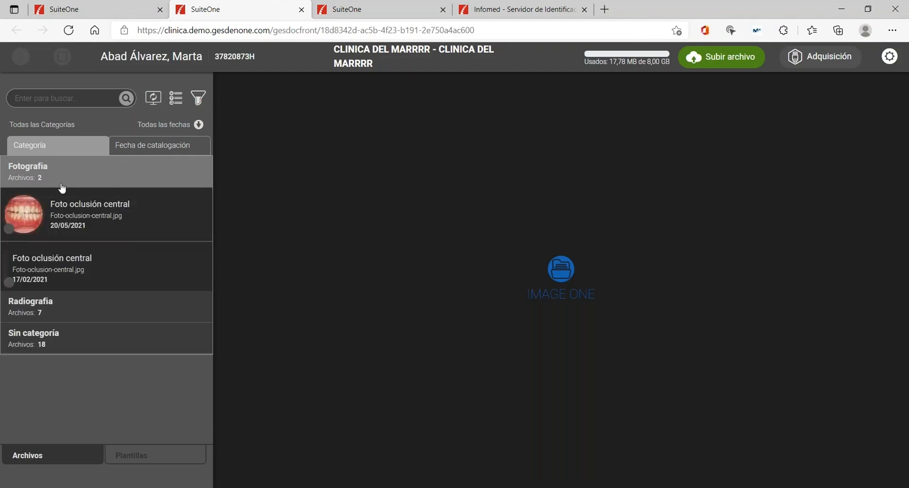
pyautogui.click(73, 326)
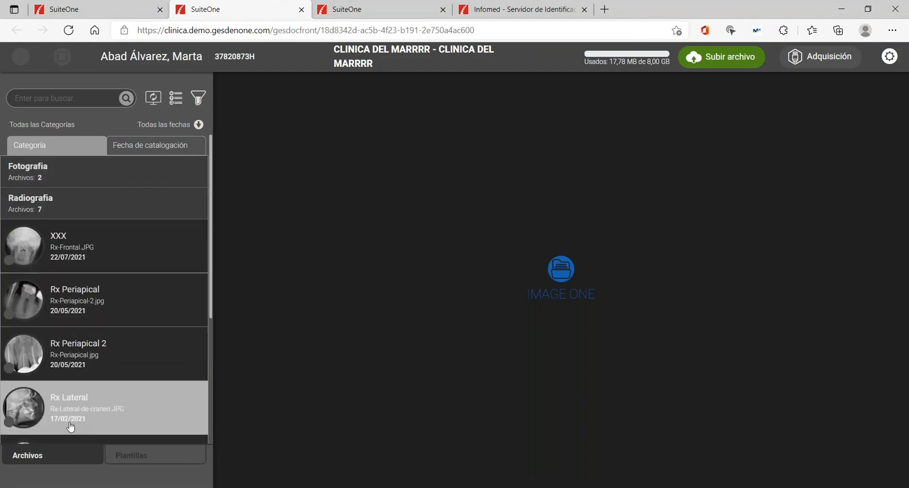
pyautogui.click(109, 205)
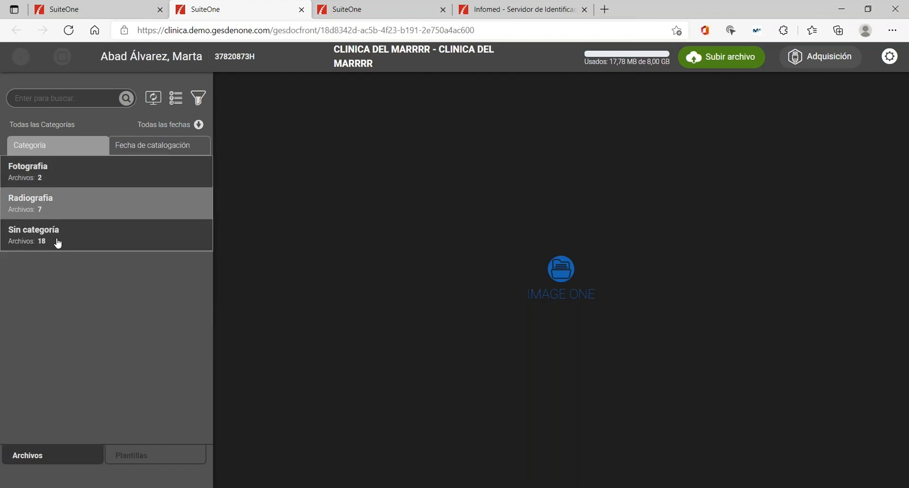
pyautogui.click(53, 165)
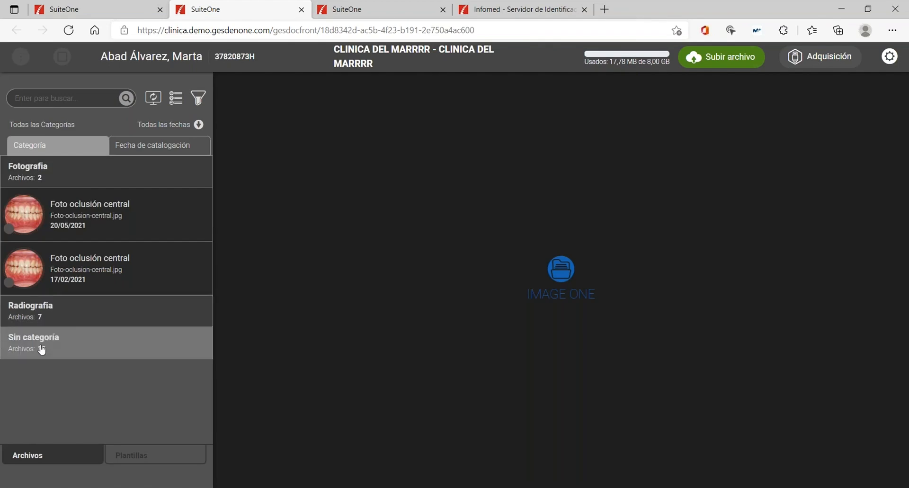
# View the Foto oclusión central dated 20/05/2021 and look over the image filters available for it.
pyautogui.click(177, 212)
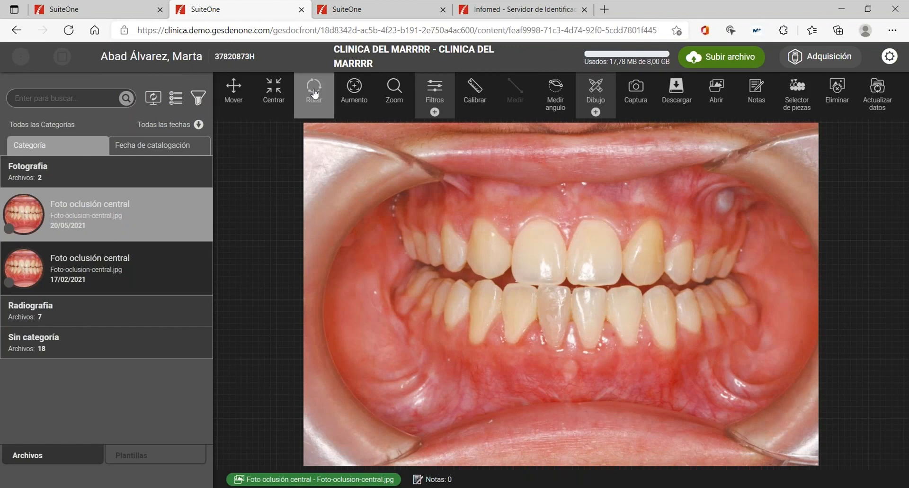
pyautogui.click(442, 95)
pyautogui.click(442, 95)
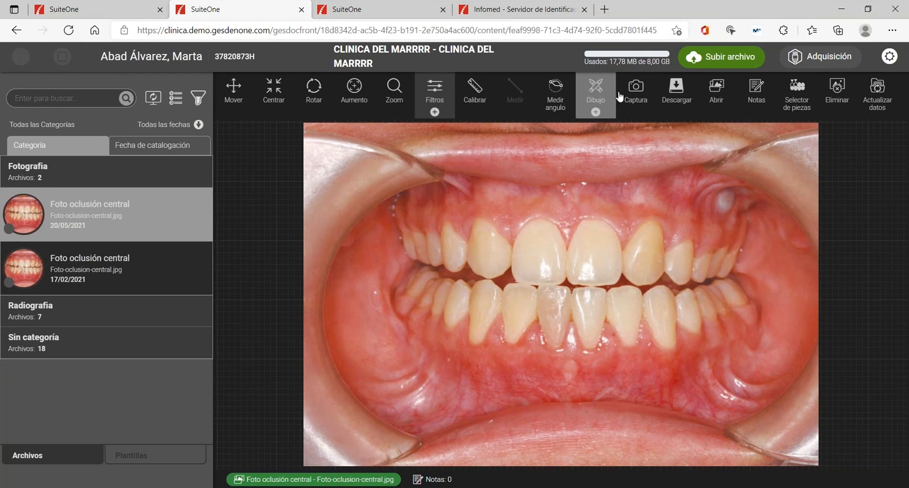
pyautogui.click(435, 95)
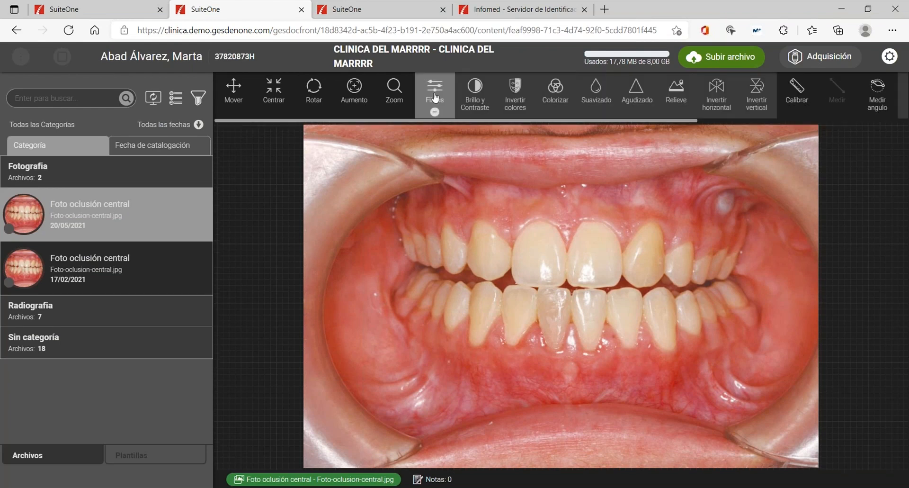
pyautogui.click(436, 97)
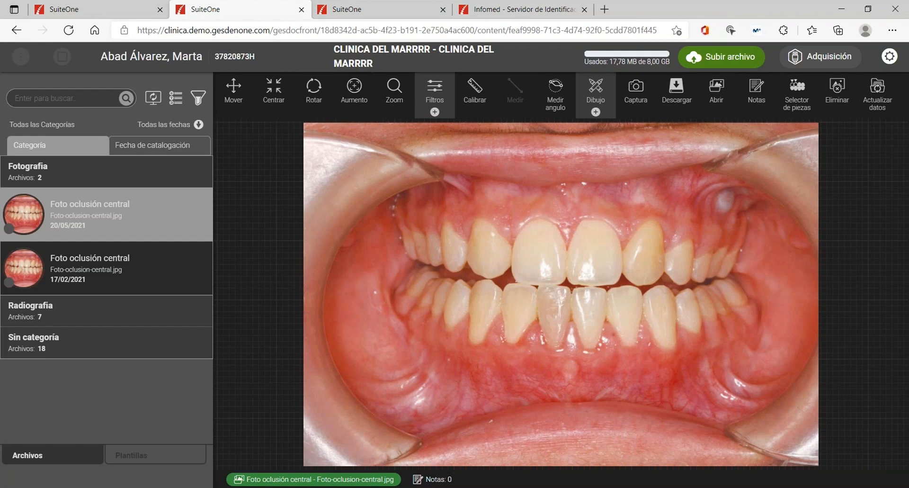
# On the Foto oclusión central dated 17/02/2021, draw a red freehand circle around the upper teeth beside the incisors and collapse the drawing tools.
pyautogui.click(146, 261)
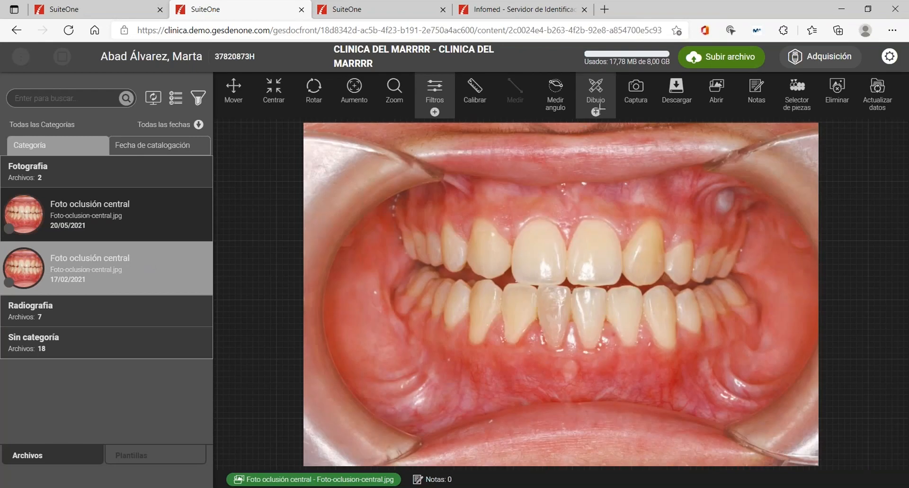
pyautogui.click(595, 112)
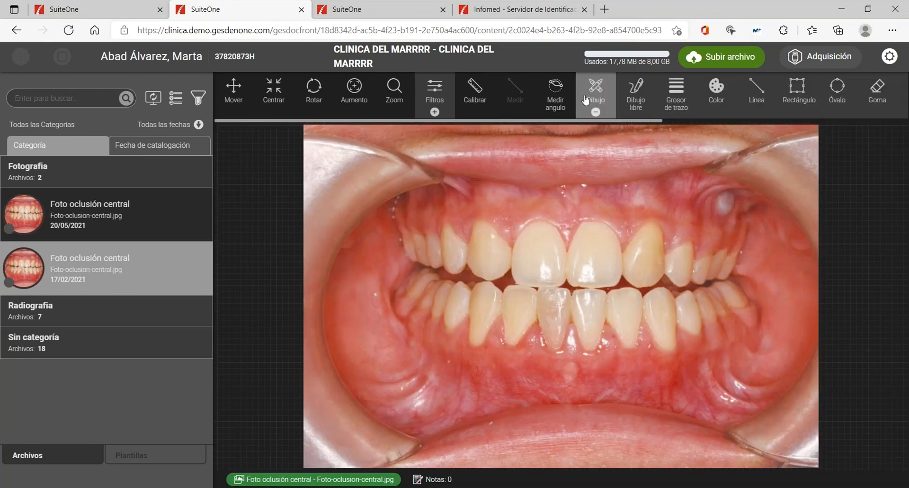
pyautogui.click(635, 92)
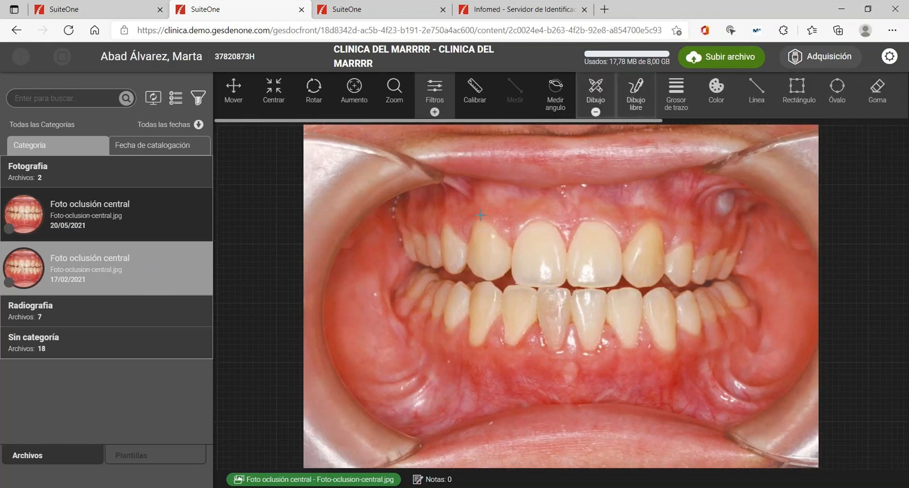
pyautogui.moveTo(472, 203)
pyautogui.mouseDown()
pyautogui.moveTo(428, 214)
pyautogui.moveTo(434, 251)
pyautogui.moveTo(495, 249)
pyautogui.moveTo(474, 192)
pyautogui.moveTo(457, 204)
pyautogui.mouseUp()
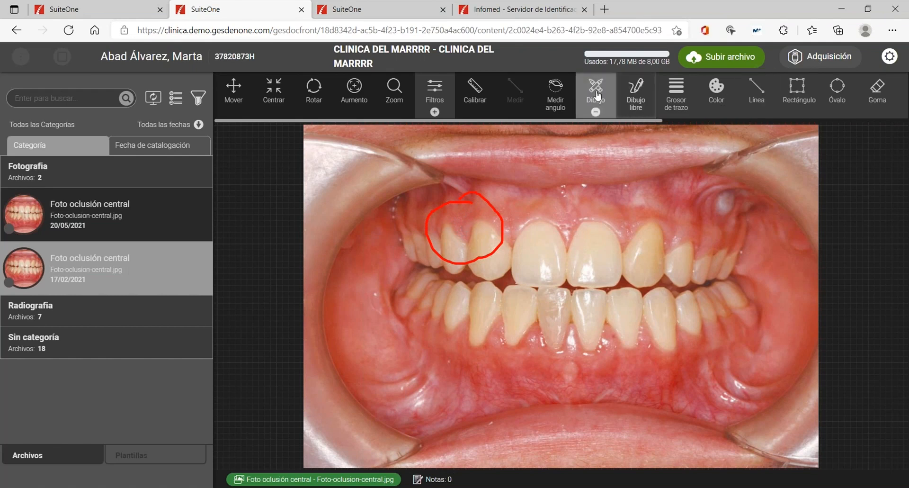
pyautogui.click(598, 96)
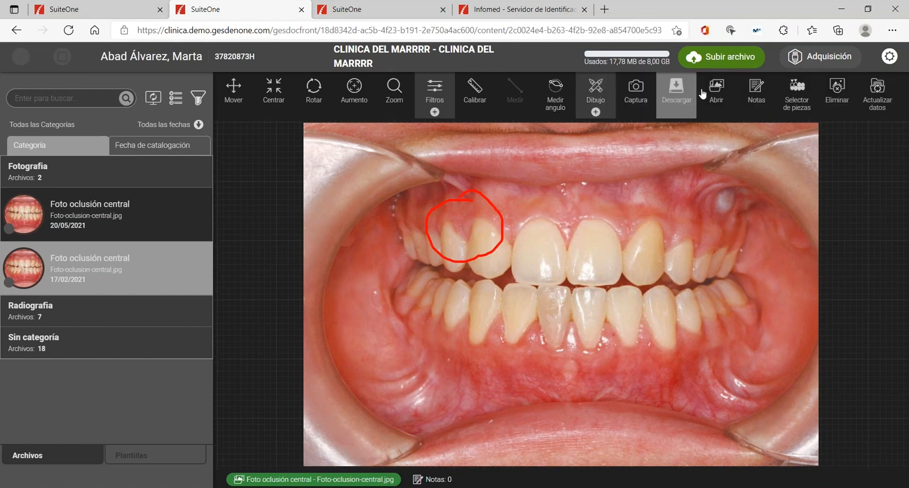
# Write the note "Anotacion respecto la imagen" for the circled photo, close the notes window and check the photo's notes.
pyautogui.click(753, 95)
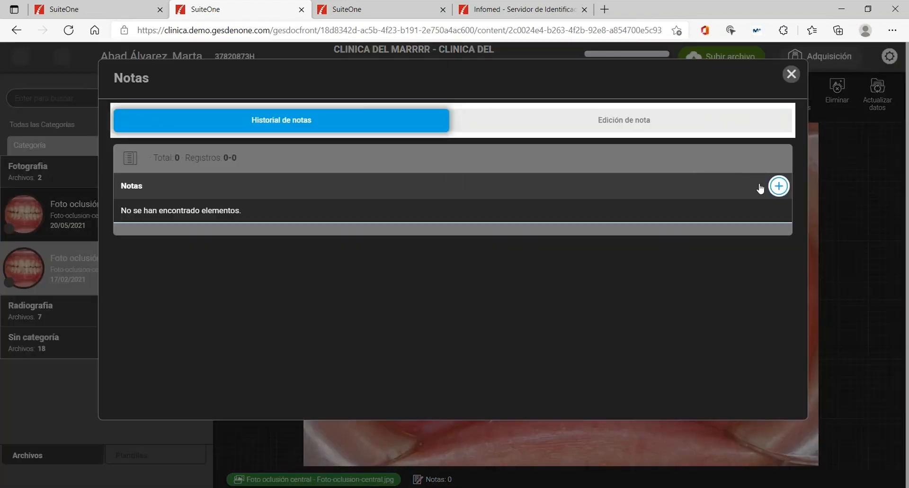
pyautogui.click(780, 185)
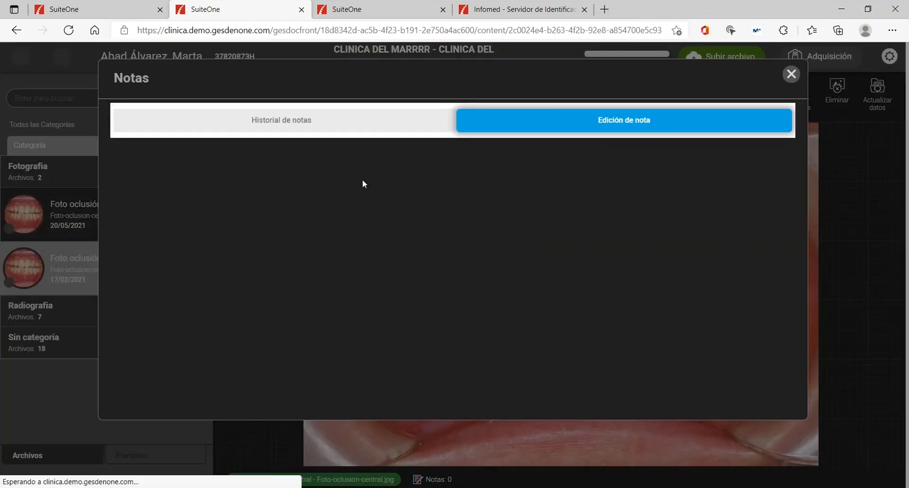
pyautogui.write('e')
pyautogui.press('BackSpace')
pyautogui.write('Anotacion res')
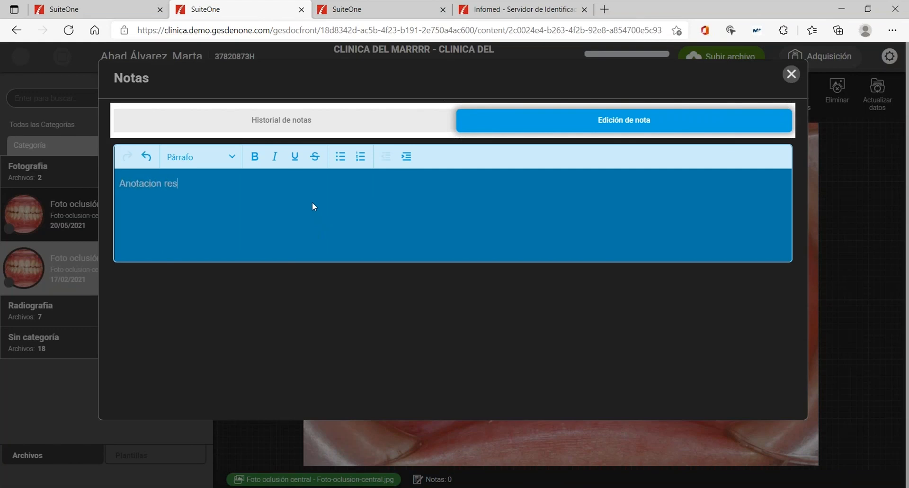
pyautogui.write('pecto la imagen')
pyautogui.click(791, 73)
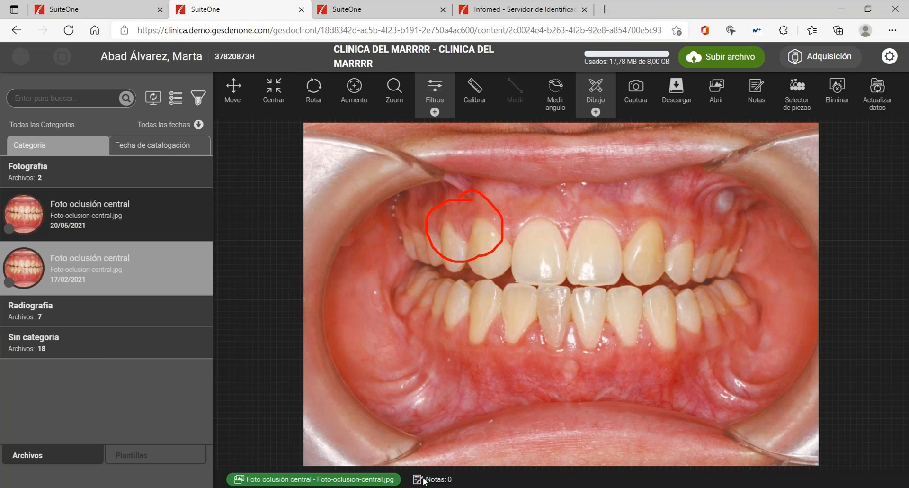
pyautogui.tripleClick(461, 481)
pyautogui.click(459, 482)
# Capture the annotated photo as a new file, then close its upload form without entering any details.
pyautogui.click(635, 97)
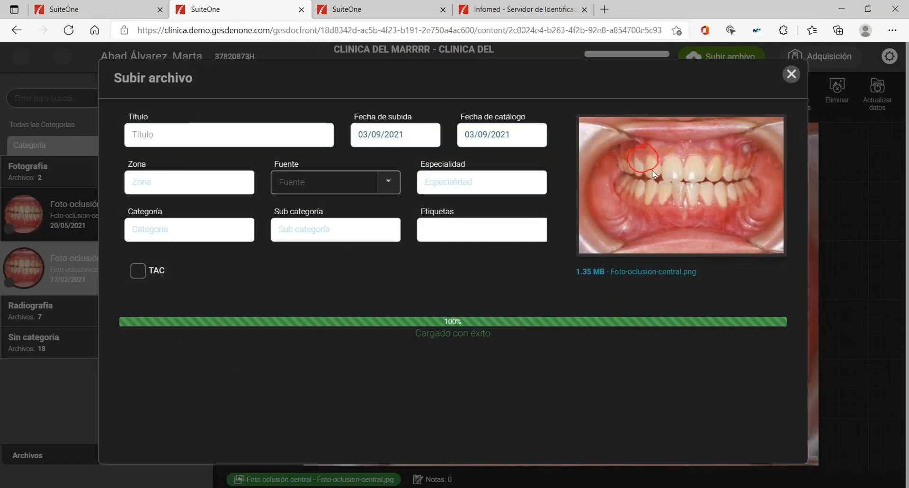
pyautogui.click(792, 74)
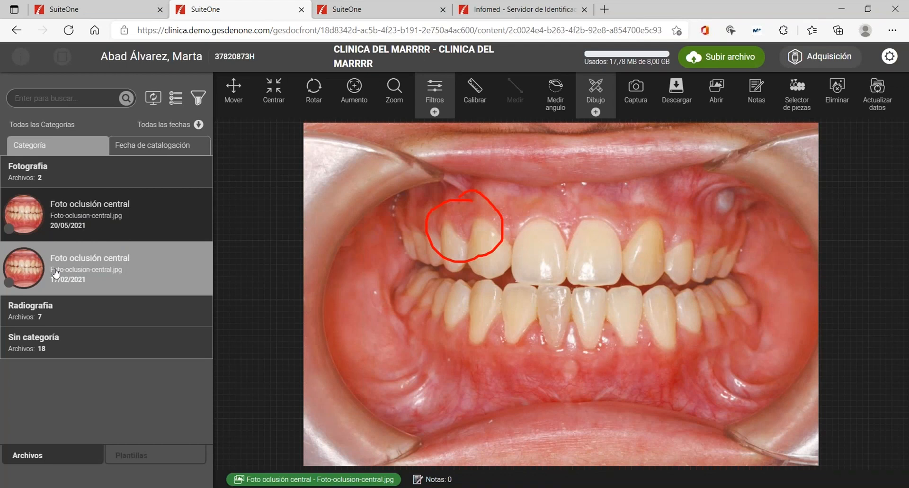
# View the Rx Periapical 2 radiograph dated 17/02/2021 in the Radiografía category and read its note history.
pyautogui.click(57, 309)
pyautogui.scroll(-2, 150, 238)
pyautogui.scroll(3, 63, 260)
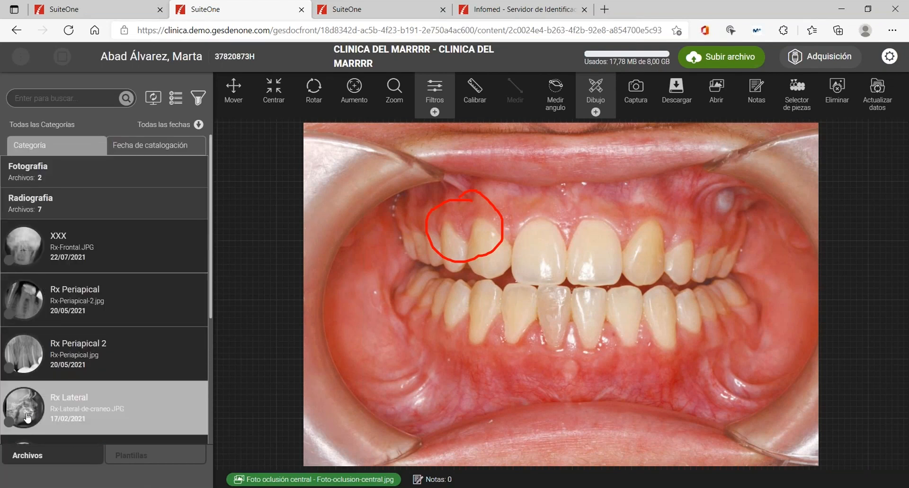
pyautogui.scroll(-4, 30, 412)
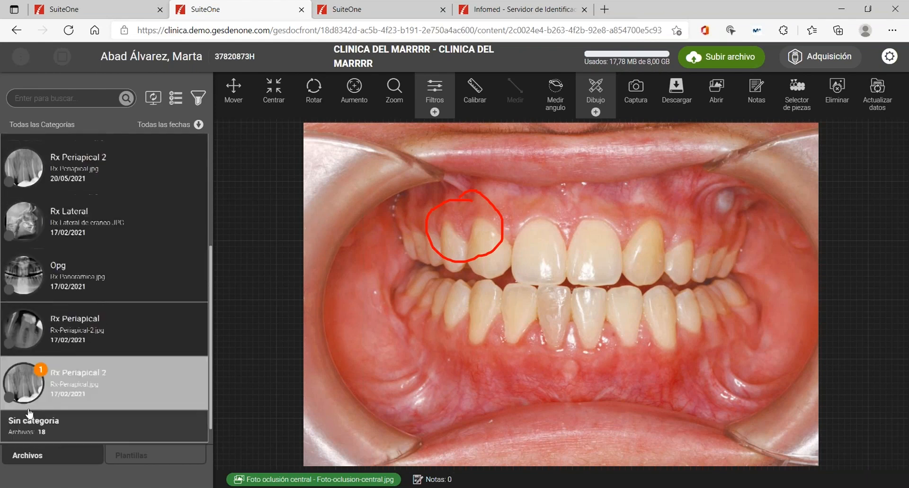
pyautogui.click(50, 382)
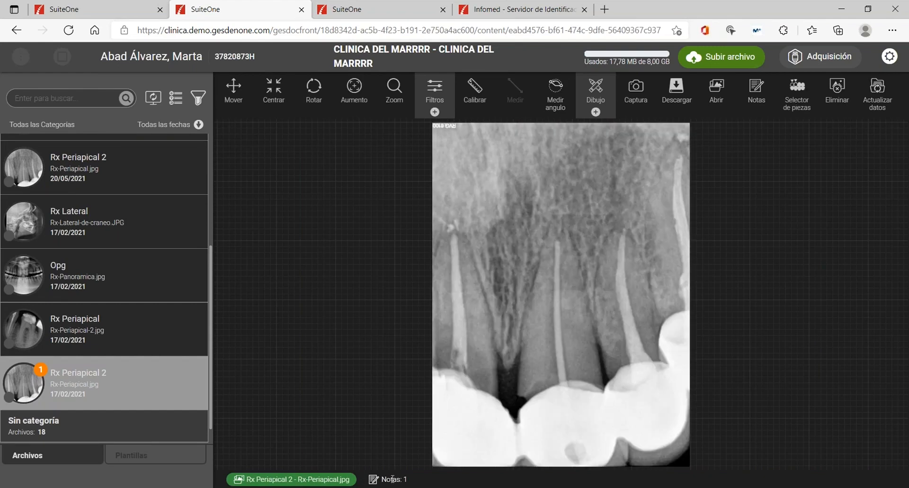
pyautogui.click(763, 100)
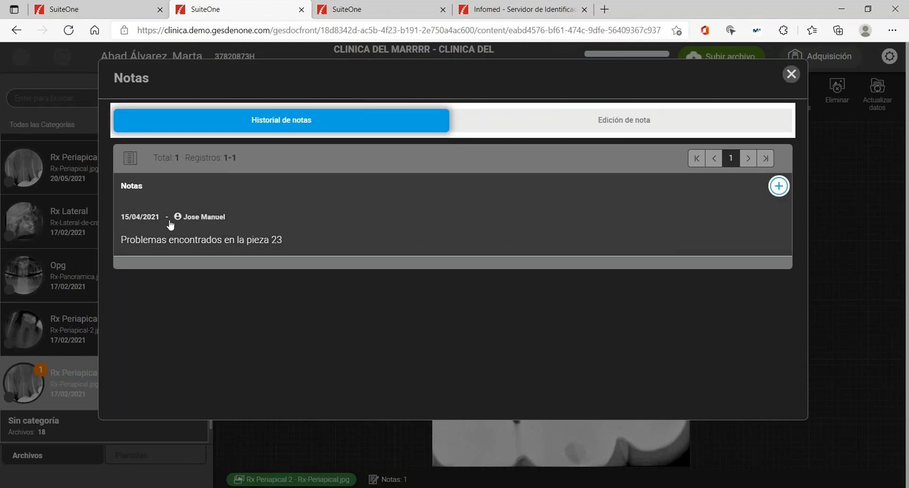
pyautogui.click(791, 74)
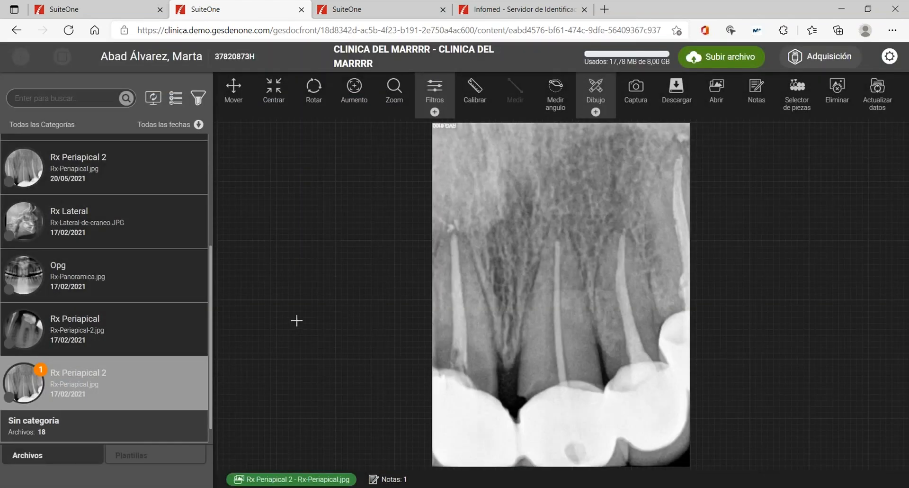
pyautogui.scroll(-1, 95, 385)
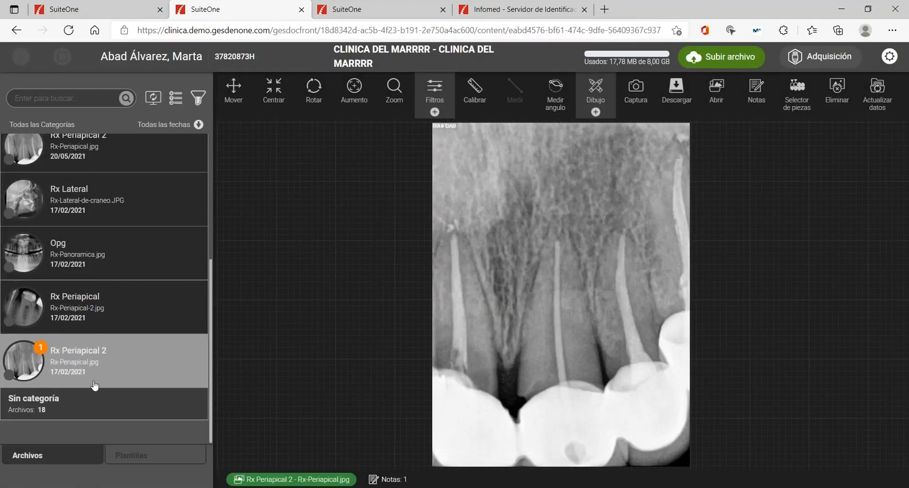
# Open the second patient in the patient search list and launch Image ONE for that patient.
pyautogui.click(112, 6)
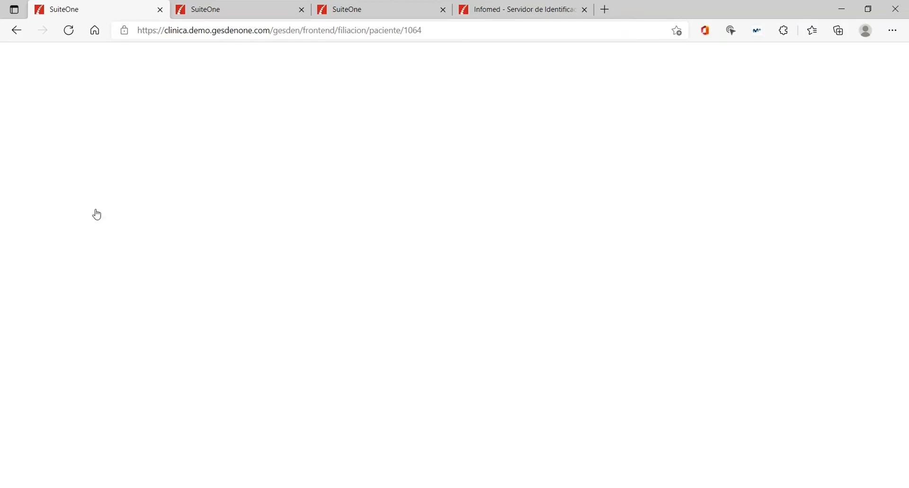
pyautogui.scroll(4, 59, 143)
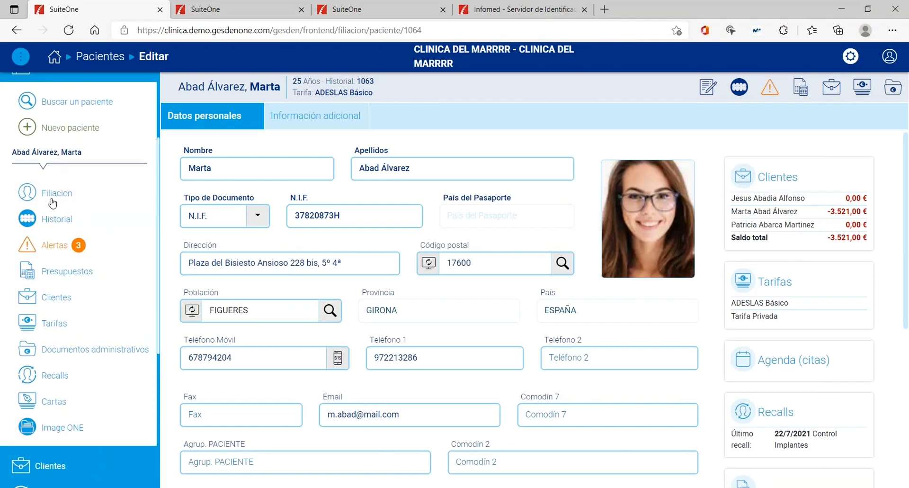
pyautogui.click(60, 108)
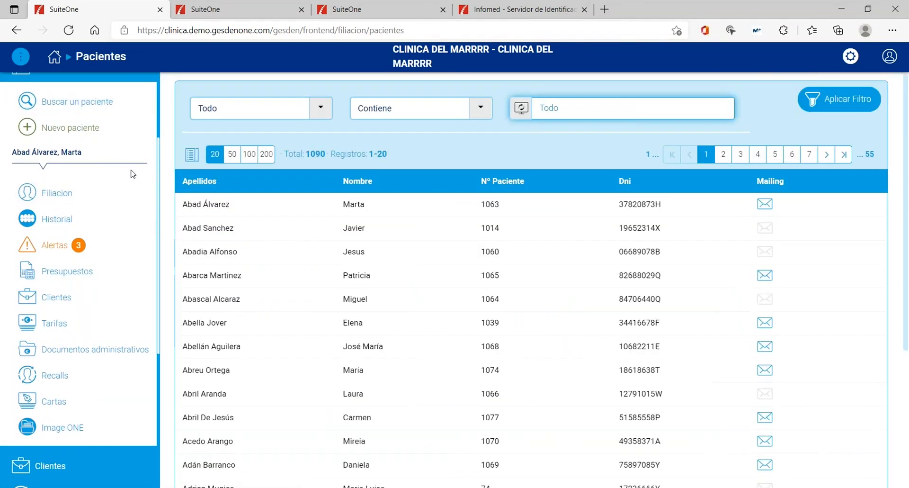
pyautogui.click(237, 233)
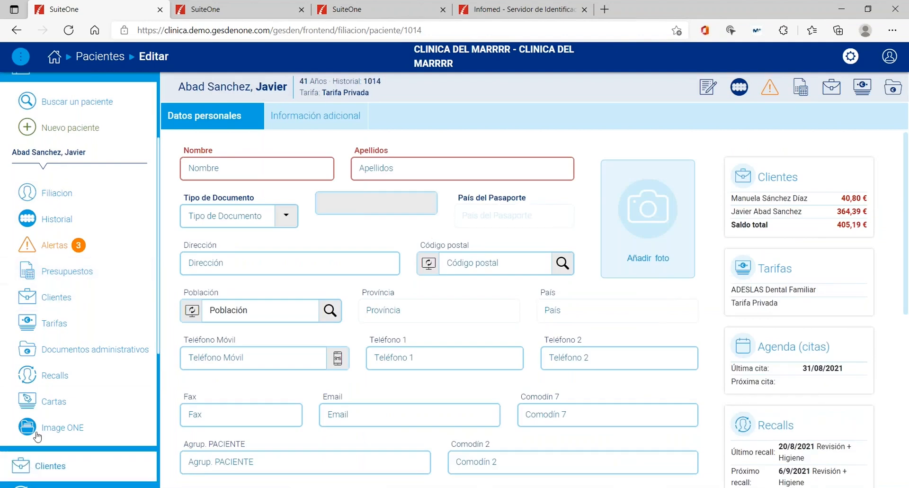
pyautogui.click(132, 428)
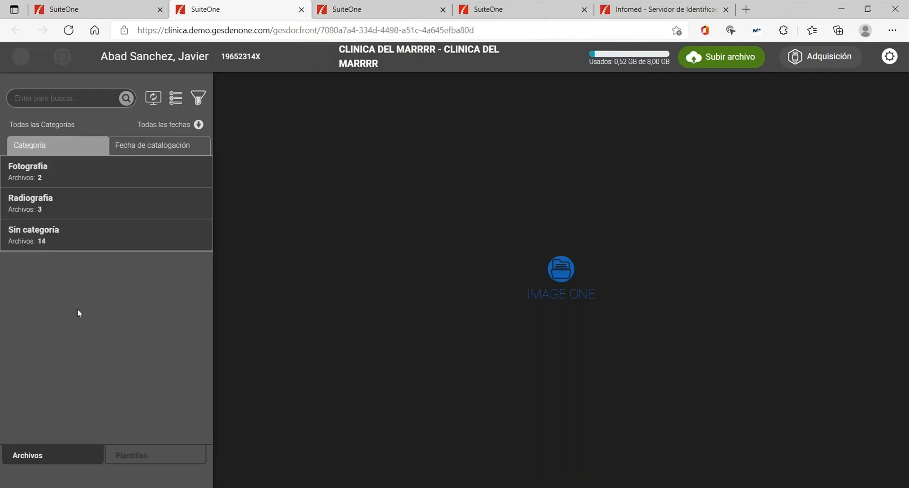
# View the TAC file ct-image-female.zip dated 02/03/2021 from this patient's Sin categoría files.
pyautogui.click(65, 240)
pyautogui.scroll(-2, 119, 329)
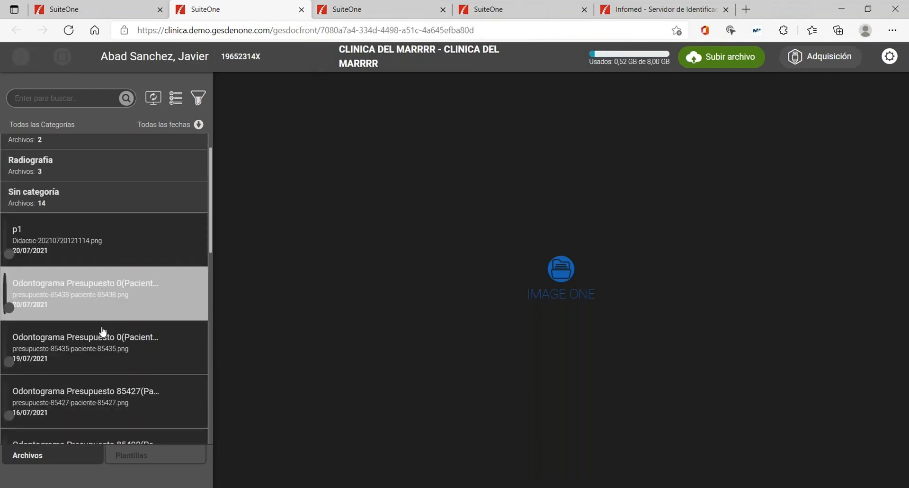
pyautogui.scroll(-6, 97, 284)
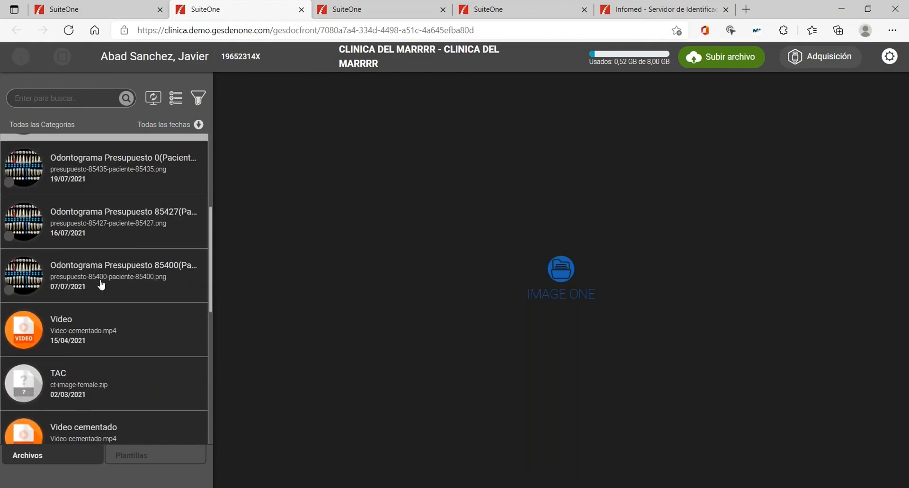
pyautogui.click(83, 282)
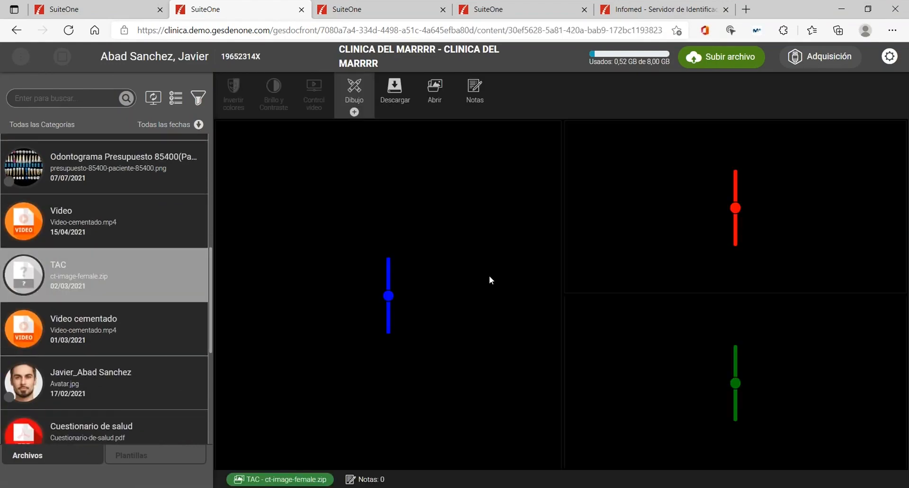
# Look through the uncategorised odontograms, captures and documents in the first patient's open Image ONE session.
pyautogui.click(345, 7)
pyautogui.scroll(-5, 108, 377)
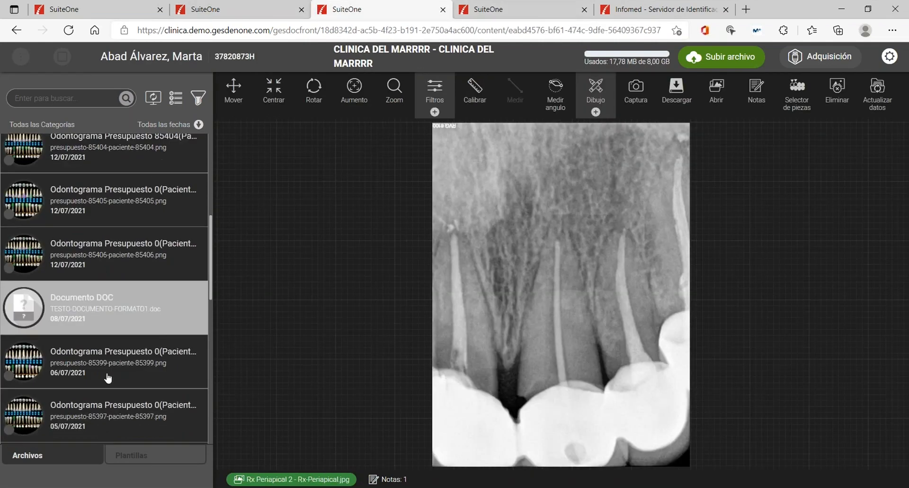
pyautogui.scroll(3, 108, 377)
pyautogui.scroll(-4, 90, 308)
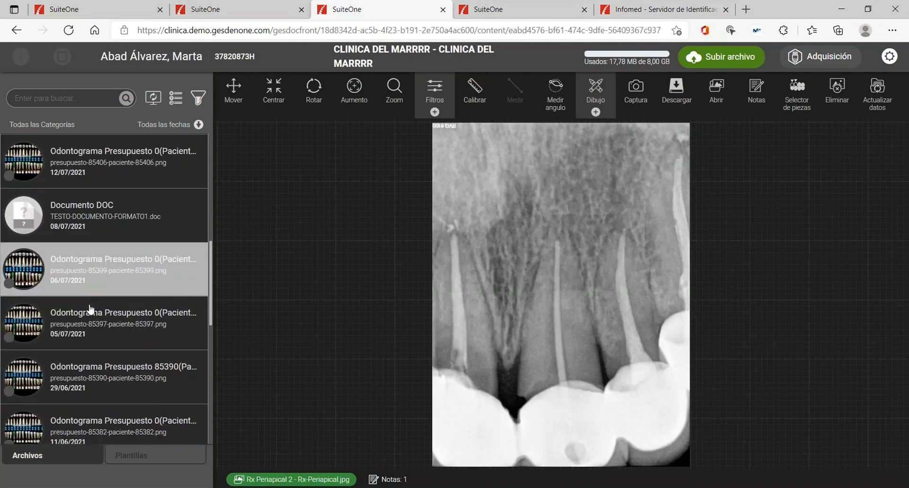
pyautogui.scroll(-5, 90, 309)
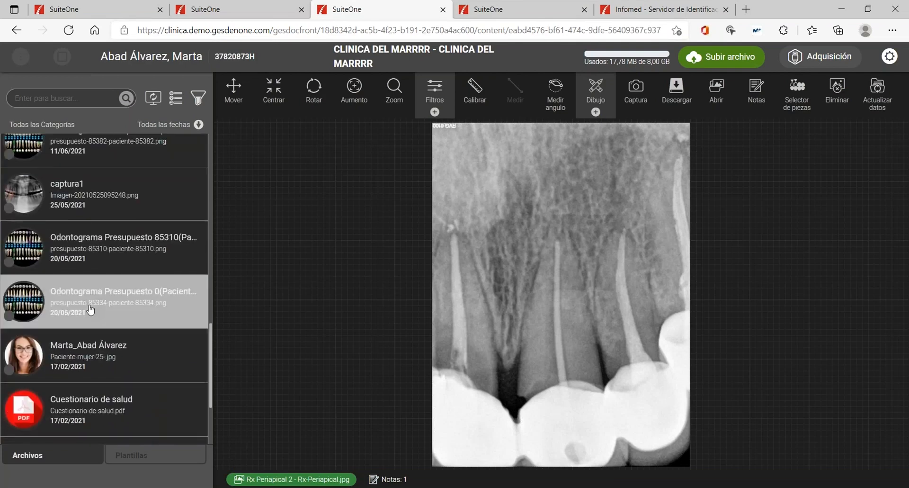
pyautogui.scroll(8, 90, 309)
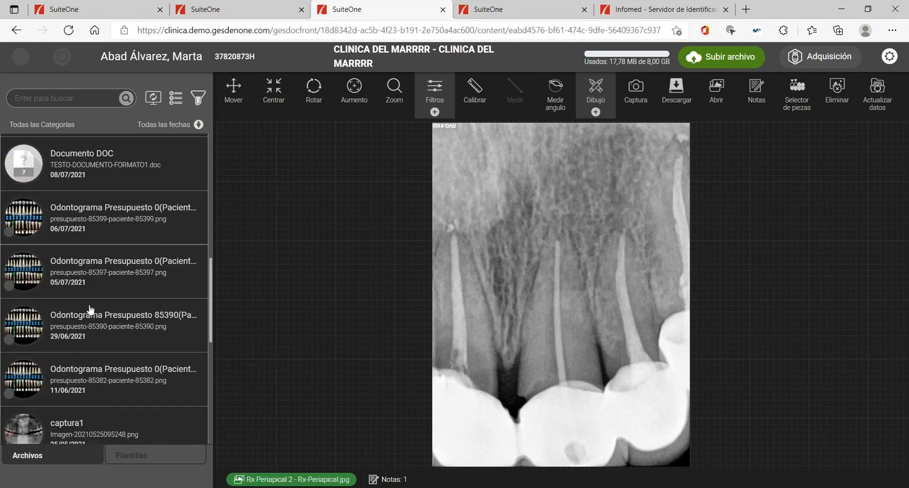
pyautogui.scroll(7, 90, 309)
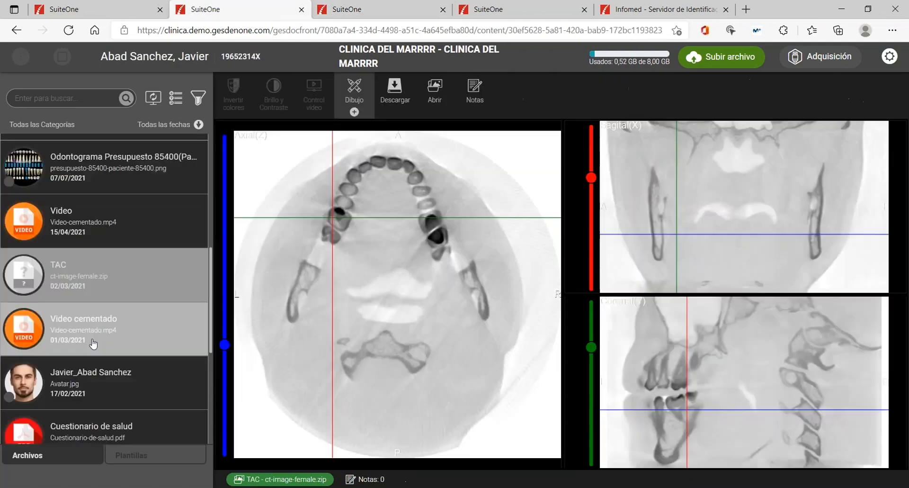
# Open the second patient's Video cementado dated 01/03/2021 and the Scaner 3D Maxilar Inferior STL file.
pyautogui.click(93, 344)
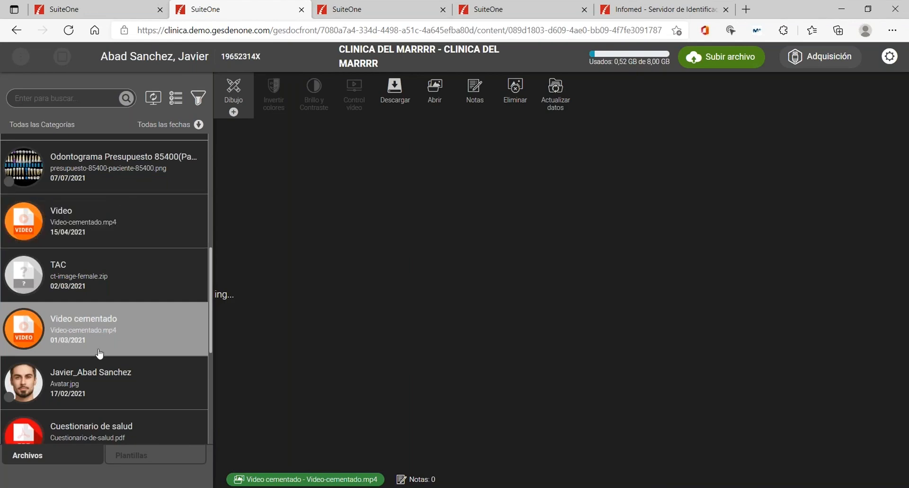
pyautogui.scroll(-4, 95, 332)
pyautogui.click(88, 364)
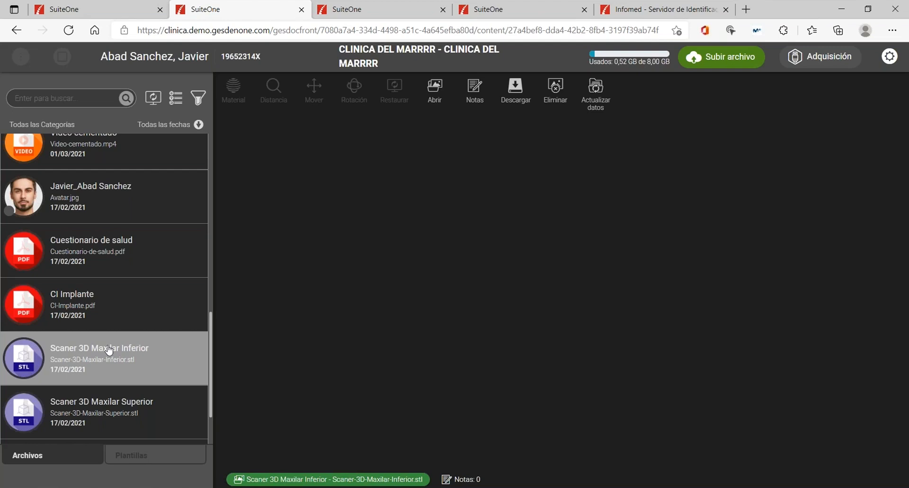
pyautogui.scroll(1, 109, 350)
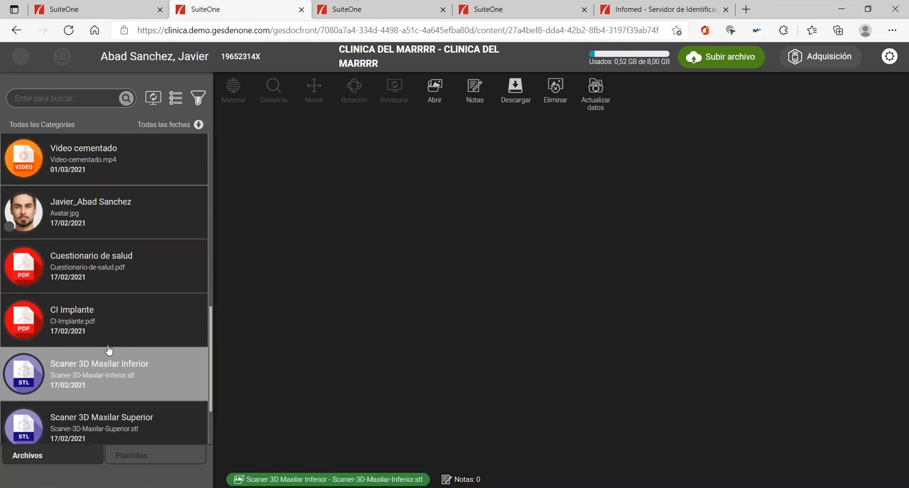
# Return to the patient records, open the third recently viewed patient and show that patient's Historial with the odontogram.
pyautogui.click(109, 13)
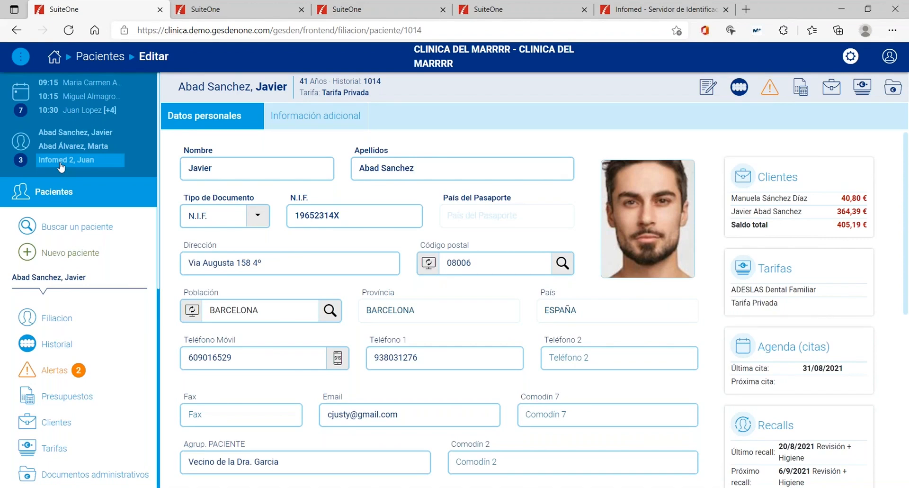
pyautogui.click(59, 161)
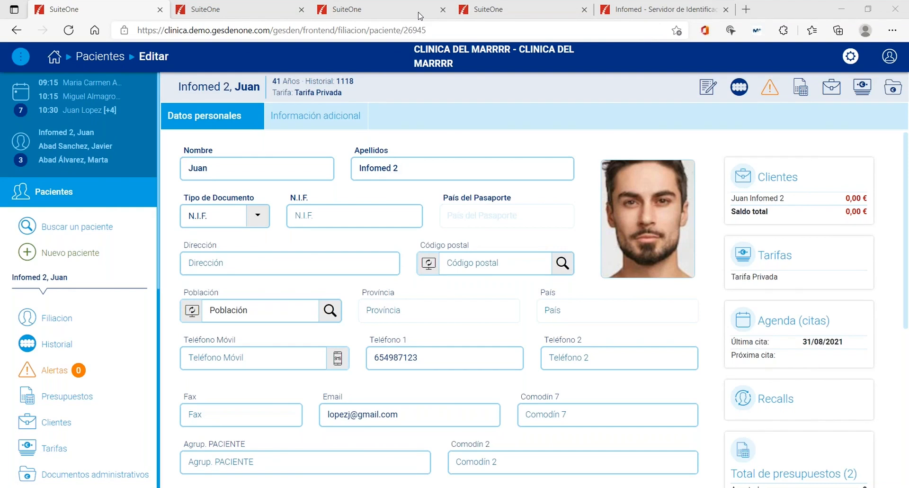
pyautogui.scroll(-3, 82, 367)
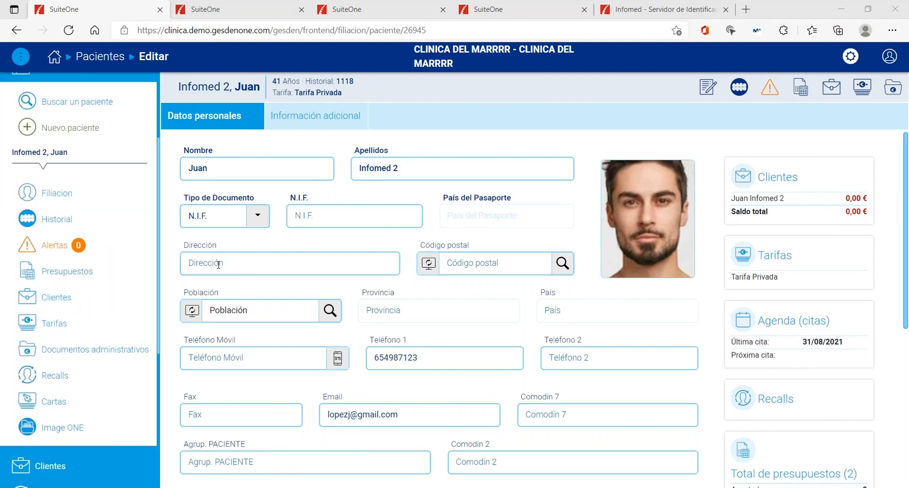
pyautogui.click(69, 218)
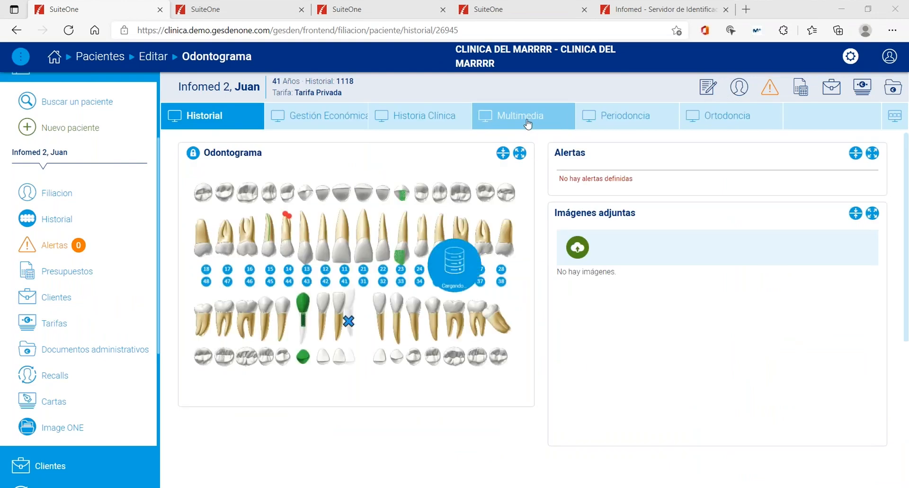
# Review the patient's Periodoncia and Ortodoncia sections and return to the Historial view.
pyautogui.click(598, 127)
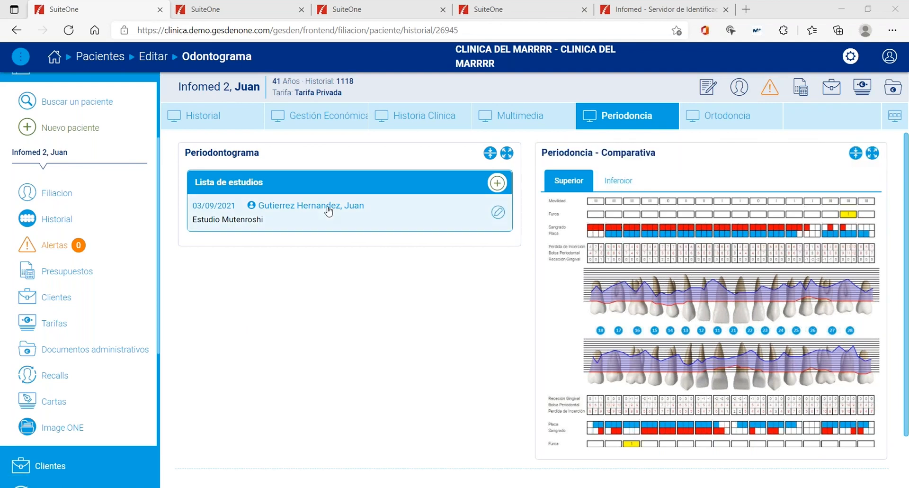
pyautogui.click(686, 123)
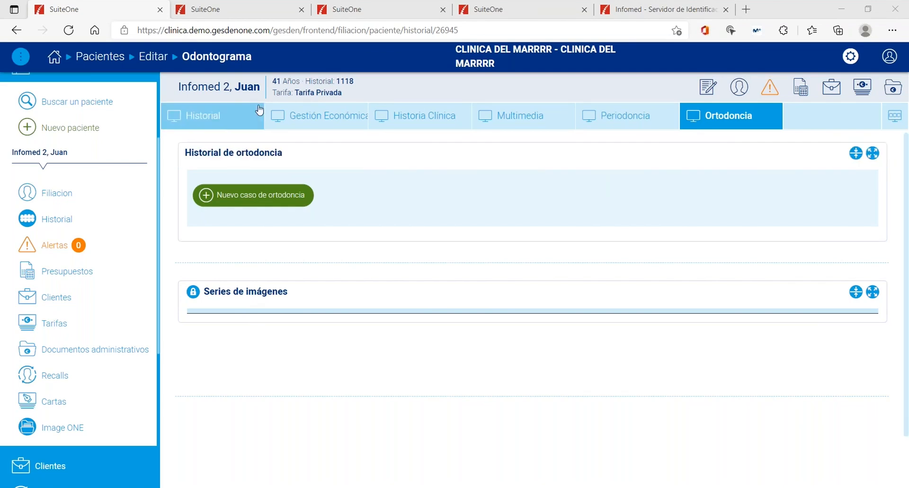
pyautogui.click(222, 125)
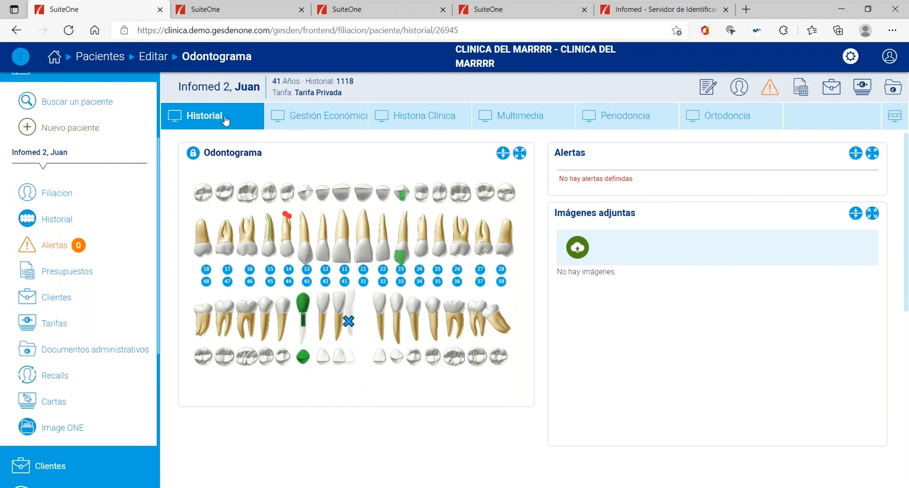
# Open the Hoja de cobros report from the Listados section.
pyautogui.scroll(-5, 74, 234)
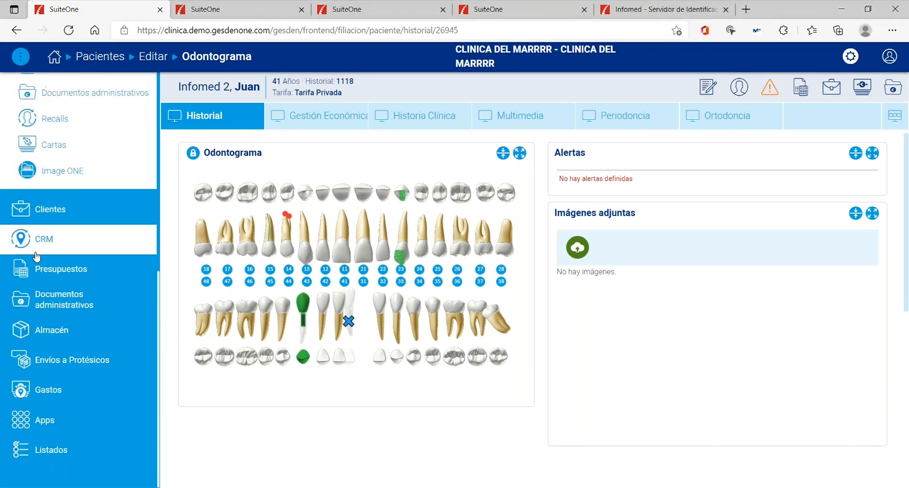
pyautogui.click(55, 461)
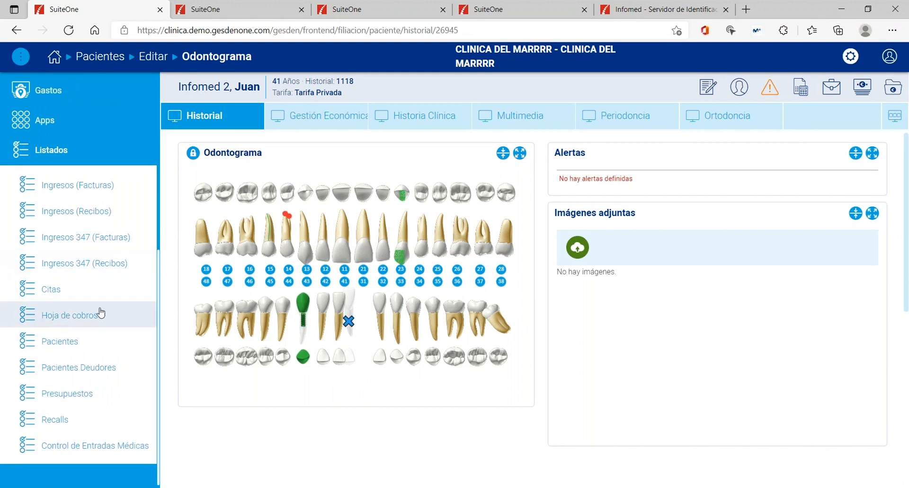
pyautogui.click(101, 313)
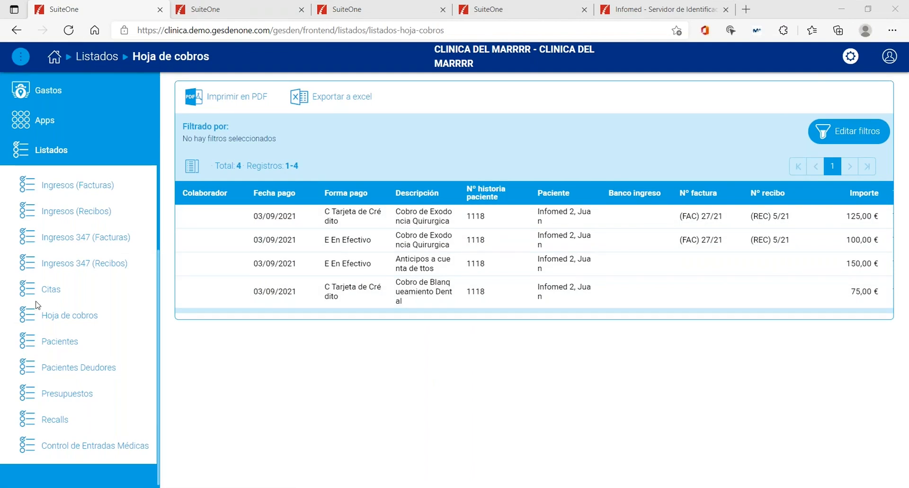
# Set the Hoja de cobros filter to Fecha pago with the En Rango condition and collapse the Listados section.
pyautogui.click(848, 131)
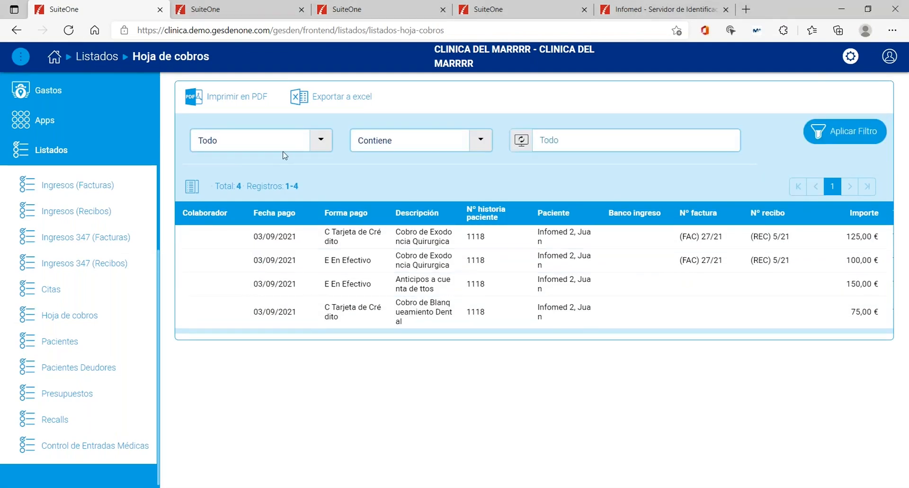
pyautogui.click(320, 142)
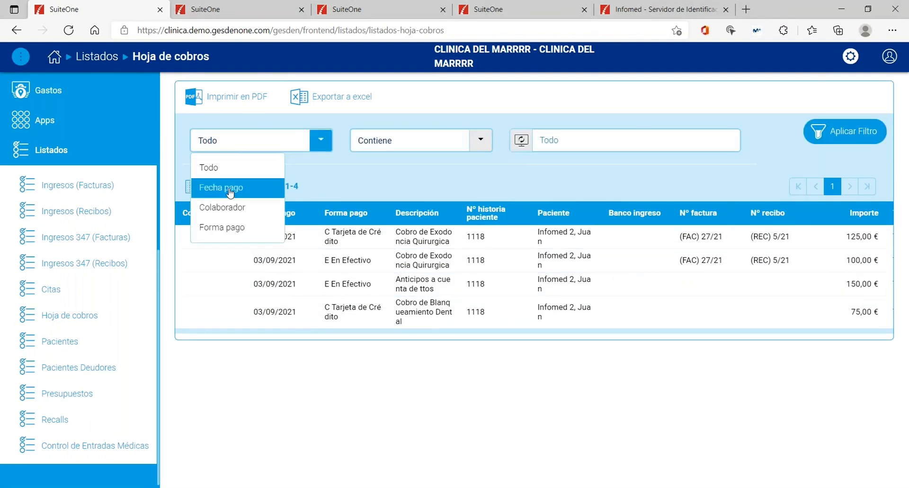
pyautogui.click(209, 187)
pyautogui.click(480, 141)
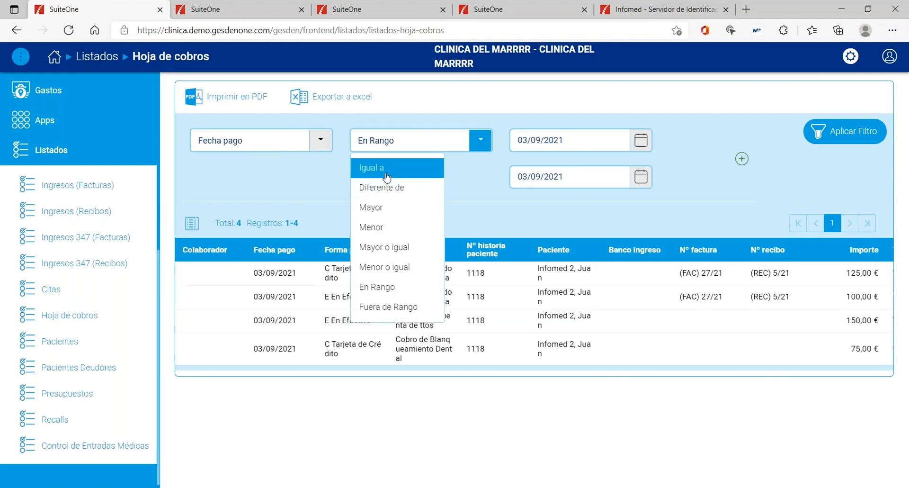
pyautogui.click(332, 180)
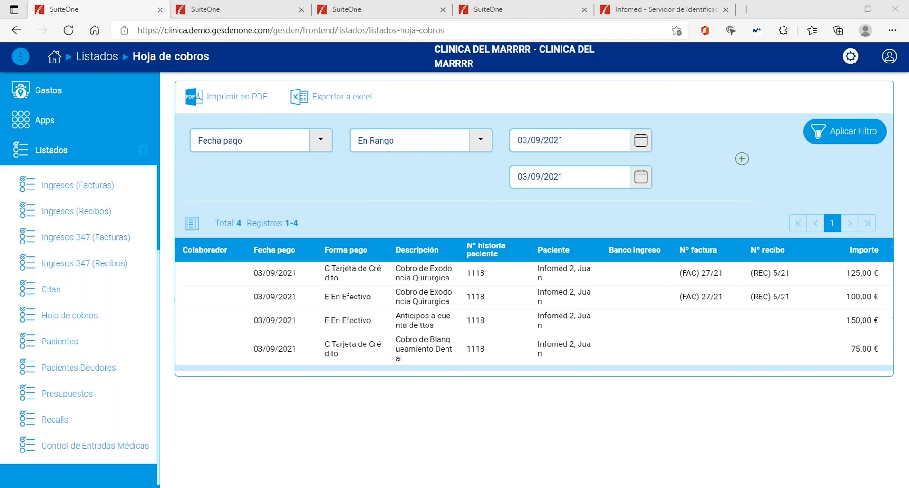
pyautogui.click(51, 150)
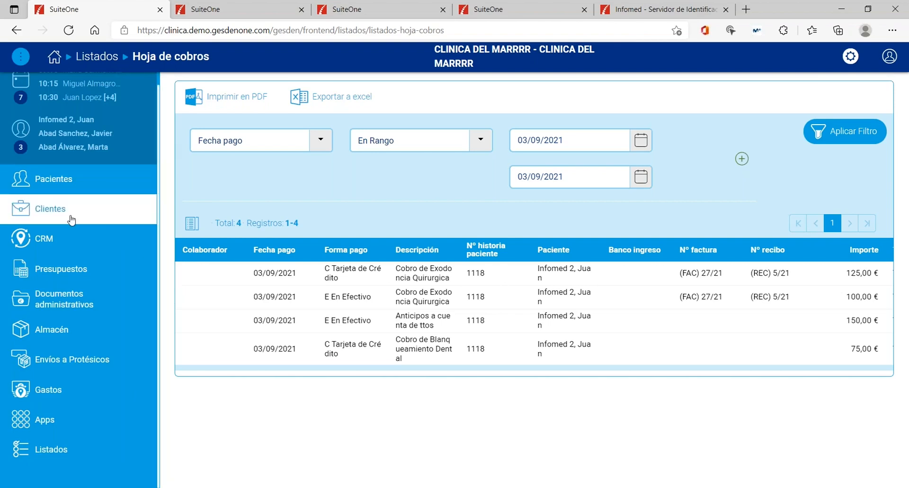